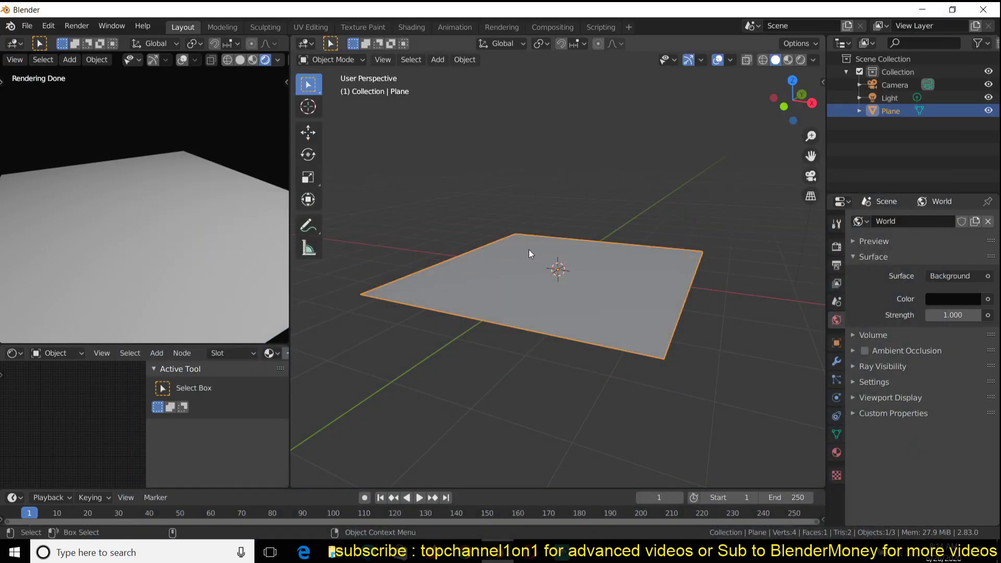
Scale the plane down around its own origin and zoom in on it
key("ctrl+z")
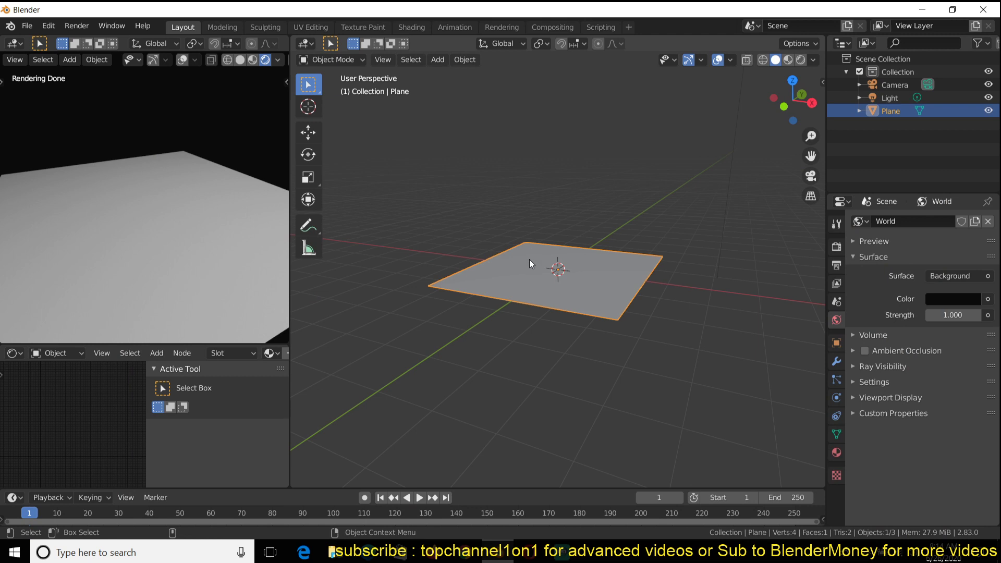
scroll(530, 258, "down", 2)
scroll(188, 195, "down", 2)
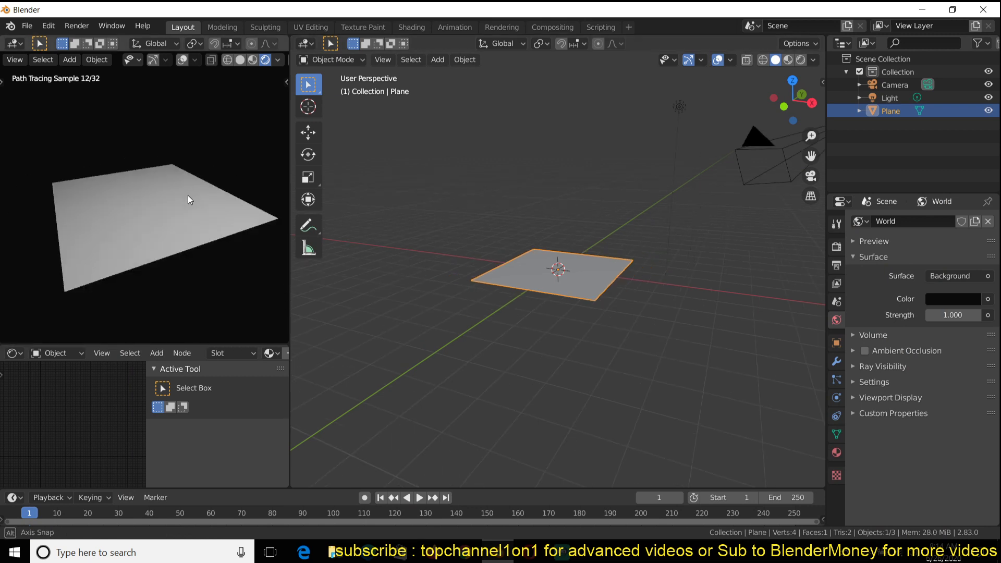
scroll(606, 335, "up", 2)
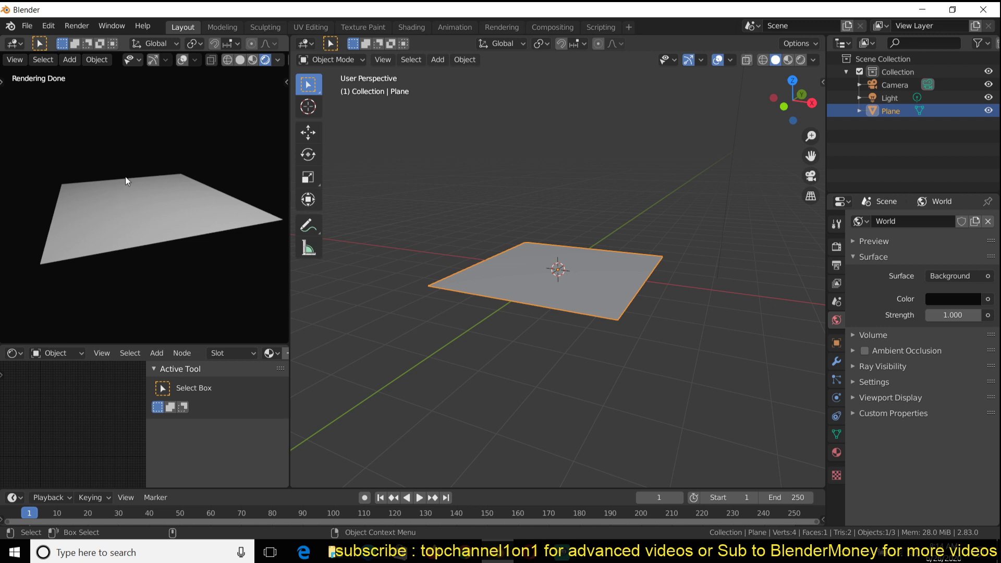
scroll(587, 230, "up", 5)
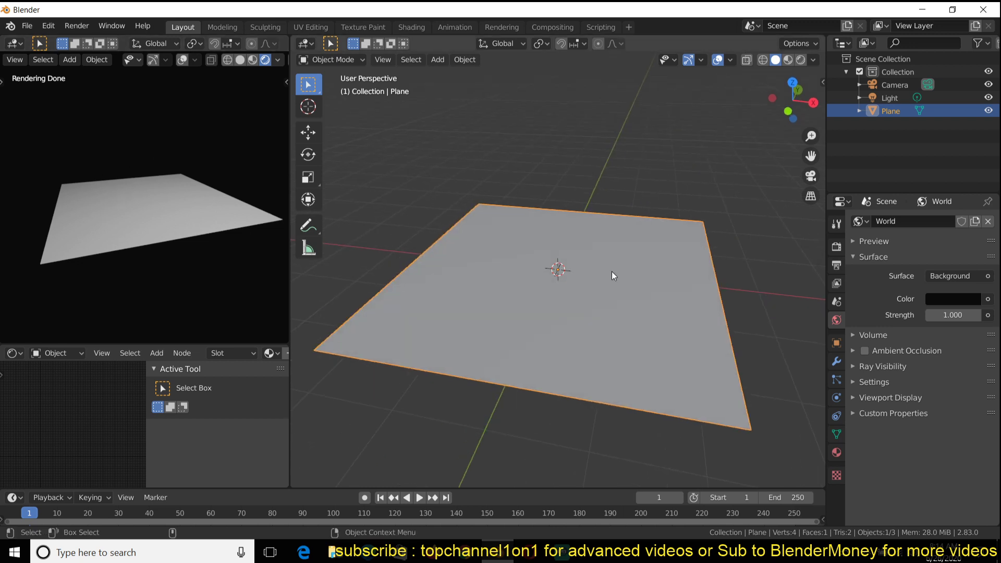
Check the plane's transform properties, then hide the side panels and tool shelf
key("n")
key("n")
key("t")
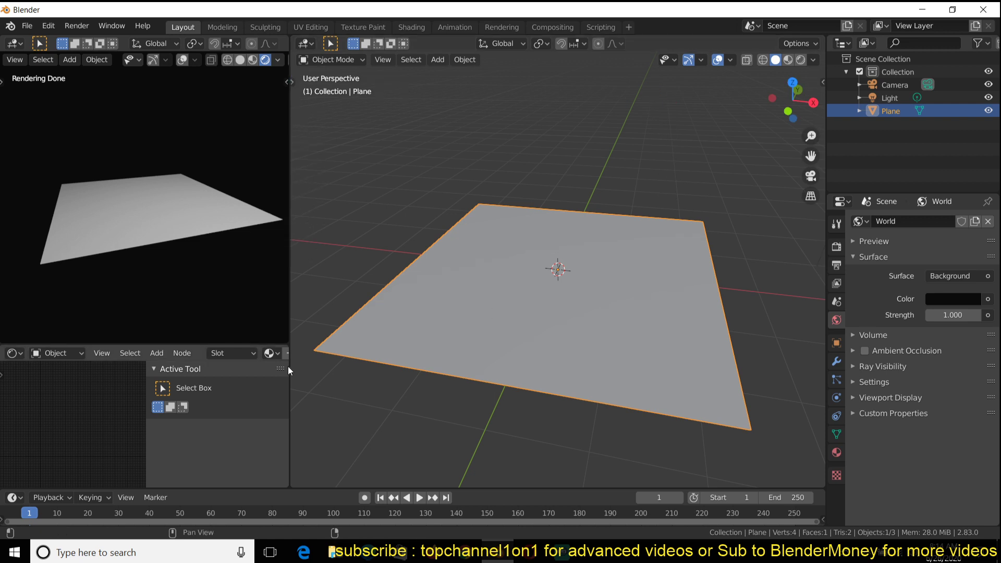
key("n")
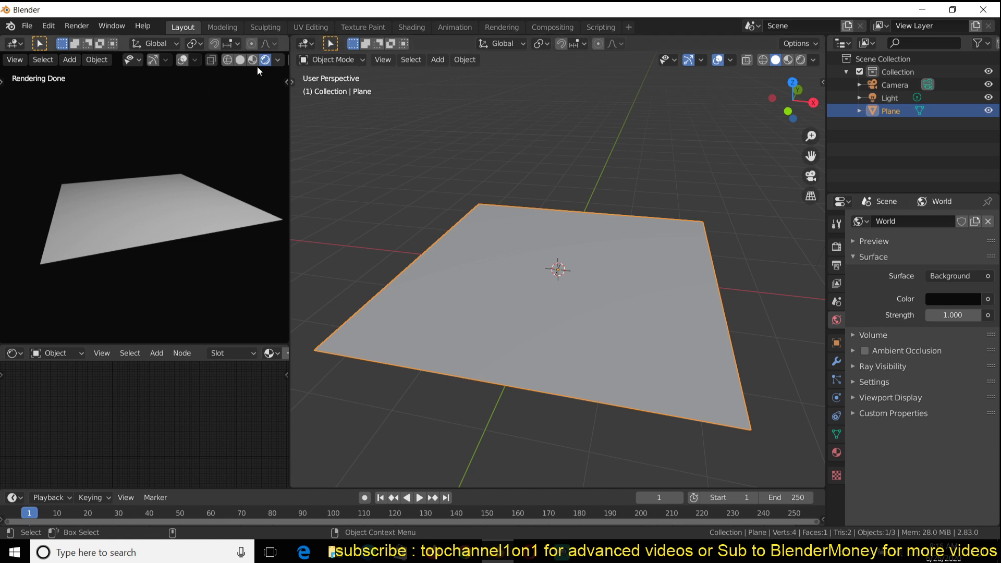
scroll(404, 227, "up", 4)
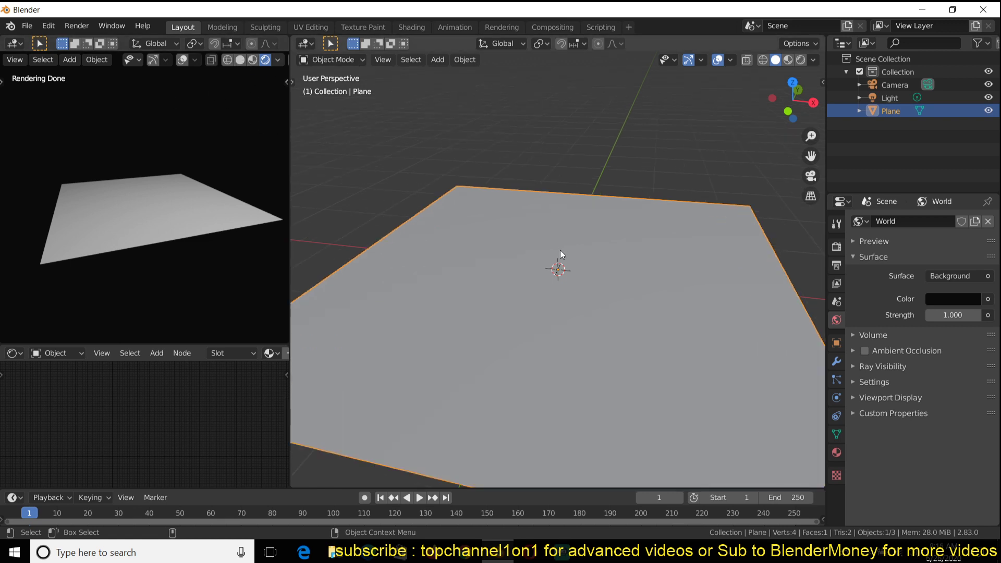
Create a new material for the plane and switch the viewport to Material Preview
scroll(233, 357, "down", 3)
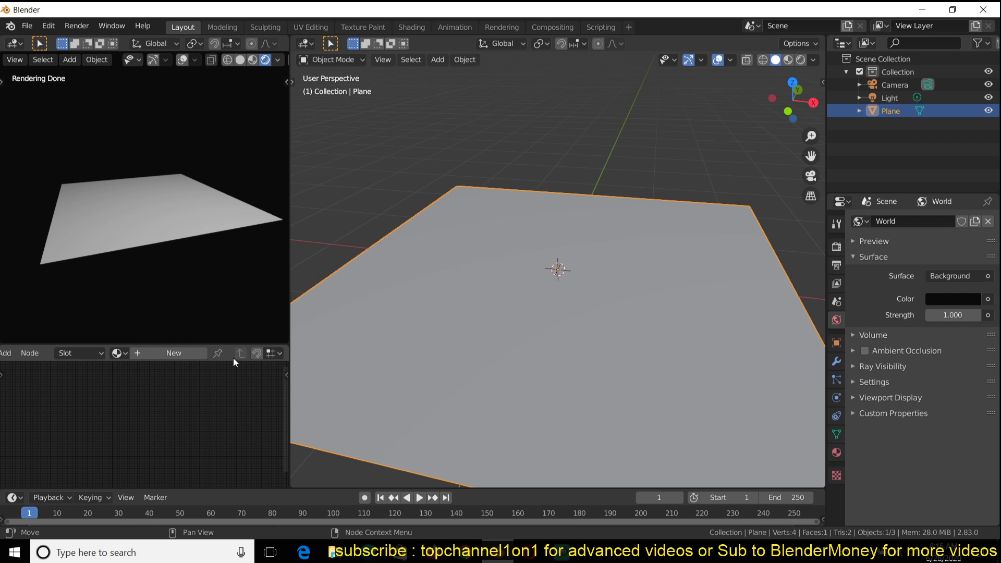
left_click(182, 353)
scroll(187, 402, "up", 3)
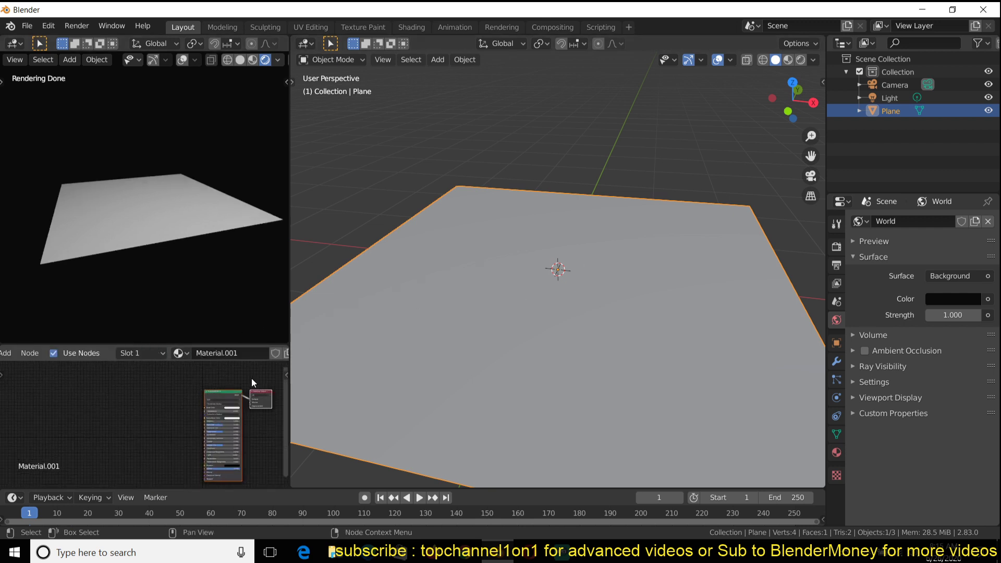
left_click(788, 61)
middle_click_drag(700, 312, 728, 280, "shift")
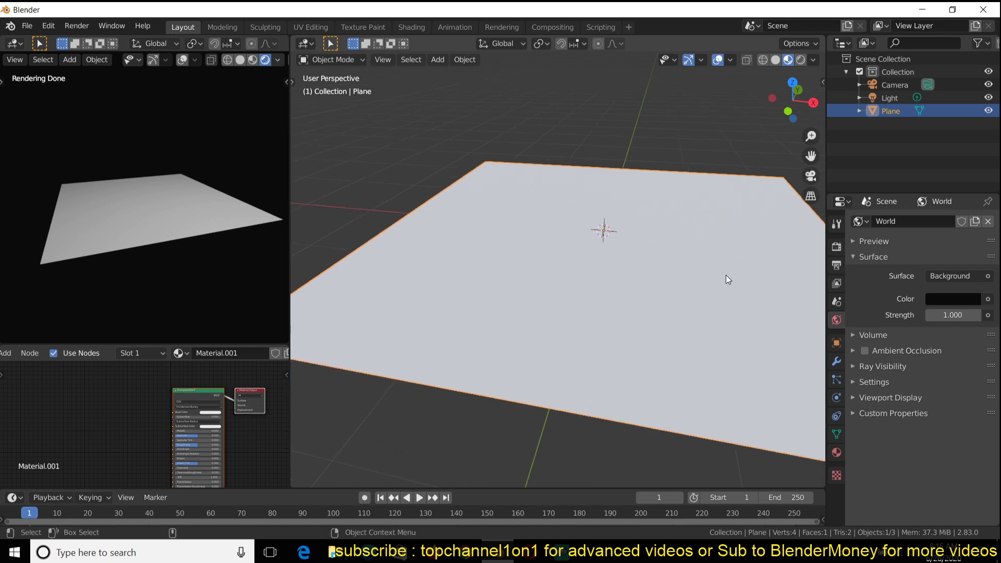
scroll(157, 420, "up", 3)
Add an Image Texture node to the plane's shader graph
key("shift+a")
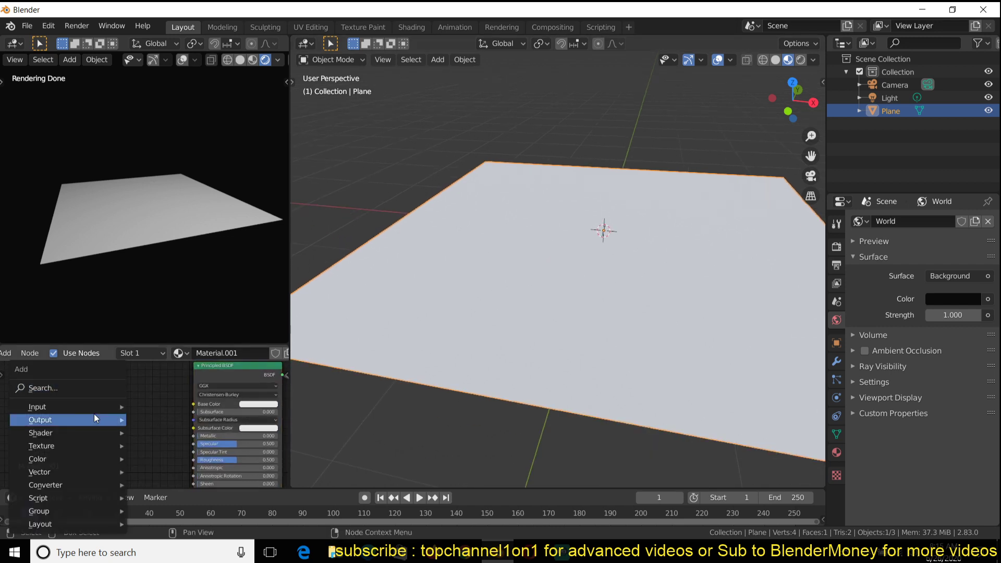
mouse_move(60, 446)
left_click(157, 345)
left_click(95, 424)
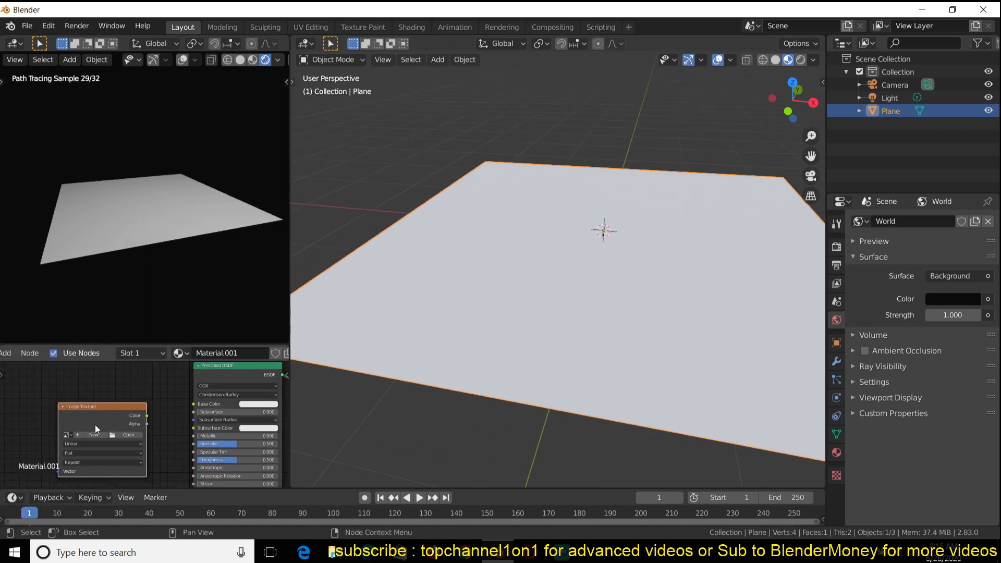
Load Wood29_col.jpg from the pbr textures folder into the image node
left_click(115, 436)
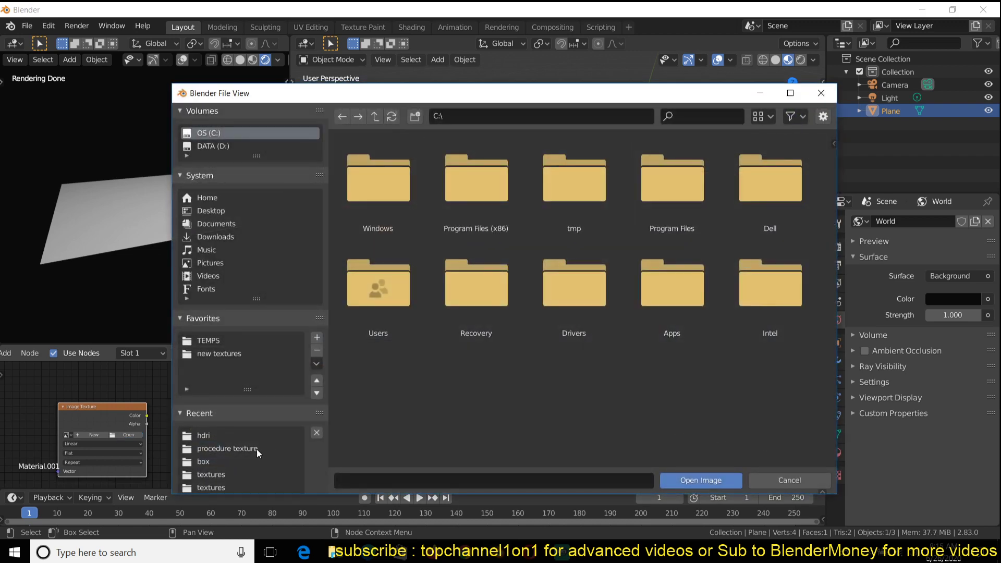
scroll(166, 462, "down", 2)
scroll(206, 465, "down", 1)
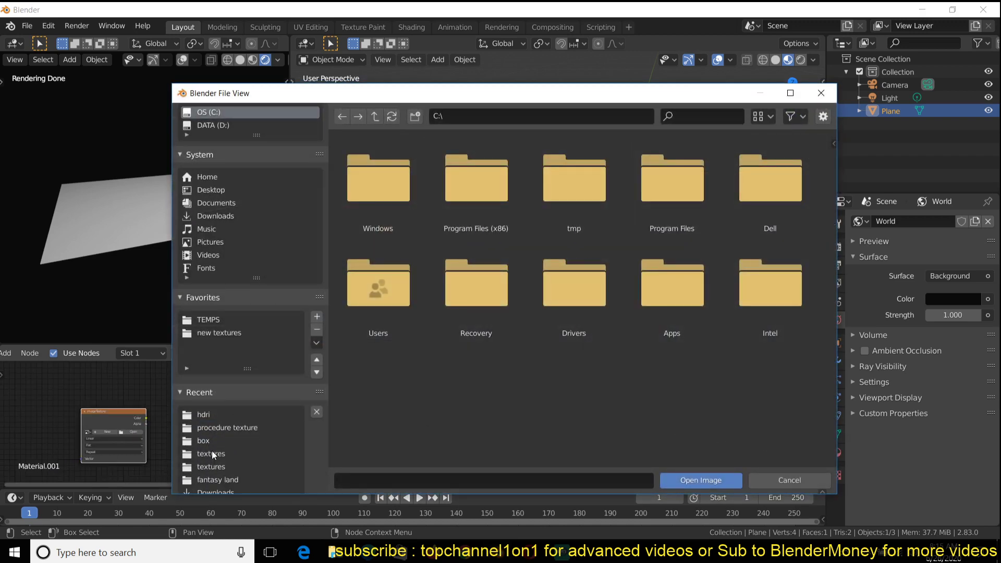
left_click(212, 451)
scroll(445, 345, "down", 4)
scroll(445, 345, "up", 2)
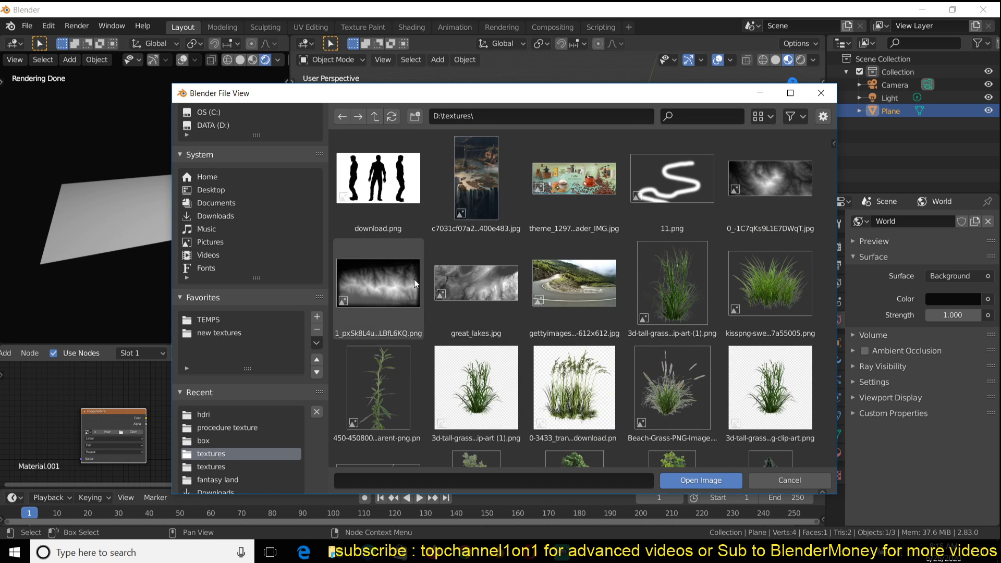
left_click(226, 467)
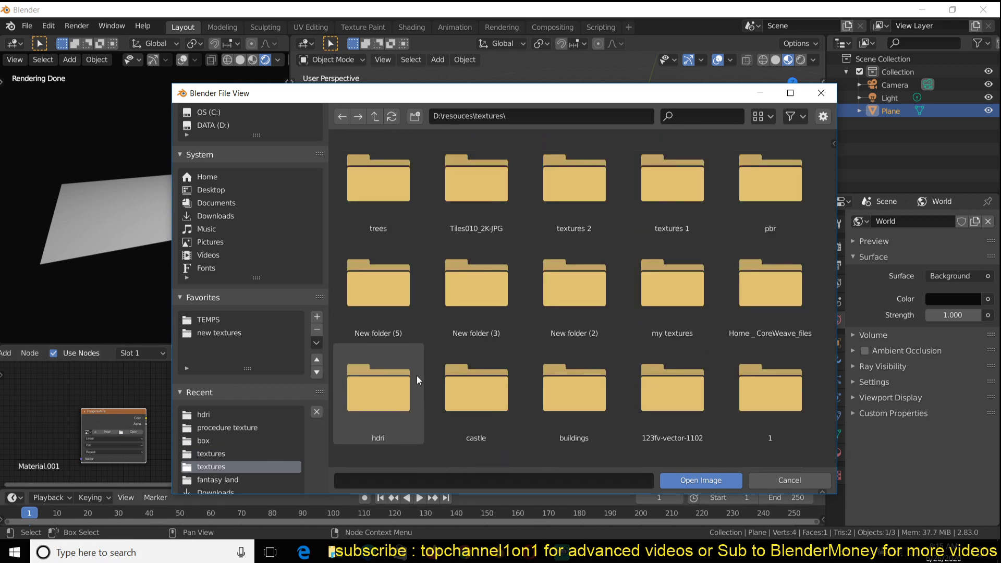
double_click(761, 208)
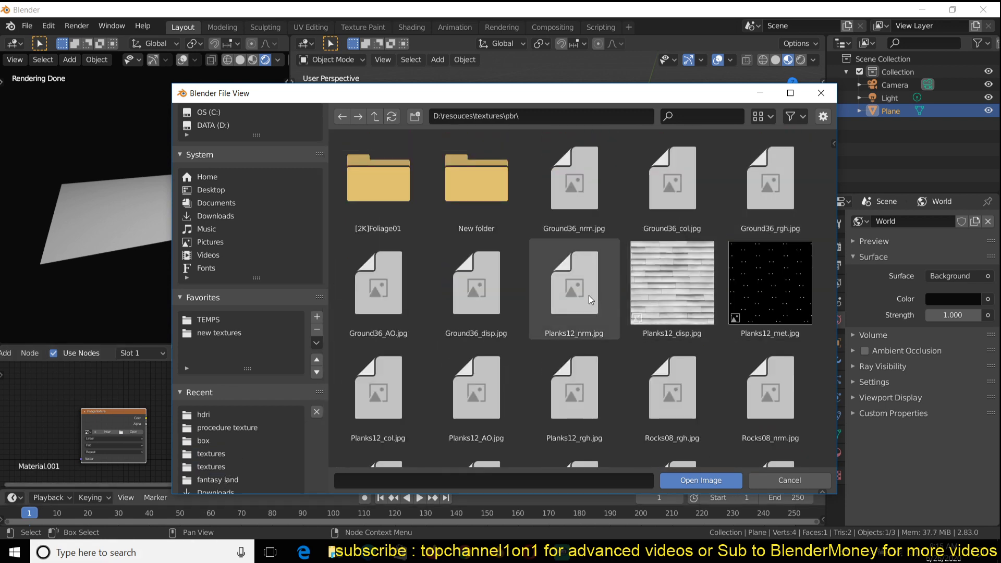
scroll(516, 388, "down", 1)
scroll(516, 388, "down", 1)
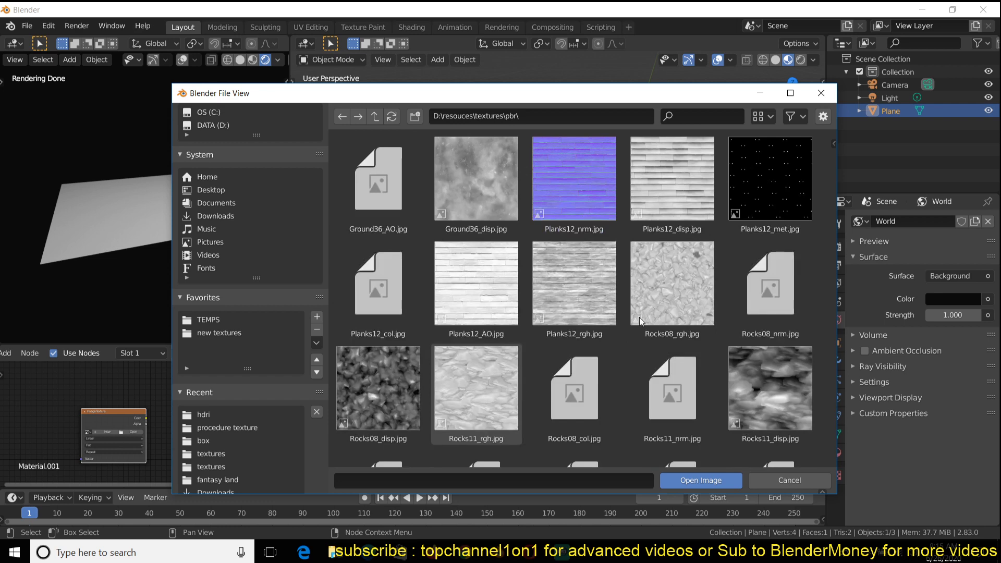
scroll(639, 346, "down", 1)
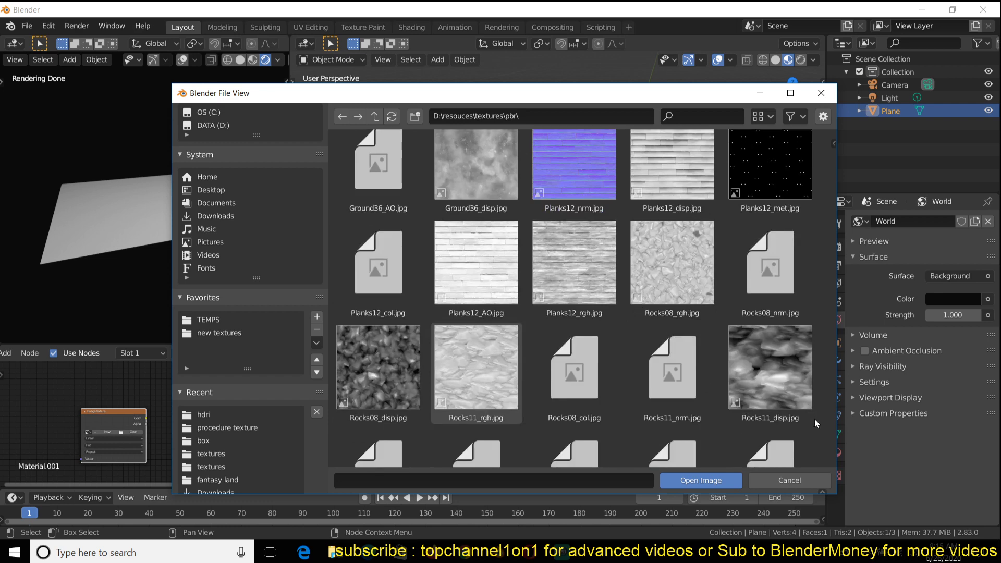
scroll(578, 295, "down", 7)
left_click(570, 283)
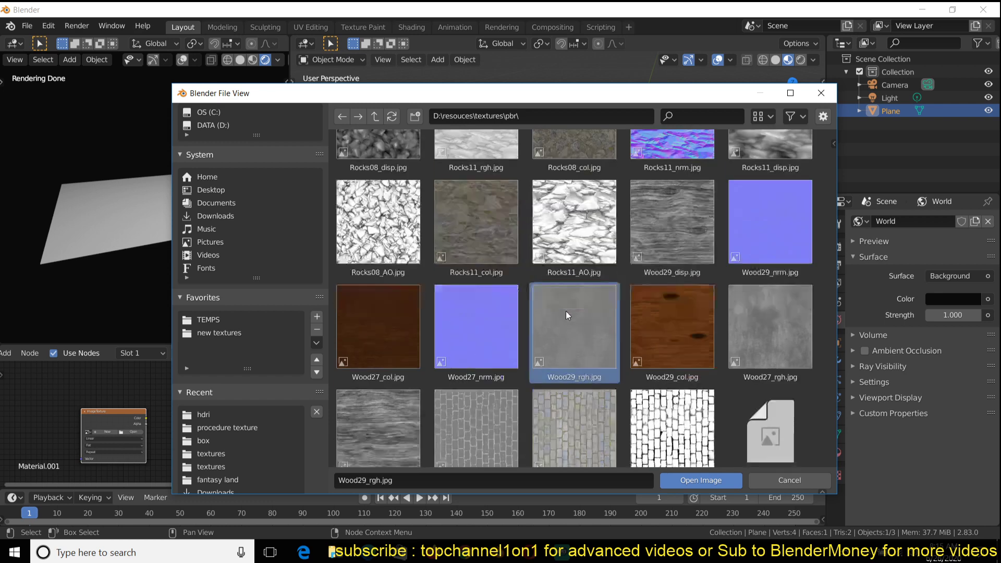
left_click(684, 286)
scroll(683, 286, "down", 1)
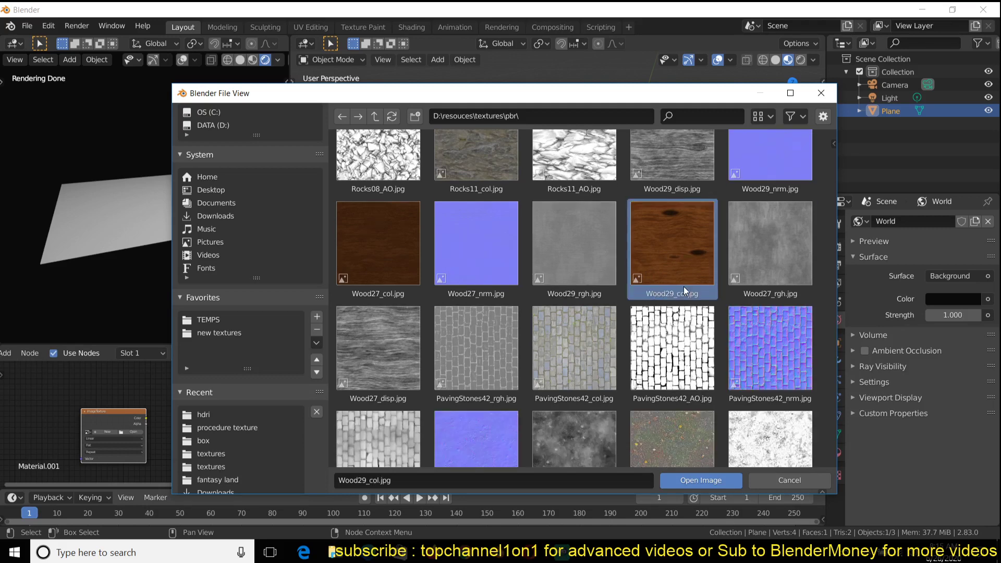
double_click(674, 261)
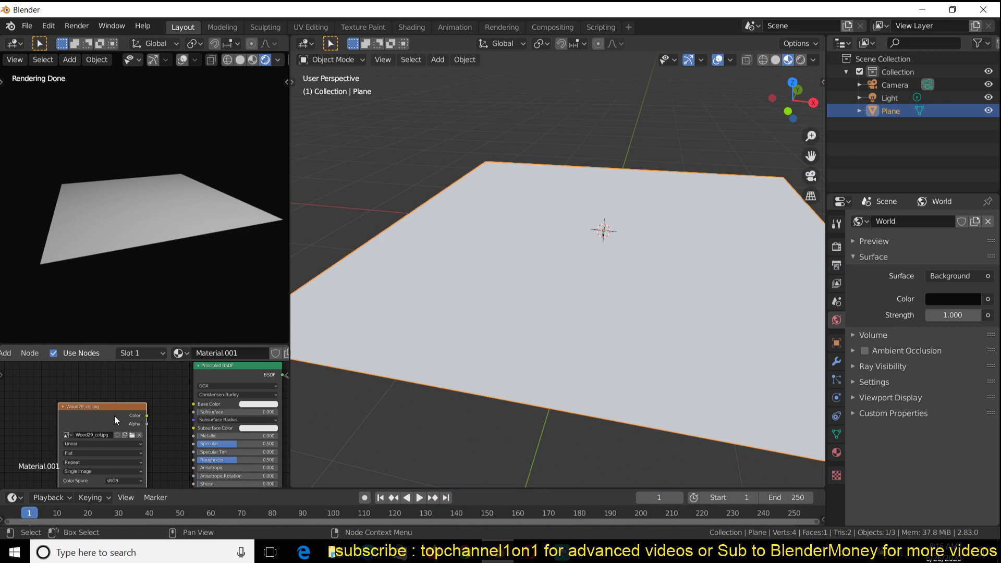
Connect the wood image colour to the Base Color and view the wood-textured plane
scroll(230, 62, "down", 1)
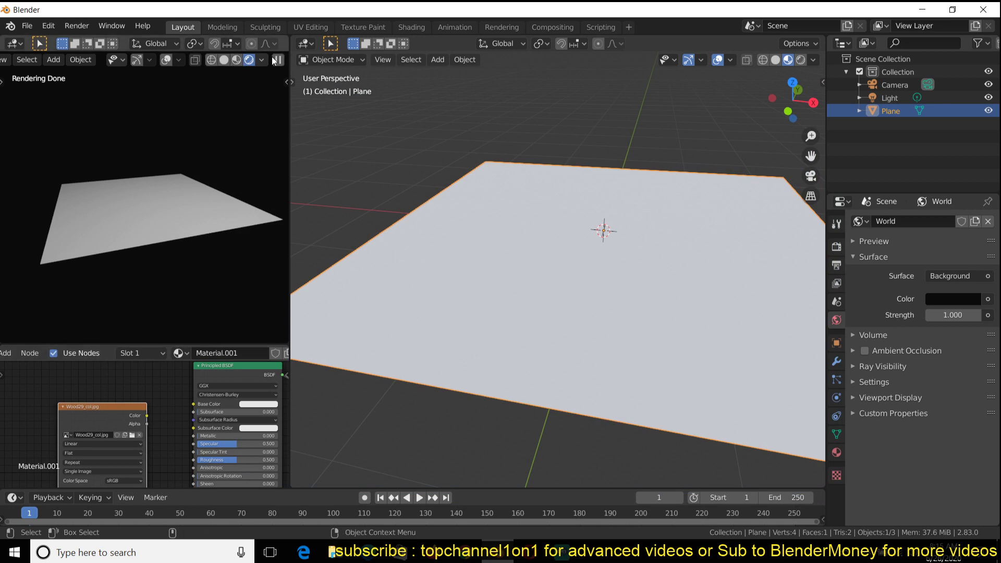
left_click_drag(147, 416, 194, 404)
left_click_drag(116, 417, 135, 402)
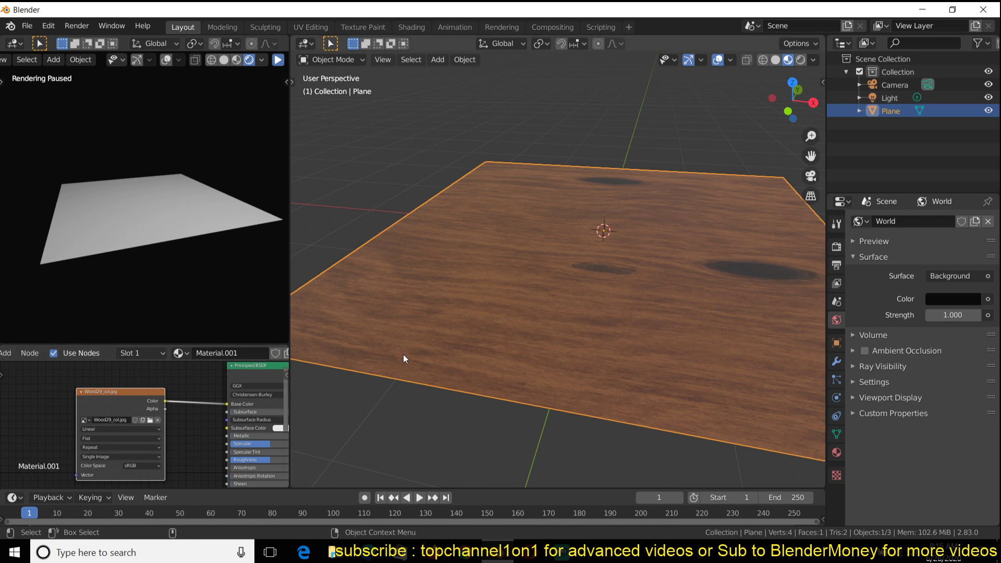
middle_click_drag(403, 355, 586, 369)
scroll(586, 369, "up", 4)
middle_click_drag(639, 342, 483, 353)
scroll(483, 353, "down", 3)
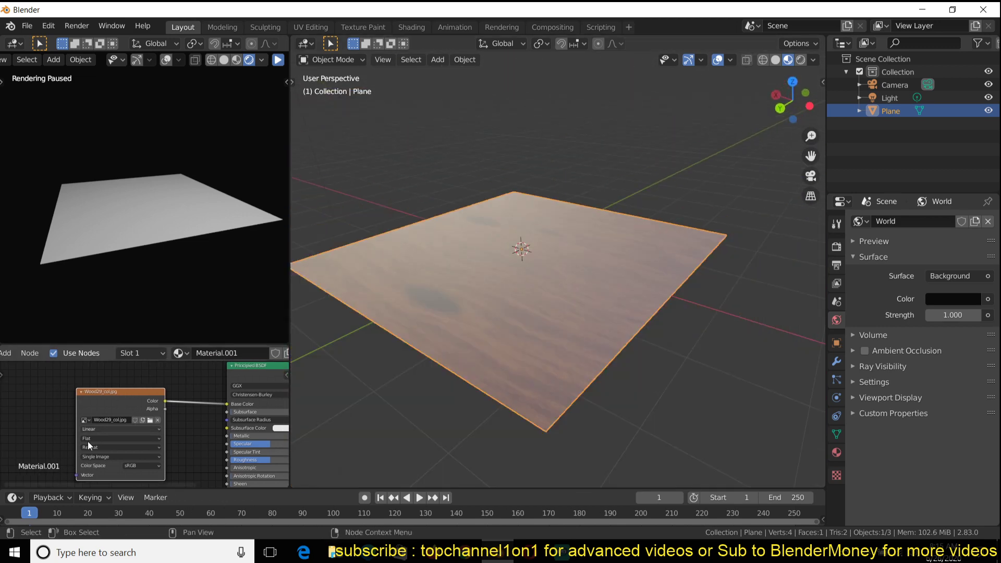
middle_click_drag(131, 431, 117, 405)
scroll(76, 412, "down", 1)
Feed the wood image colour into the Principled BSDF roughness
key("shift+a")
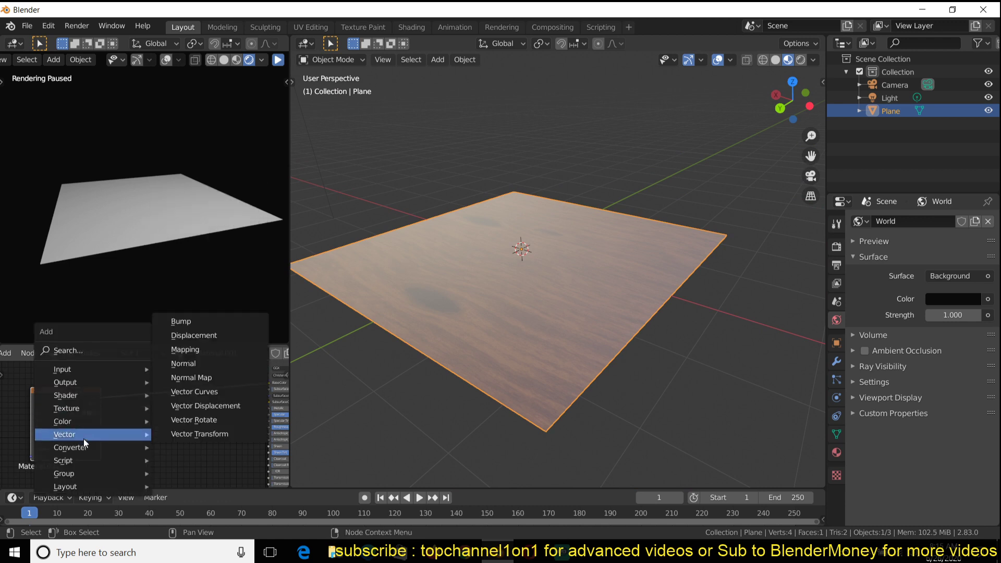
left_click_drag(101, 397, 269, 427)
scroll(504, 346, "up", 3)
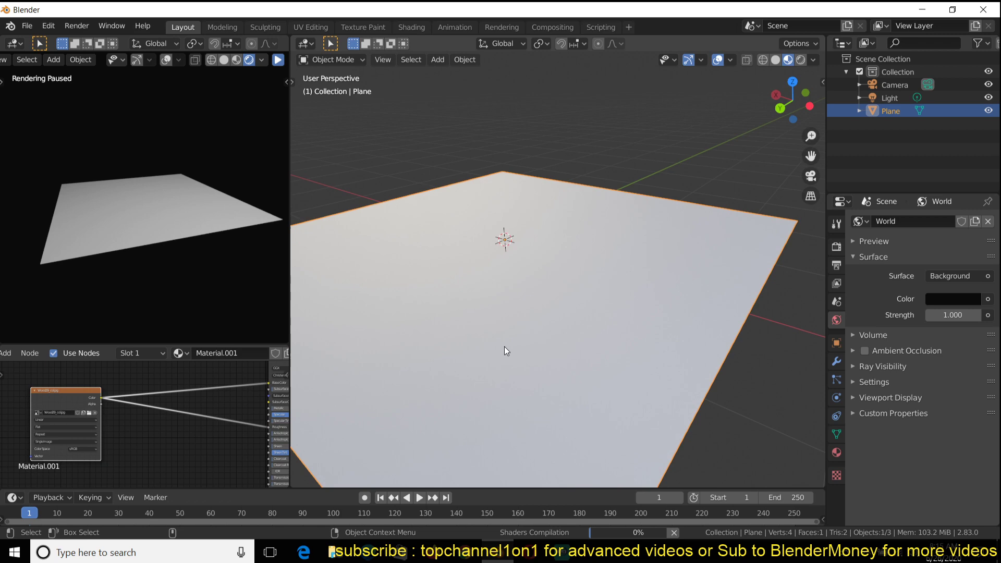
middle_click_drag(504, 347, 554, 361)
Insert a Math Add node on the roughness link with value about 0.08
key("shift+a")
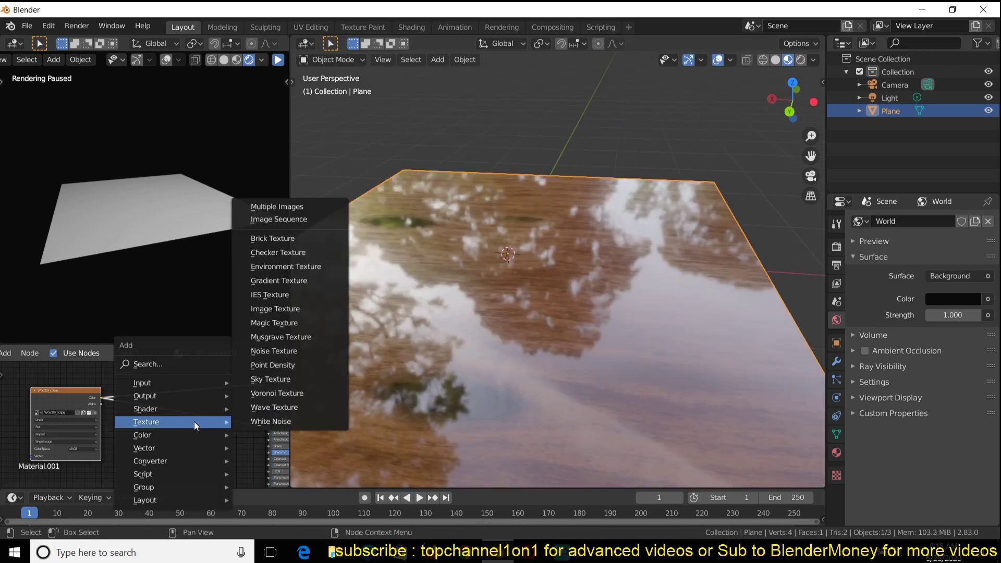
mouse_move(172, 461)
left_click(296, 378)
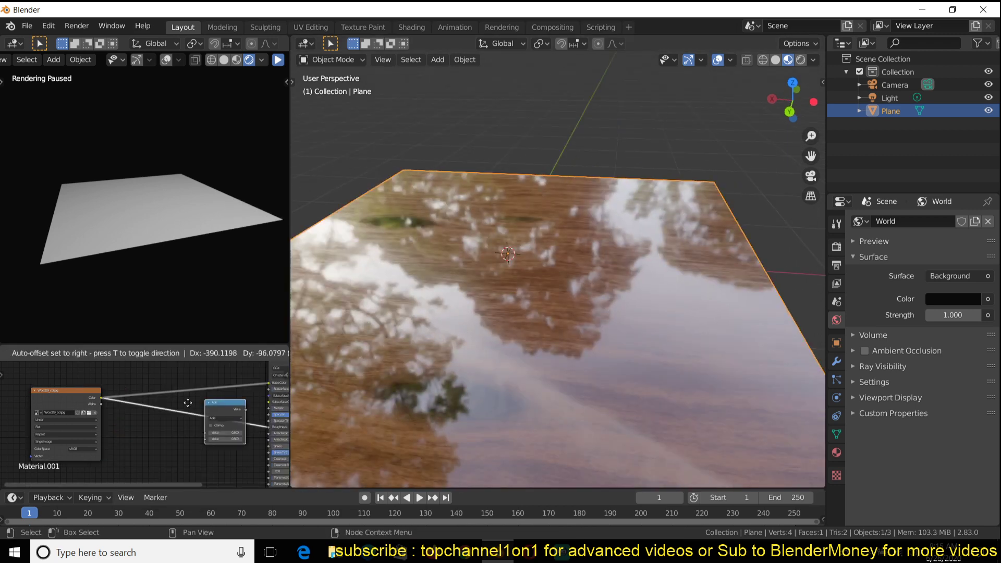
left_click(198, 395)
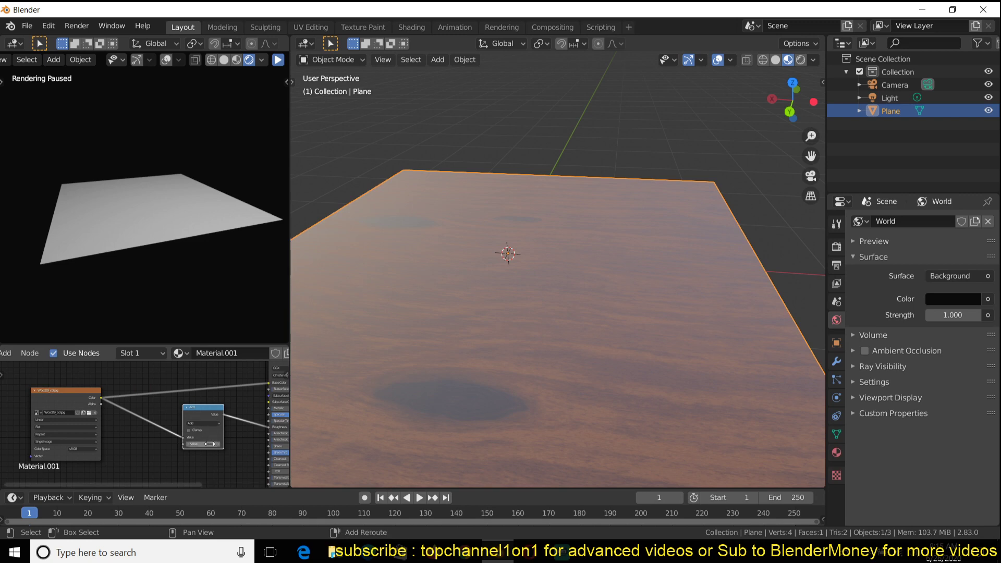
left_click_drag(203, 444, 157, 444)
middle_click_drag(121, 442, 171, 423)
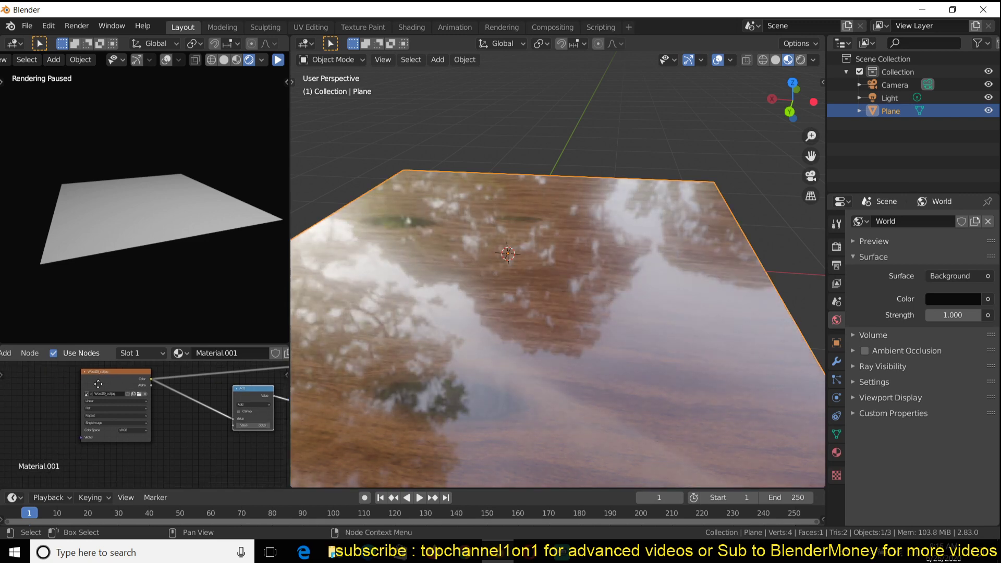
left_click_drag(129, 411, 56, 396)
scroll(56, 395, "down", 1)
Duplicate the wood texture node and load a grunge map from the grunges folder into it
key("shift+d")
left_click(80, 458)
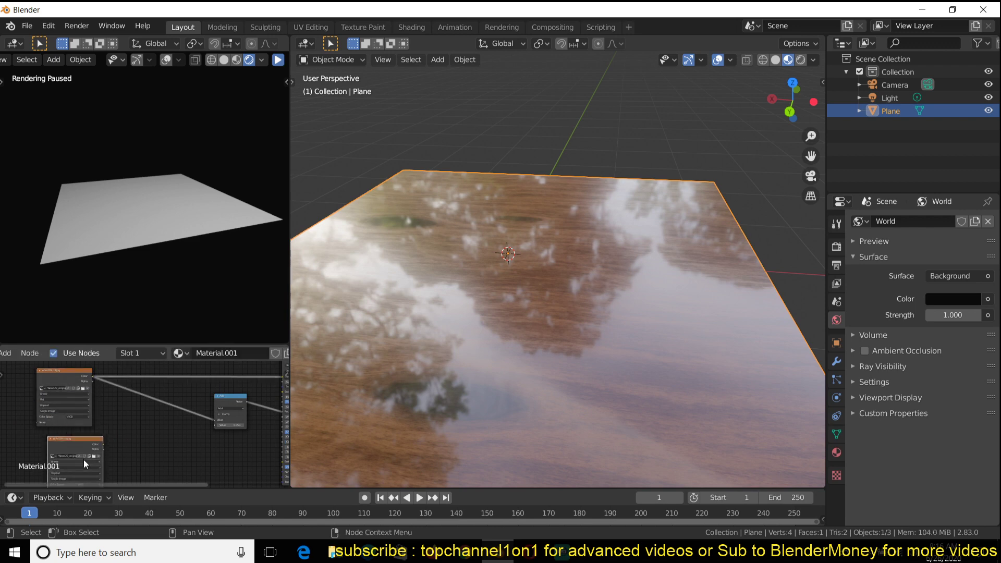
left_click(94, 455)
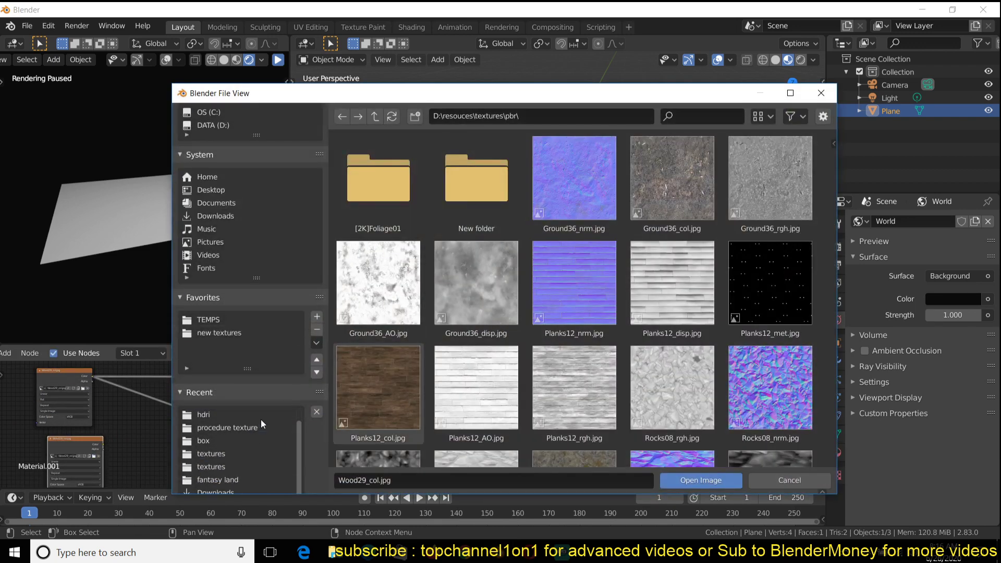
left_click(241, 464)
scroll(424, 362, "down", 5)
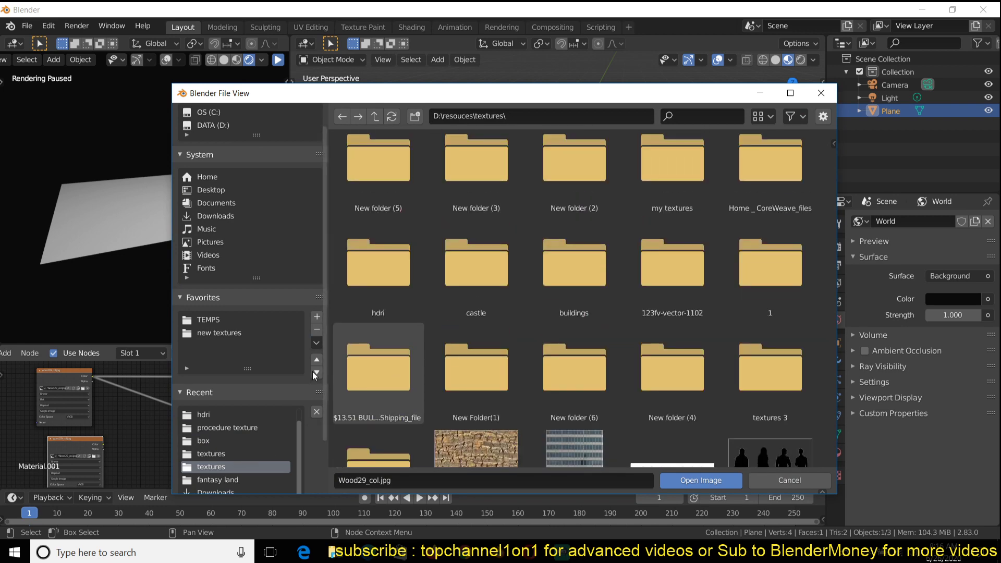
left_click_drag(433, 98, 436, 73)
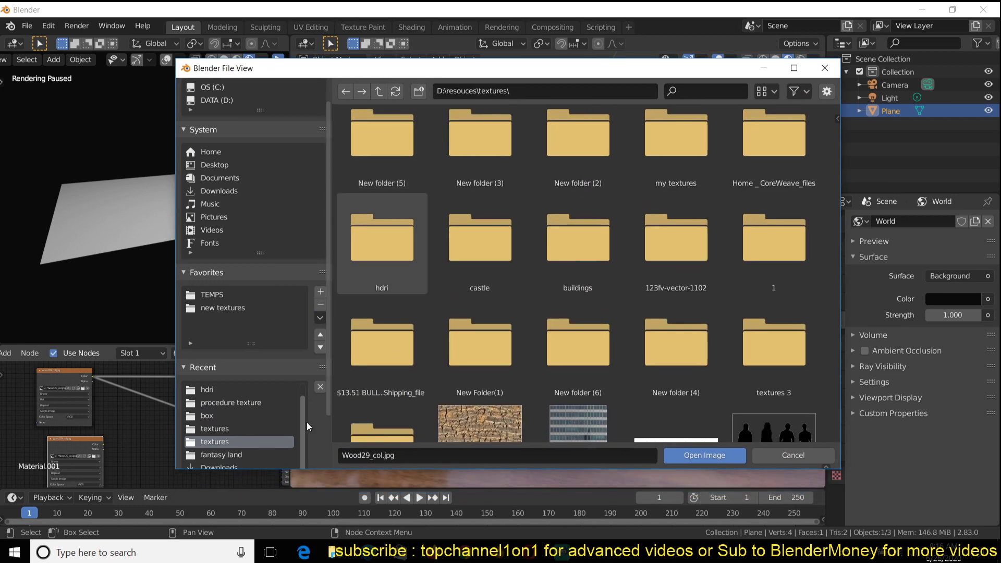
left_click_drag(330, 405, 324, 455)
scroll(399, 160, "up", 3)
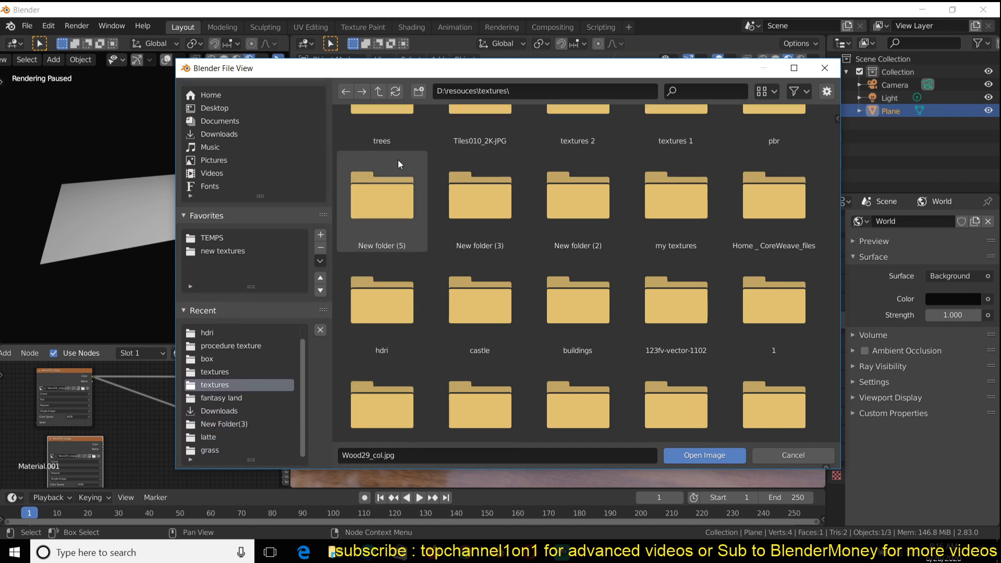
left_click(378, 92)
double_click(391, 187)
double_click(477, 180)
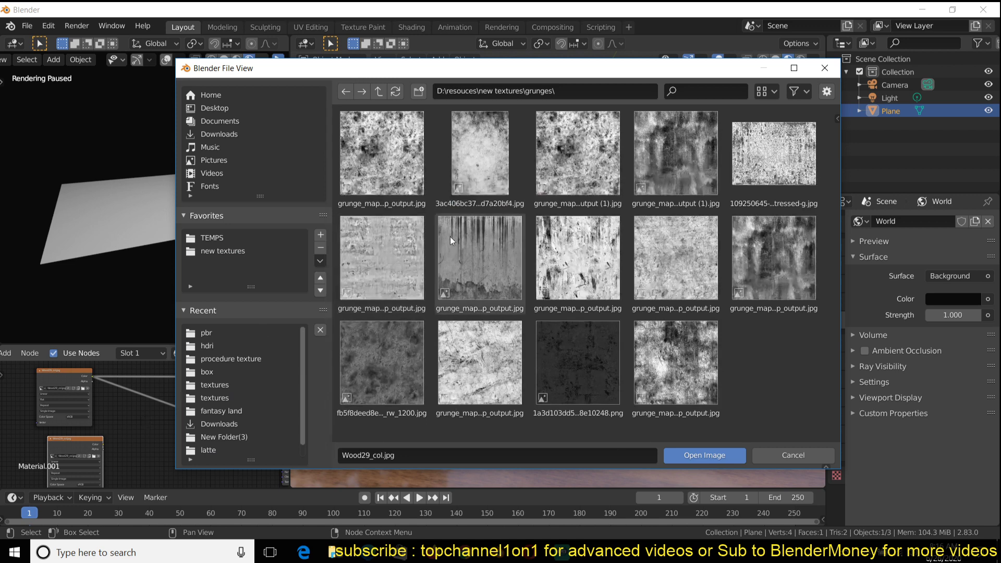
double_click(661, 157)
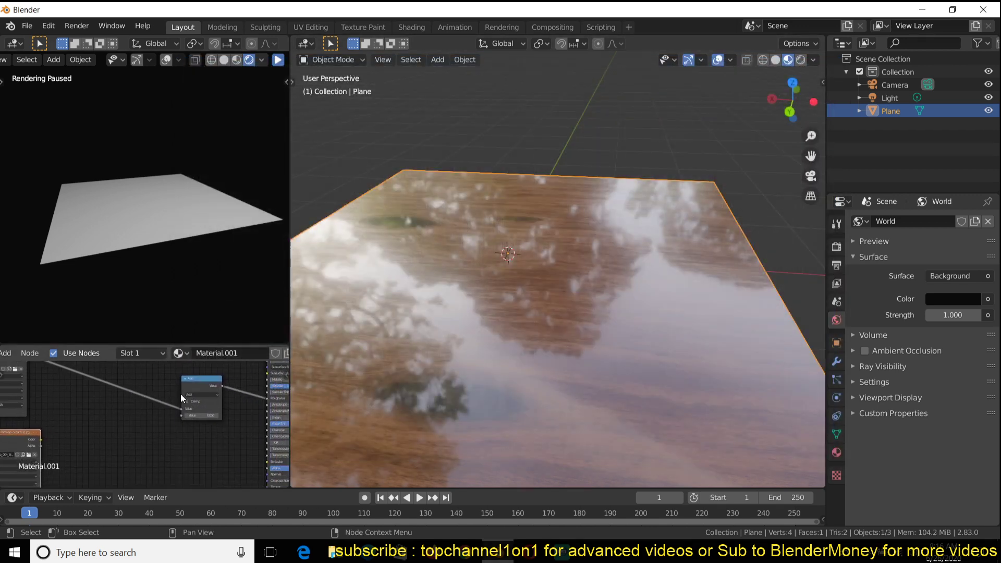
Insert a MixRGB node and plug the grunge colour into it to weather the wood
left_click_drag(181, 393, 123, 402)
key("shift+a")
mouse_move(86, 377)
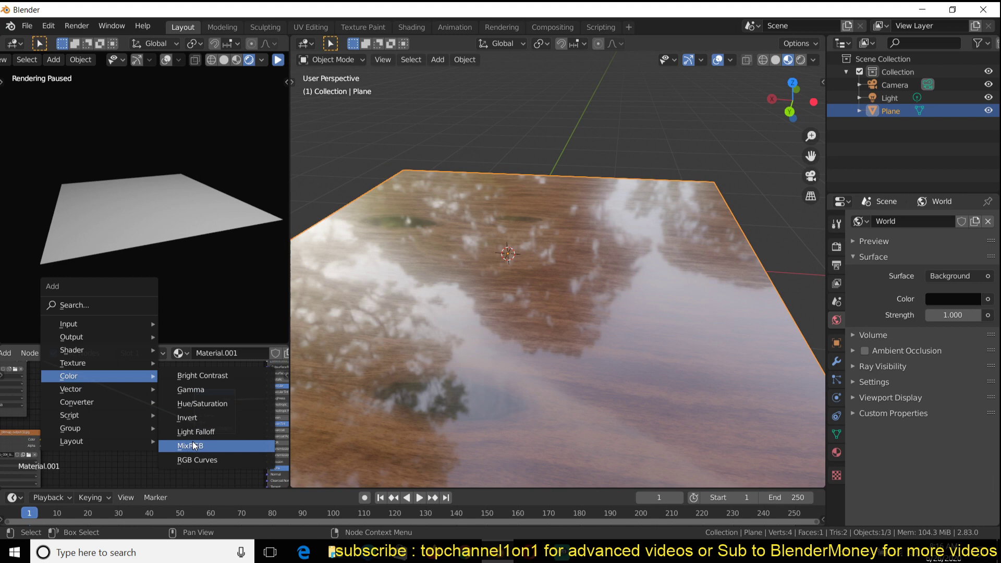
left_click(219, 446)
left_click(150, 417)
left_click_drag(42, 440, 130, 436)
left_click(156, 408)
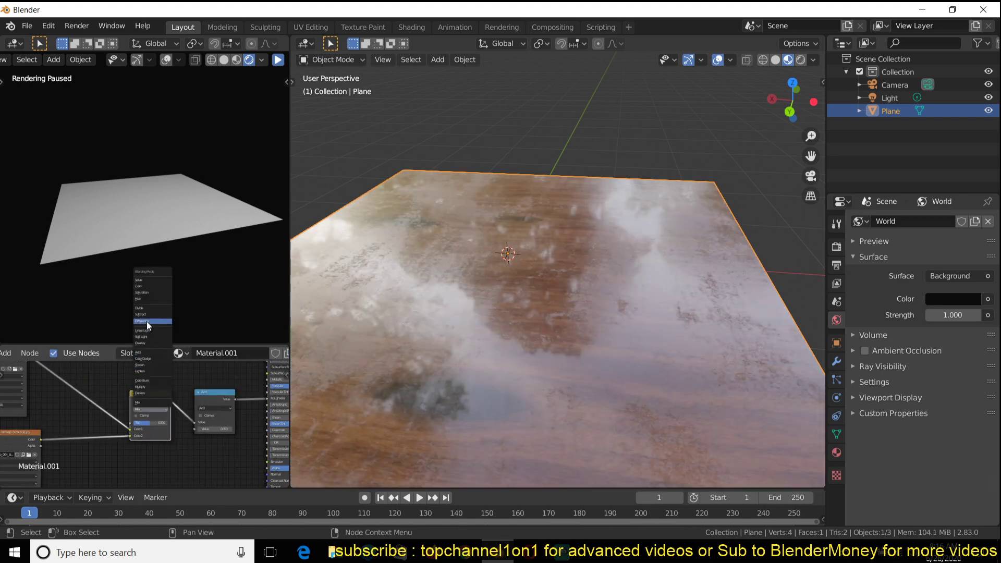
middle_click_drag(532, 328, 607, 342)
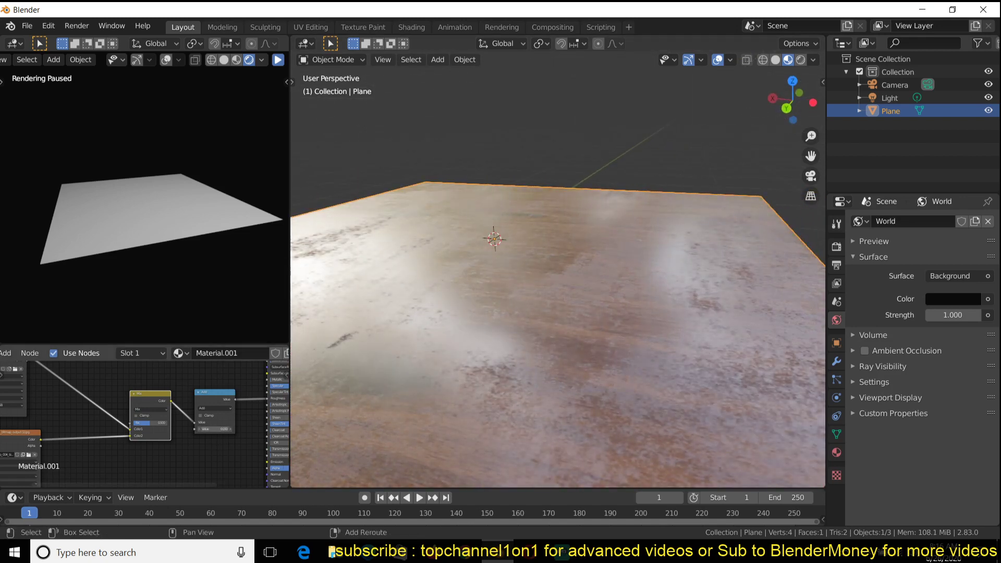
middle_click_drag(508, 295, 340, 348)
middle_click_drag(81, 431, 116, 426)
Add a Bump node driven by the texture's Alpha into its Height
key("shift+a")
mouse_move(141, 439)
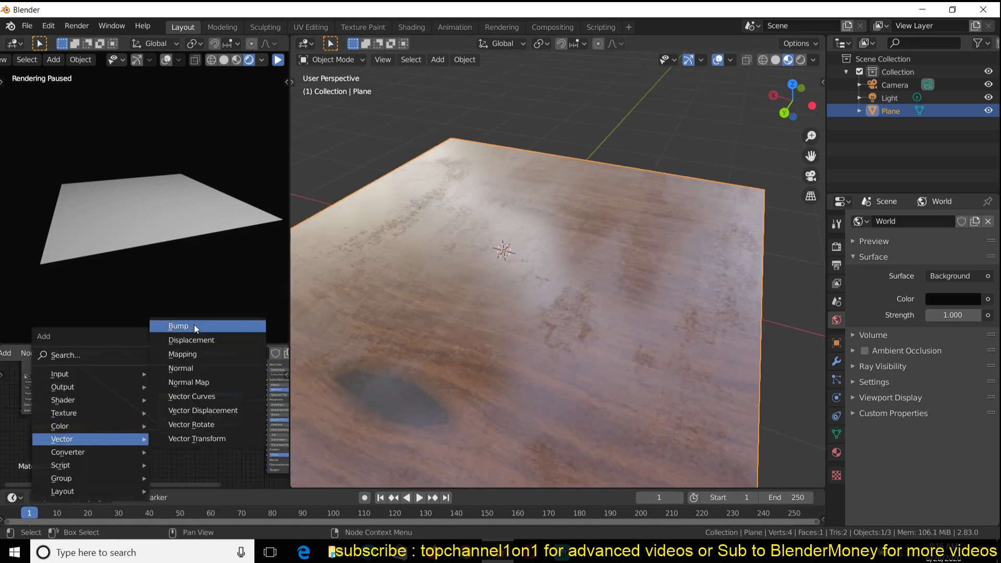
left_click(194, 324)
left_click(181, 433)
left_click_drag(93, 379, 173, 454)
scroll(199, 461, "up", 2)
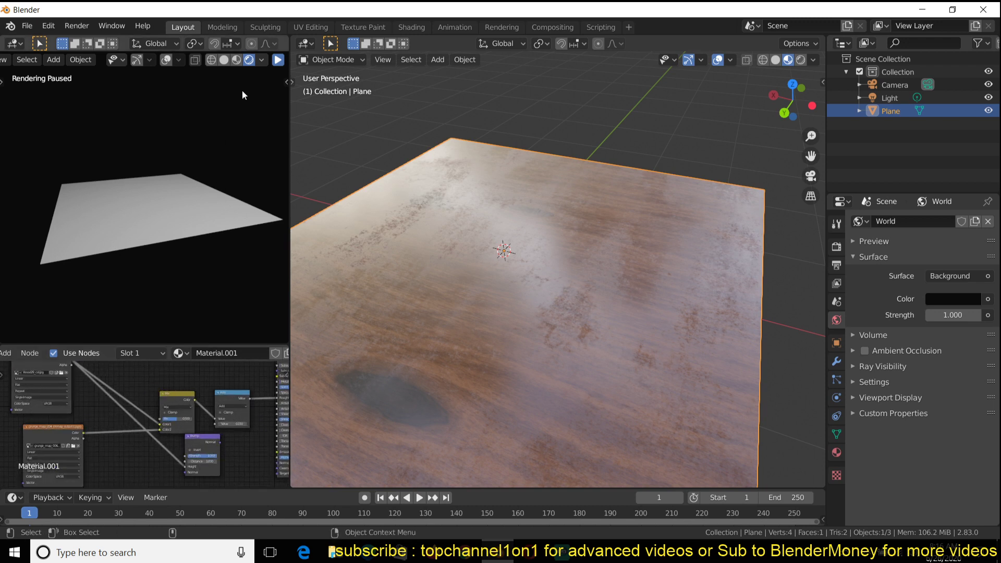
Start the rendered preview, link Bump Normal to the shader Normal, strength 0.093
left_click(274, 60)
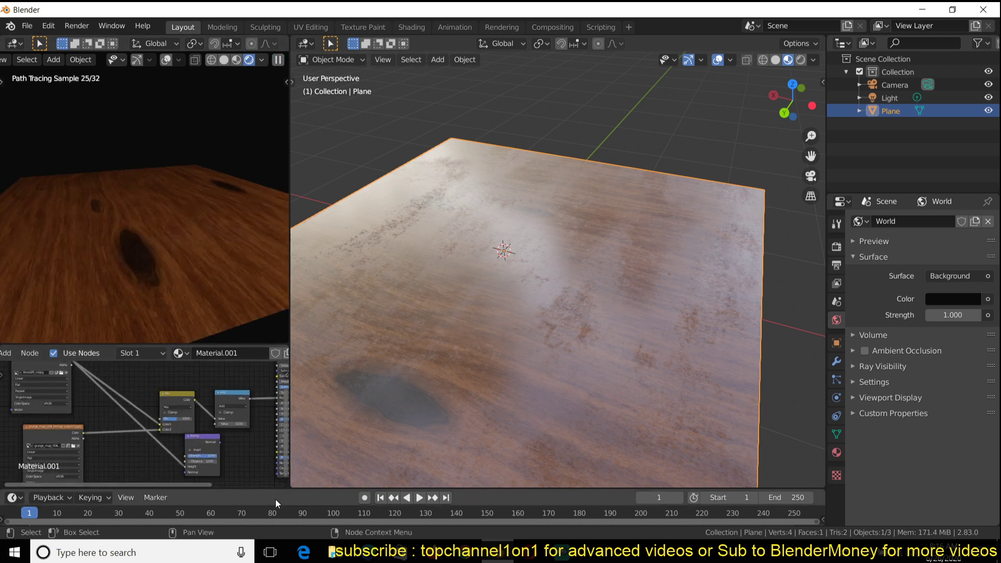
middle_click_drag(214, 454, 181, 446)
left_click_drag(186, 436, 246, 456)
scroll(215, 457, "up", 1)
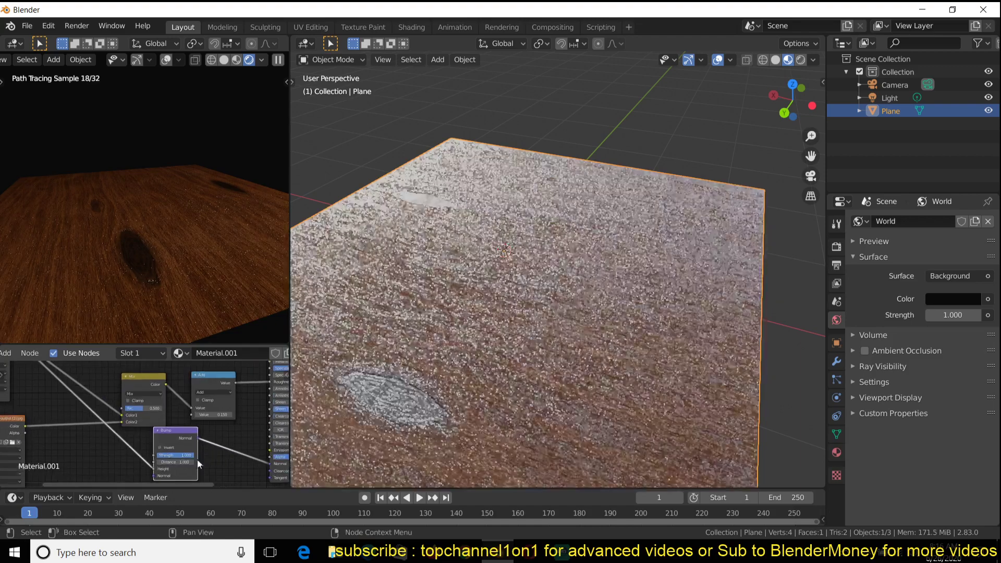
left_click_drag(185, 460, 151, 460)
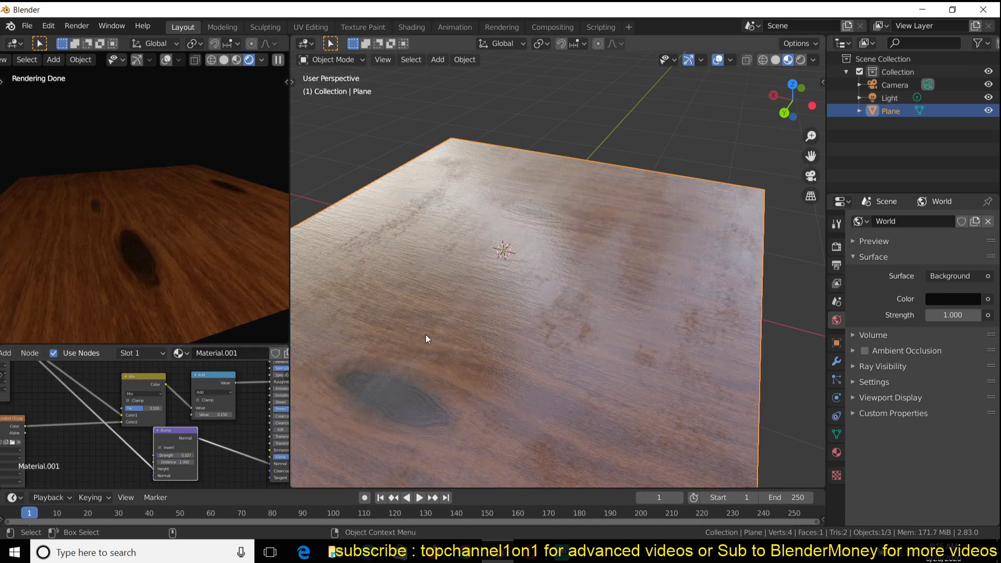
Lower the Bump strength further to 0.027
middle_click_drag(425, 333, 399, 340)
scroll(141, 188, "down", 4)
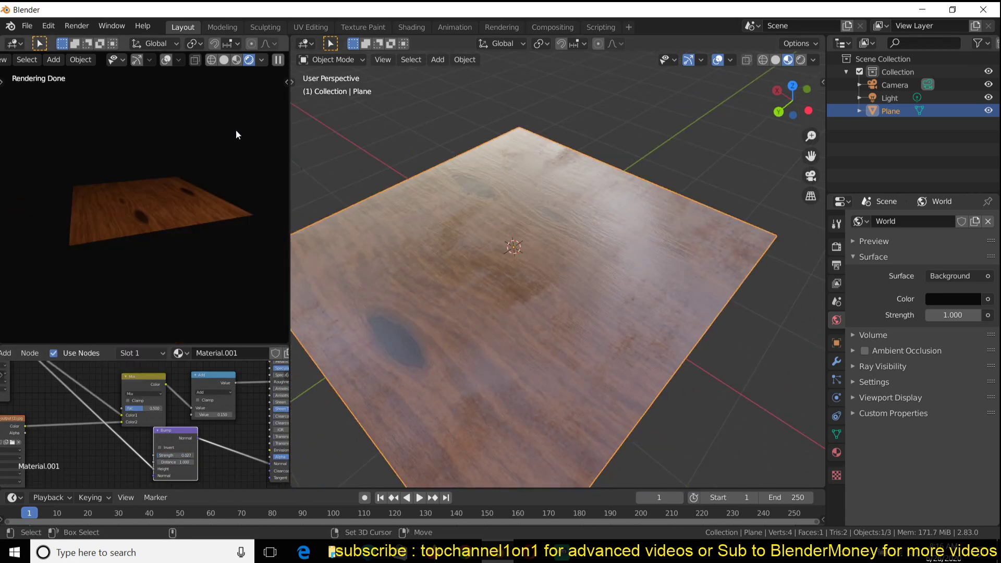
scroll(464, 197, "down", 5)
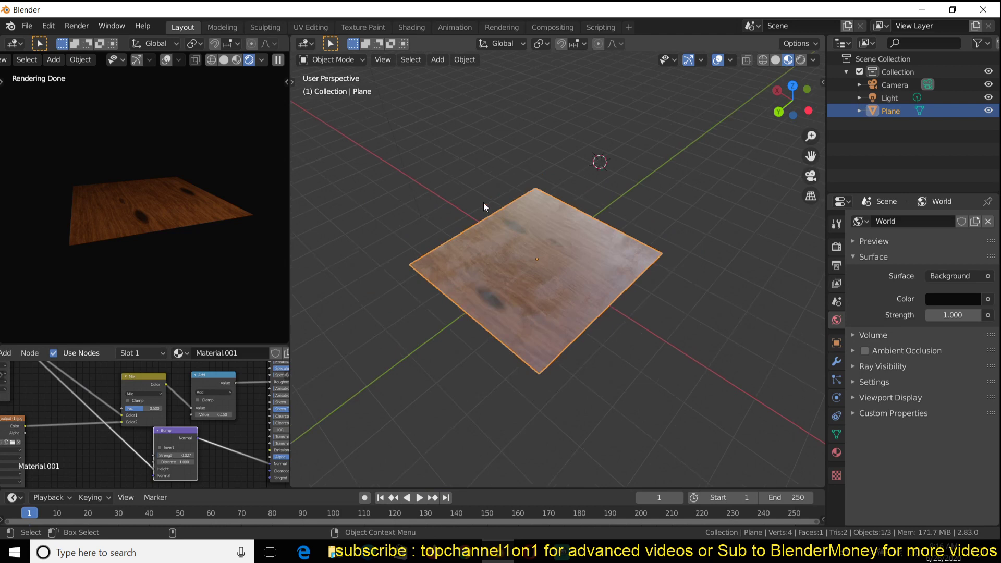
Reset the light to the origin and raise it vertically above the plane's centre
left_click(462, 156)
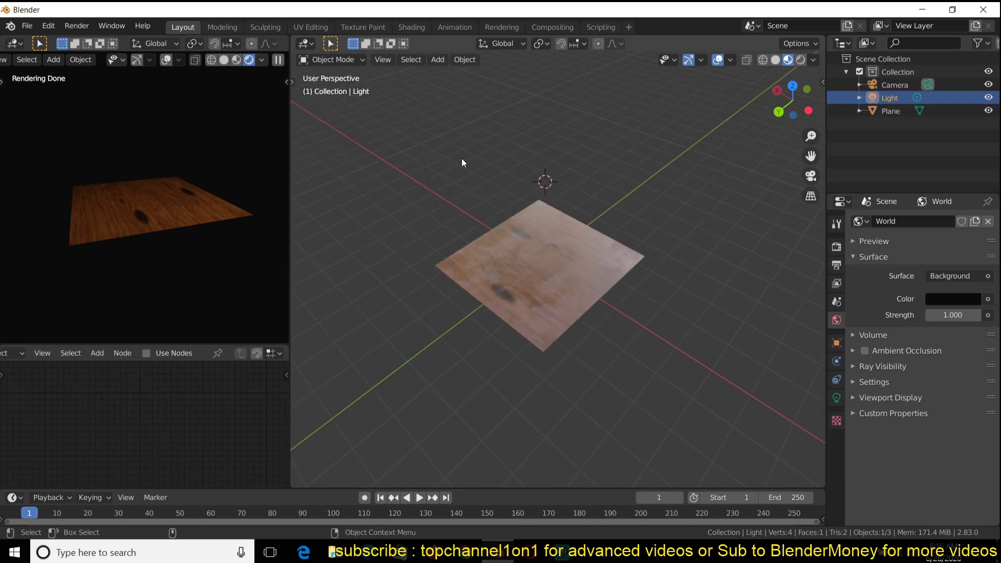
key("alt+g")
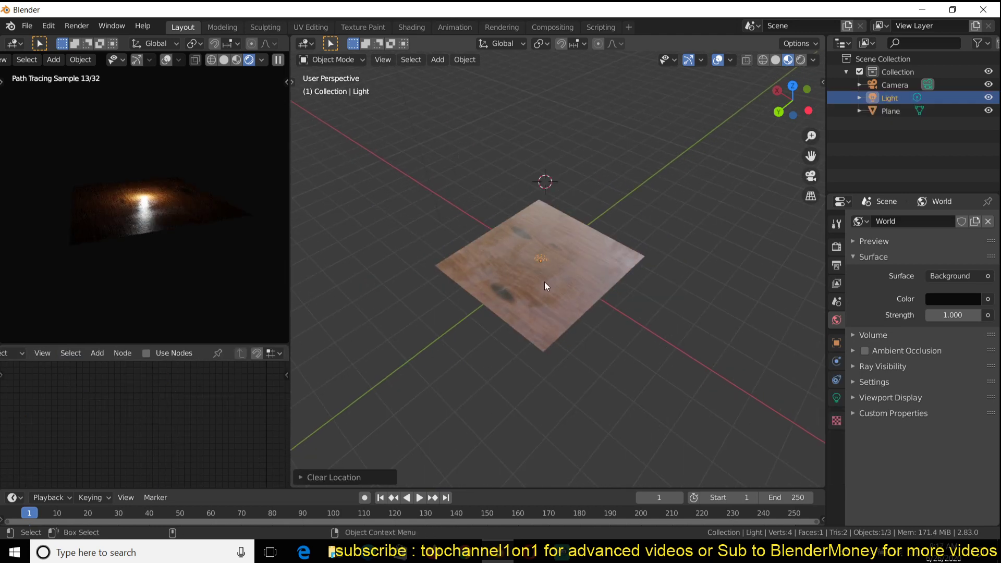
key("g")
key("z")
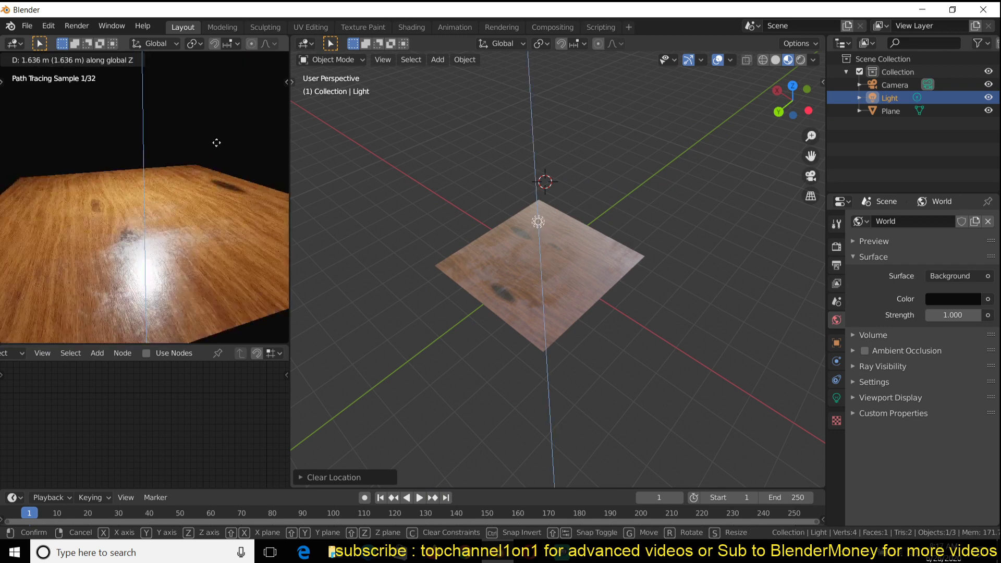
left_click(224, 121)
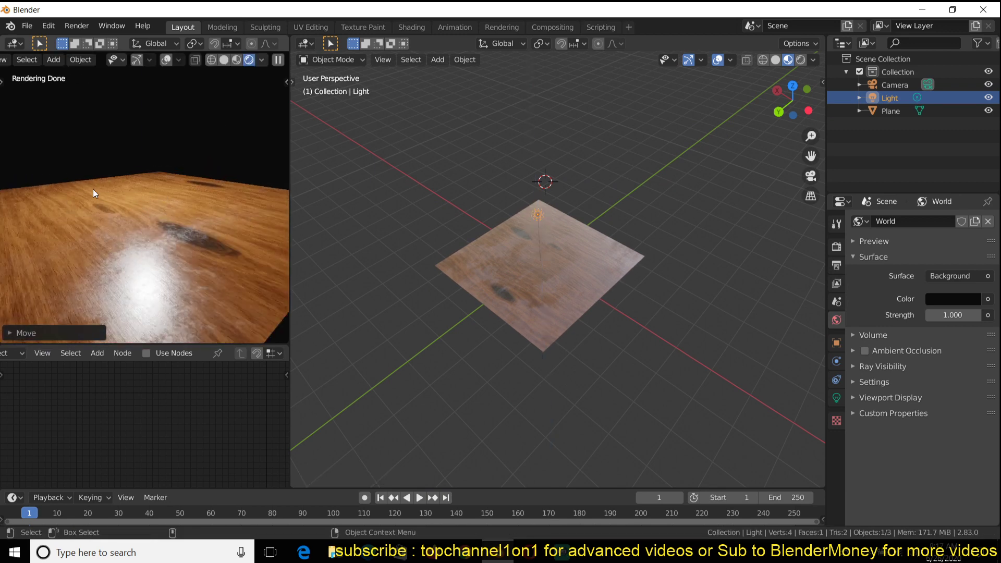
Reselect the plane and shift its texture nodes further left in the node editor
left_click(518, 284)
scroll(471, 288, "up", 3)
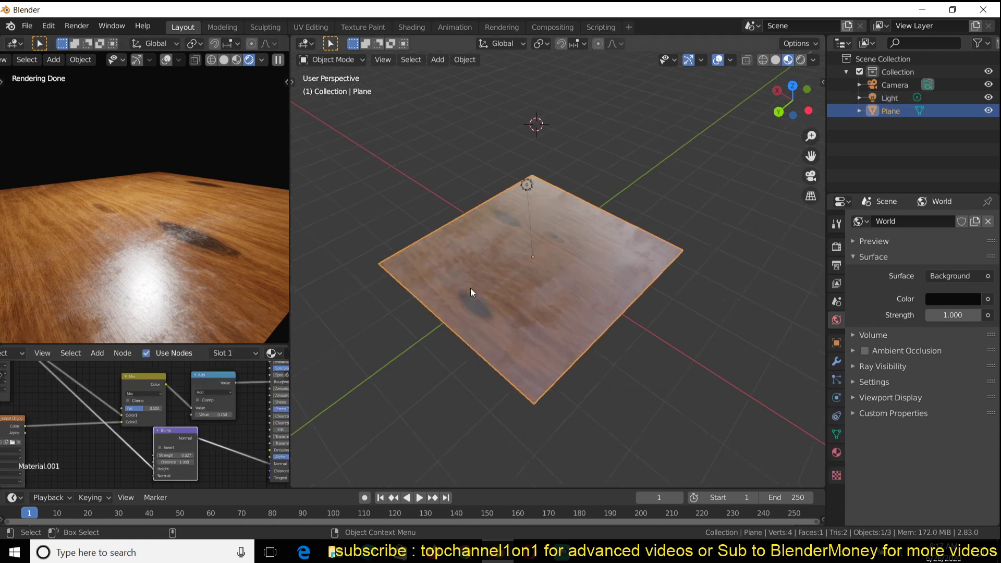
scroll(171, 435, "down", 4)
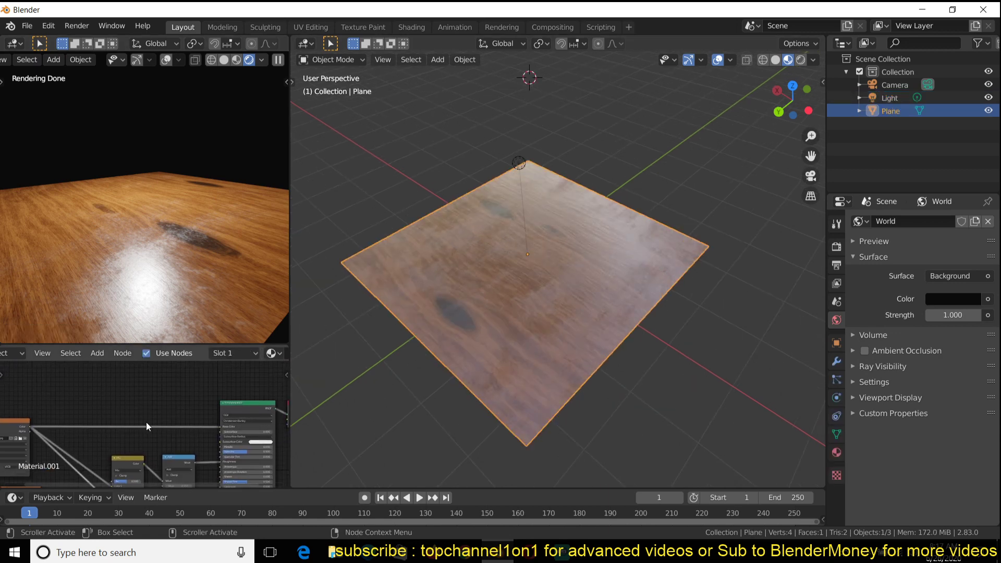
middle_click_drag(139, 440, 180, 395)
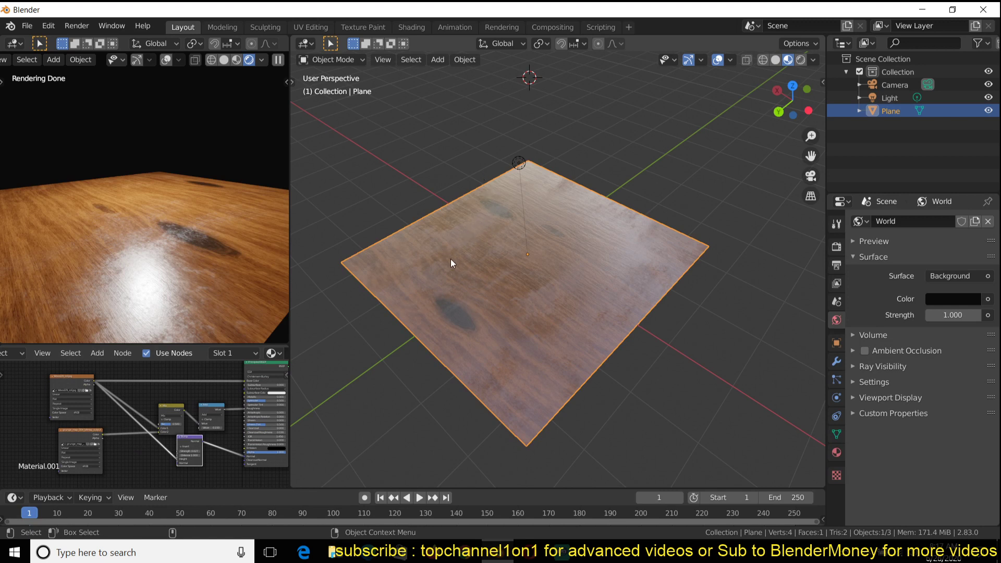
scroll(172, 417, "down", 2)
left_click_drag(201, 466, 11, 474)
scroll(102, 434, "up", 1)
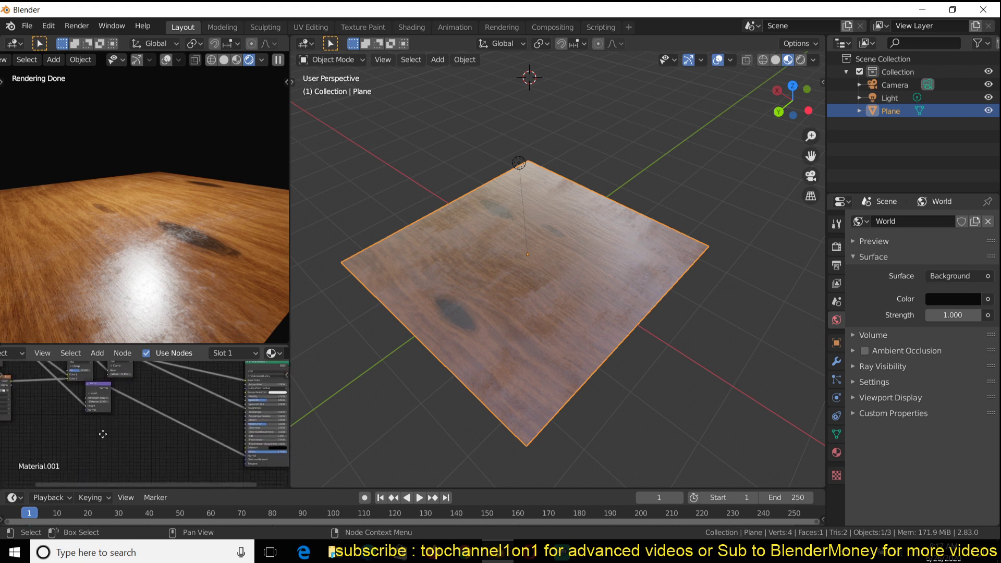
middle_click_drag(102, 433, 124, 413)
Bring up the Save As file browser on the procedure texture folder
key("ctrl+s")
left_click(787, 482)
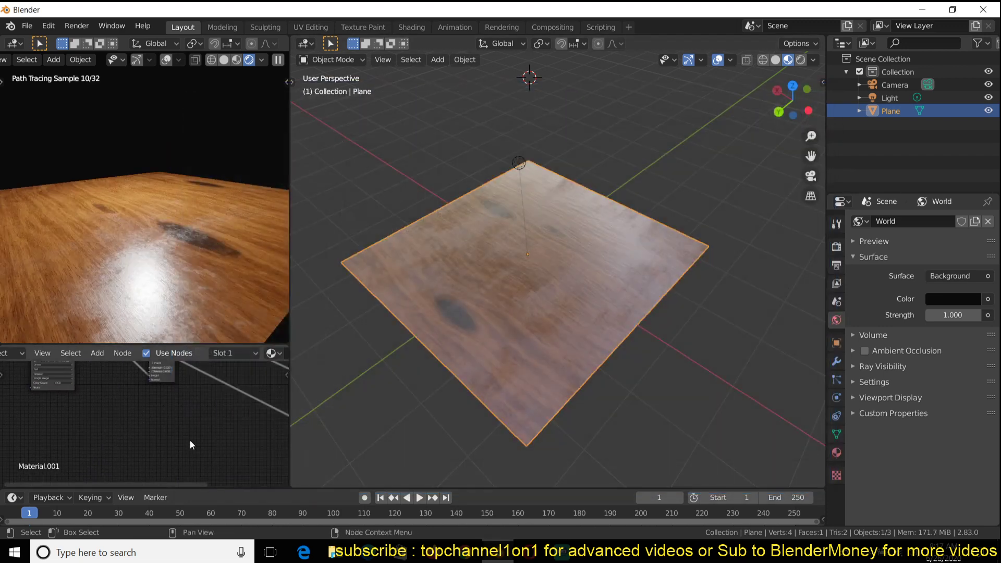
scroll(204, 457, "up", 1)
key("ctrl+s")
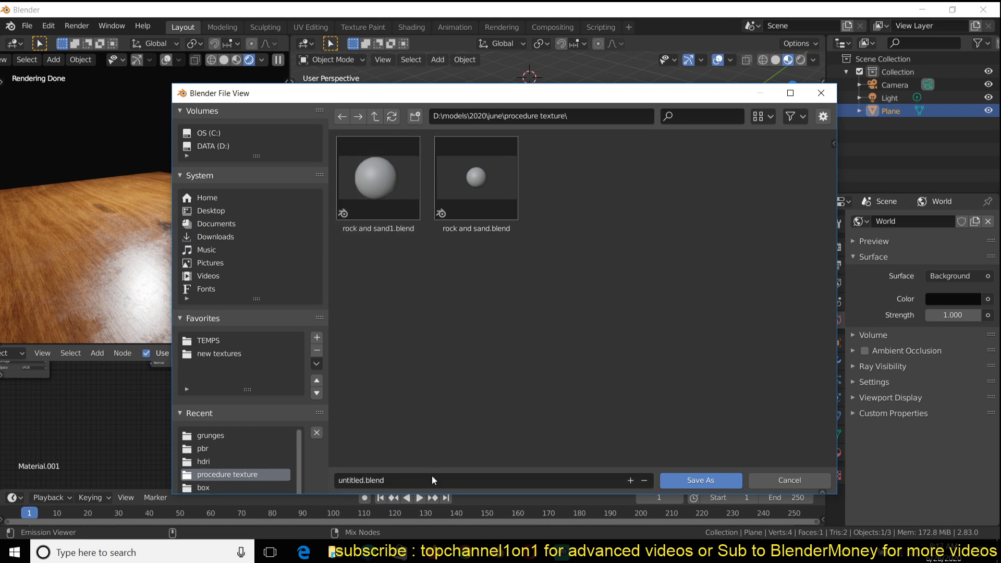
Create a new 'infite floor' folder under procedure texture and enter it
left_click(417, 118)
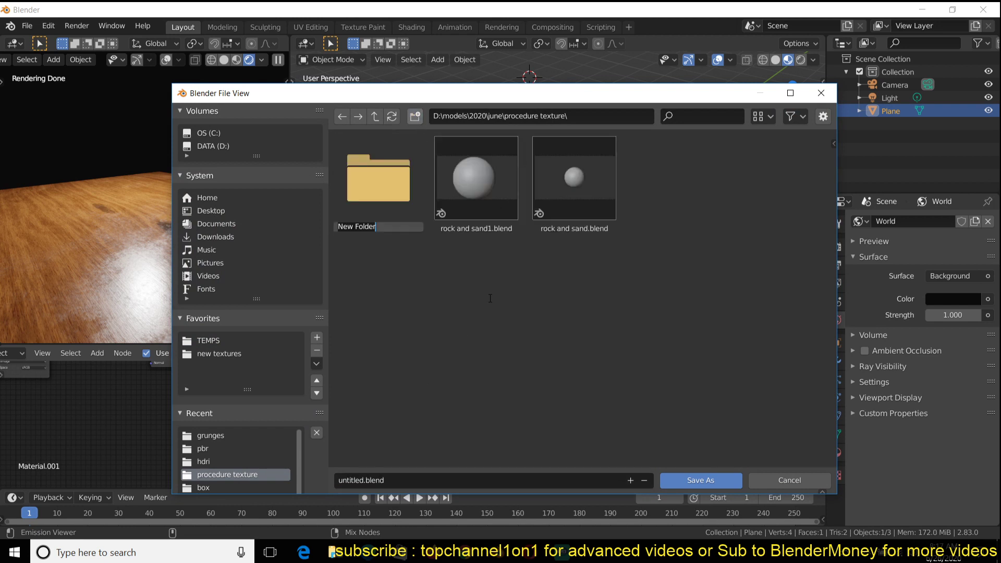
type("g")
key("Return")
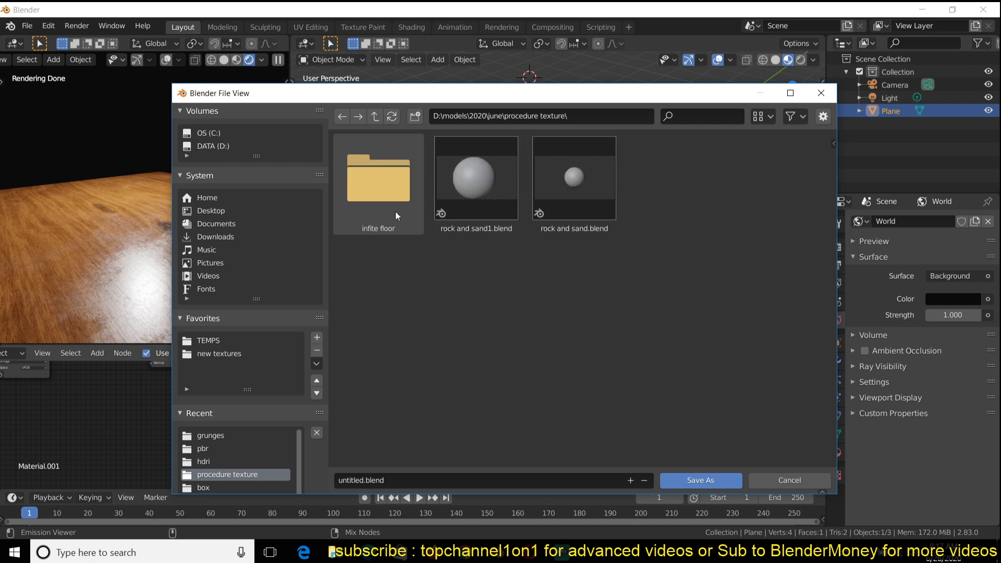
double_click(395, 211)
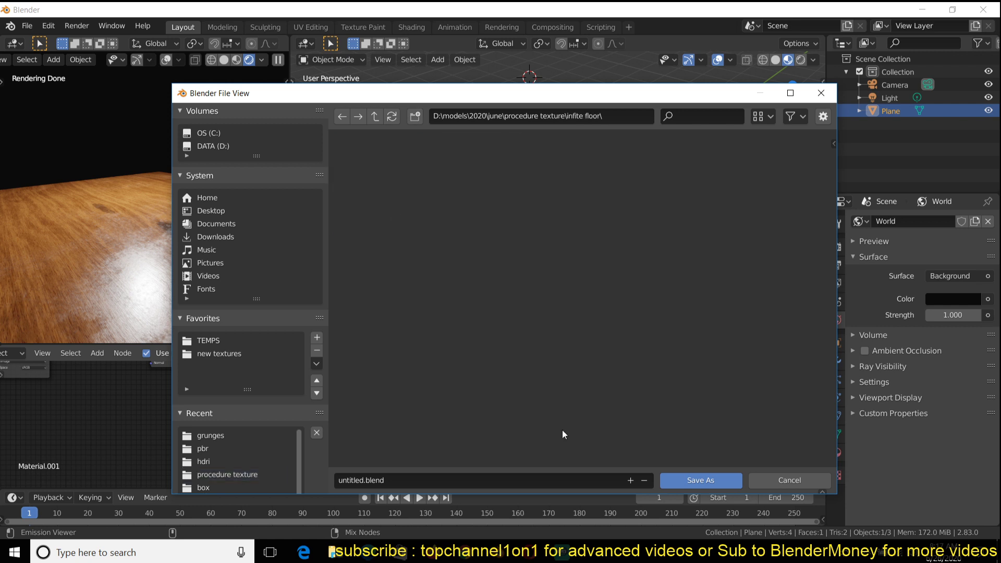
Save the scene there as infinite floor.blend
left_click(573, 480)
type("infinite floor")
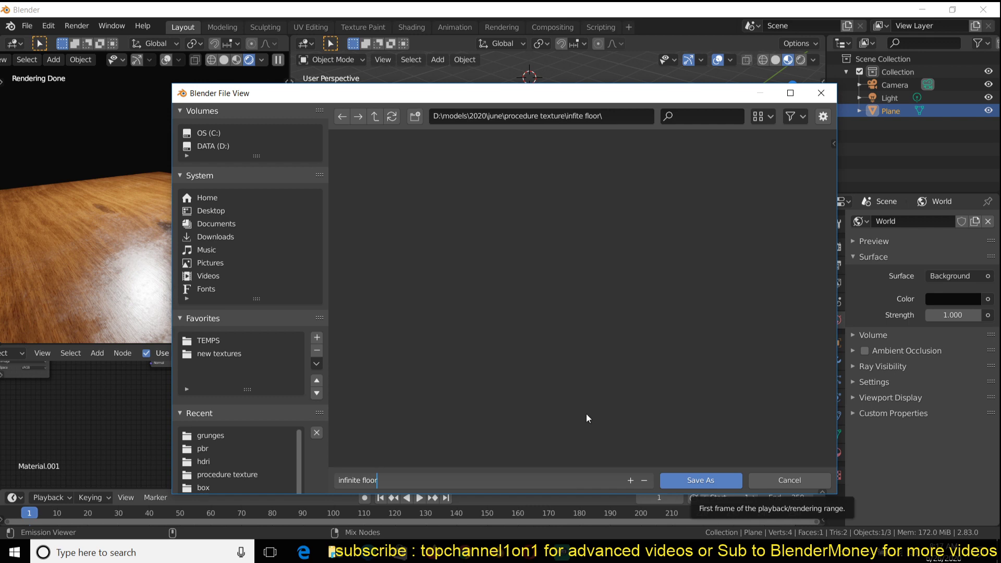
key("Return")
left_click(695, 480)
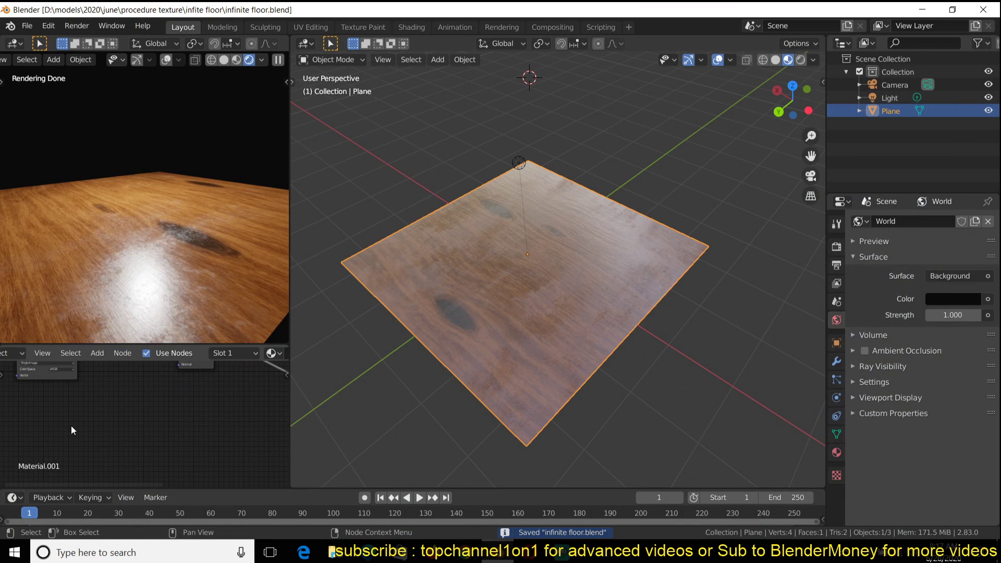
Add a Gradient Texture node and preview its linear white-to-black output on the plane
key("shift+a")
mouse_move(52, 398)
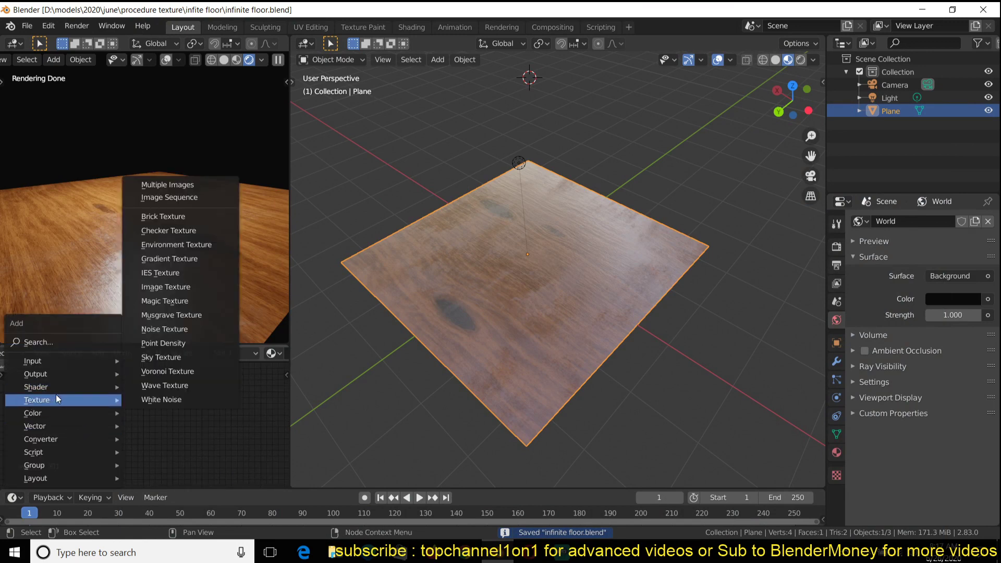
left_click(190, 259)
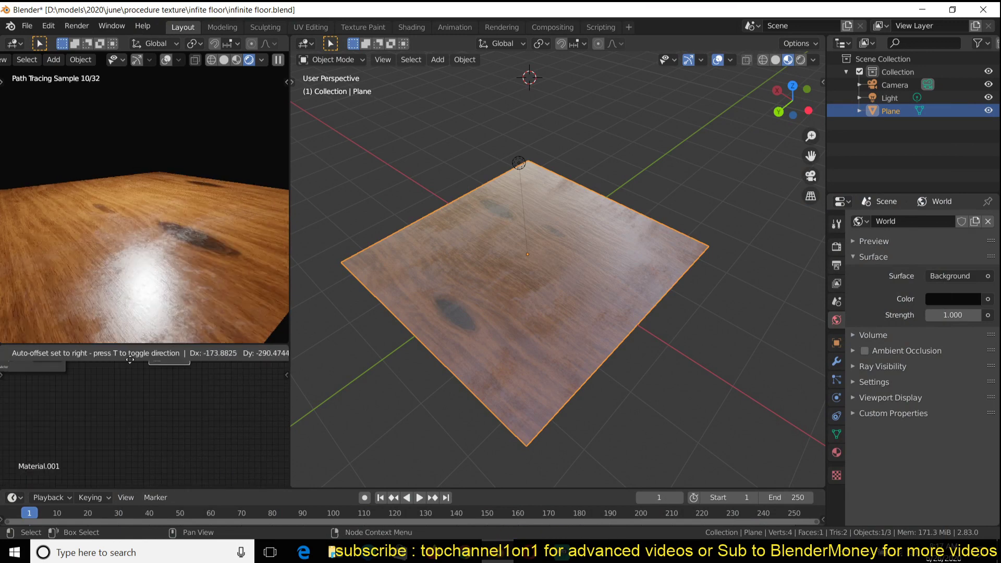
scroll(134, 397, "up", 1)
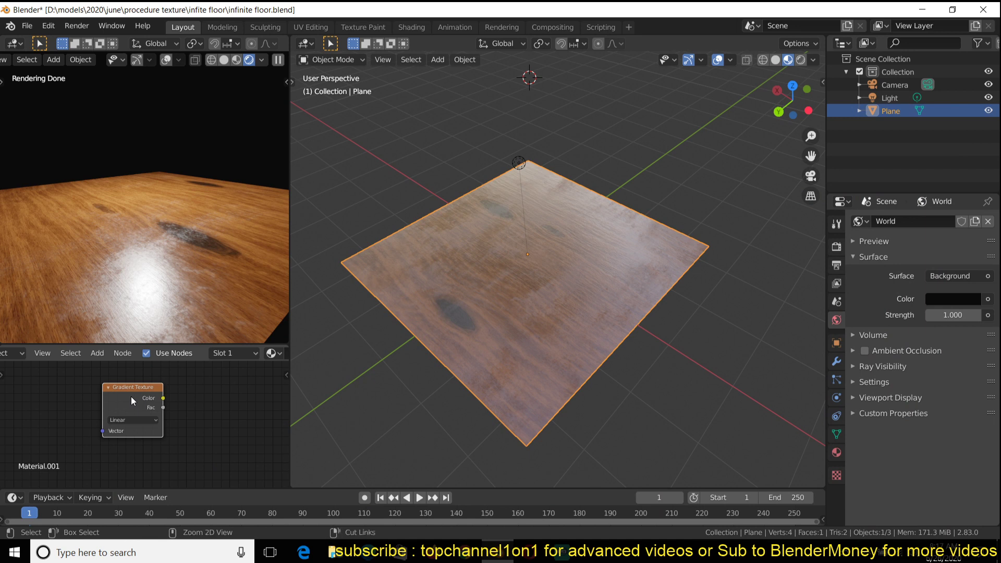
left_click(131, 396, "ctrl+shift")
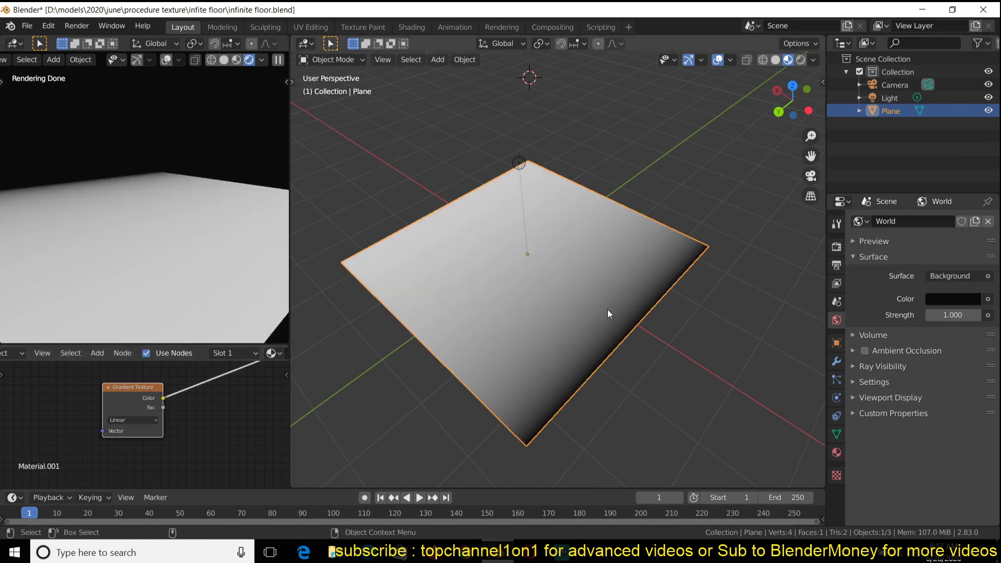
middle_click_drag(172, 407, 204, 421)
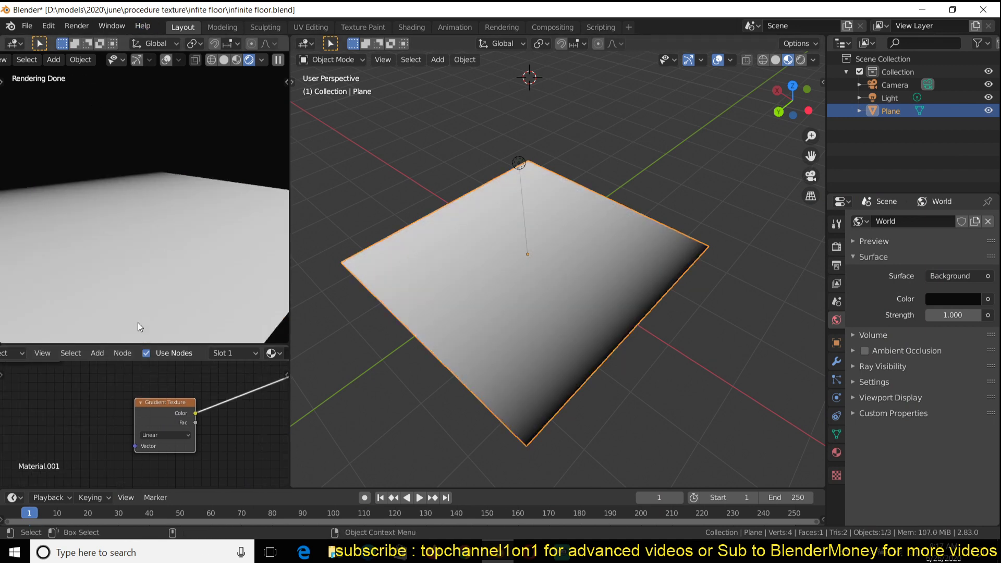
scroll(141, 424, "up", 1)
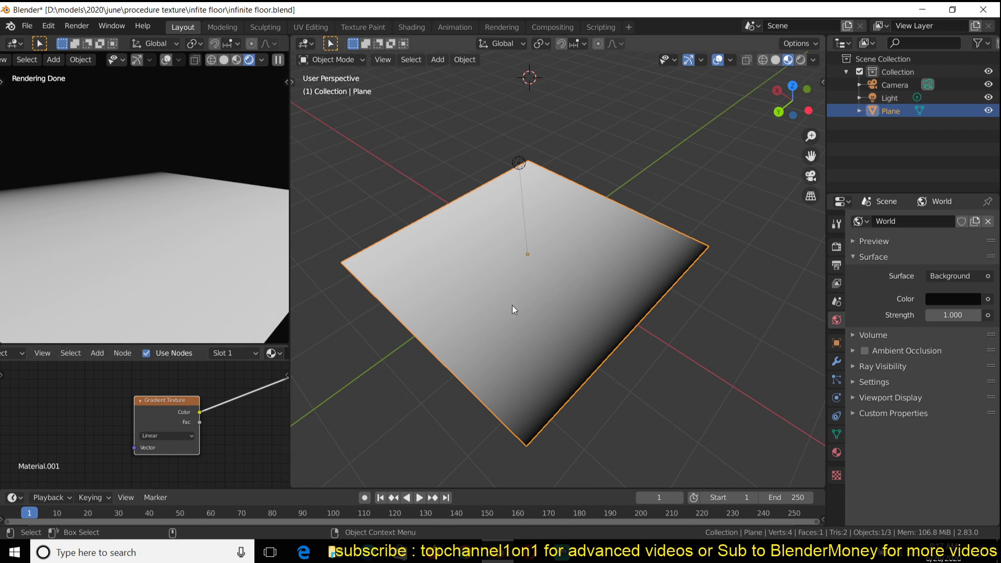
Set the gradient to Spherical and wire it into the Principled BSDF Alpha to mask the wood
left_click(169, 436)
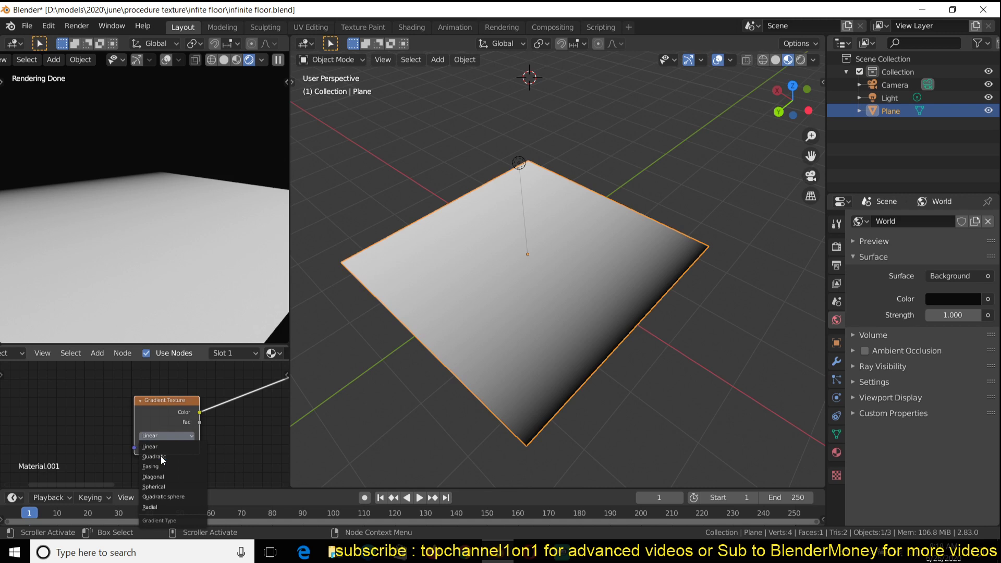
left_click(155, 486)
scroll(418, 302, "down", 2)
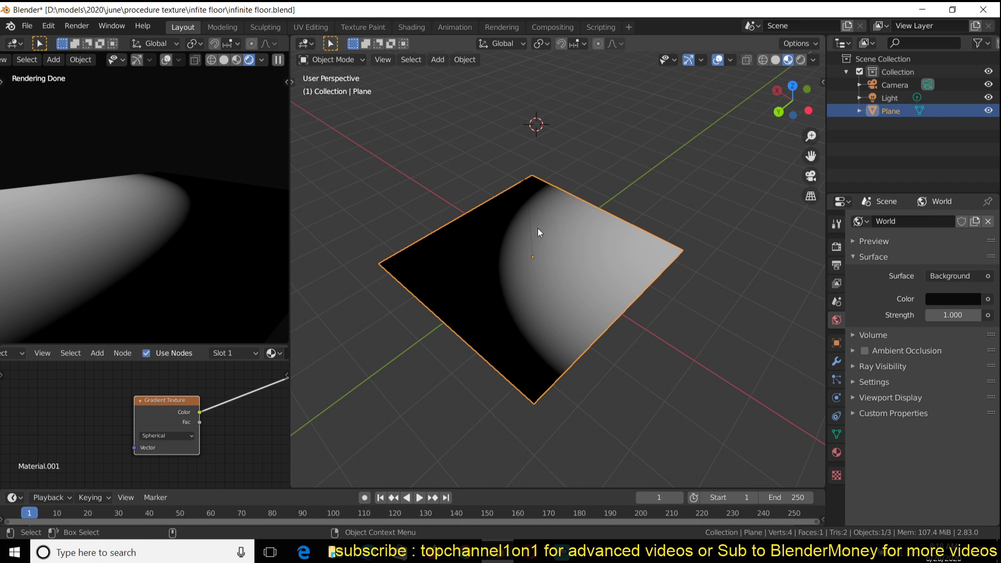
scroll(232, 420, "down", 4)
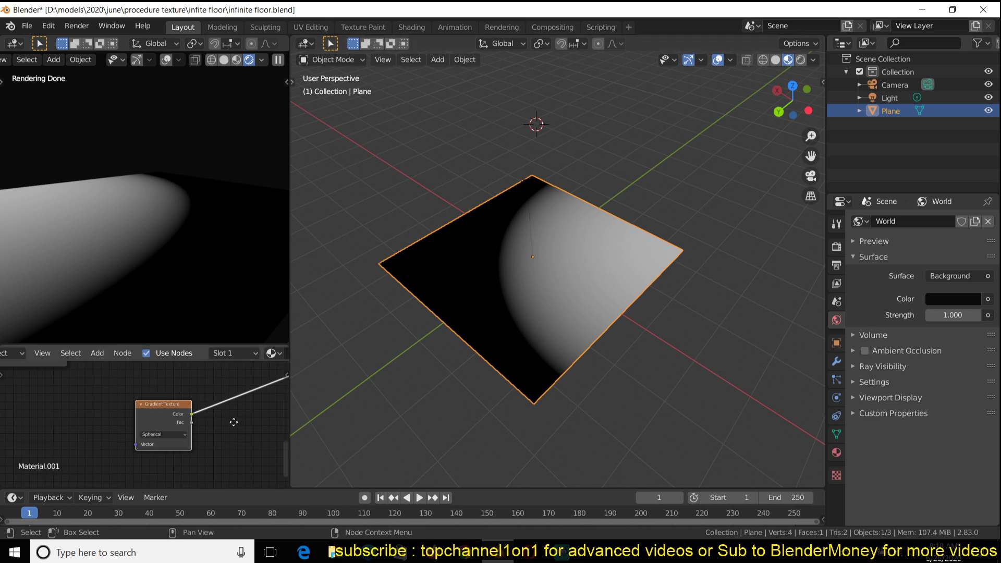
middle_click_drag(233, 421, 125, 428)
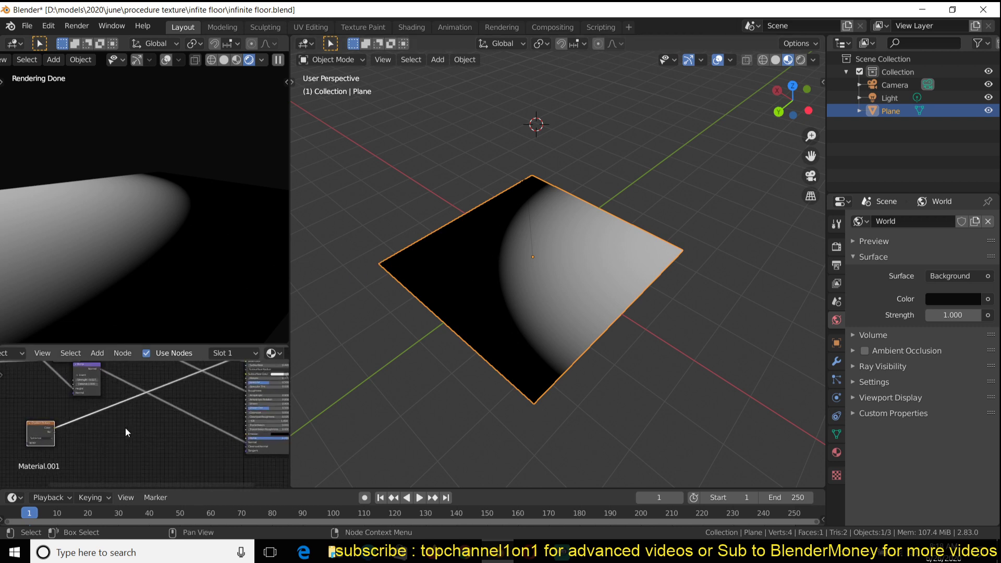
left_click_drag(54, 429, 255, 439)
key("ctrl+z")
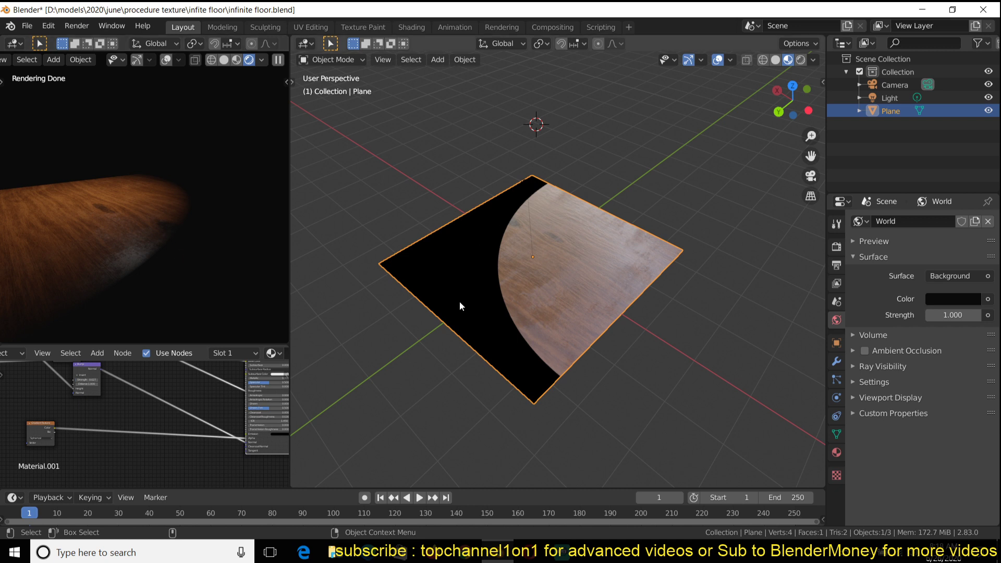
Try Eevee as the render engine and check the material's Blend Mode options without changing them
middle_click_drag(546, 263, 549, 251)
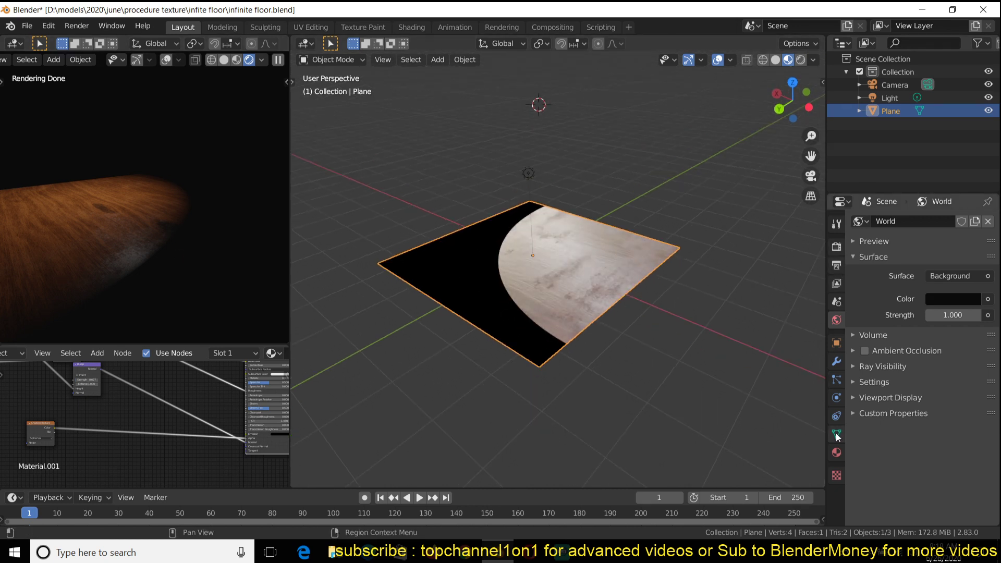
left_click(837, 247)
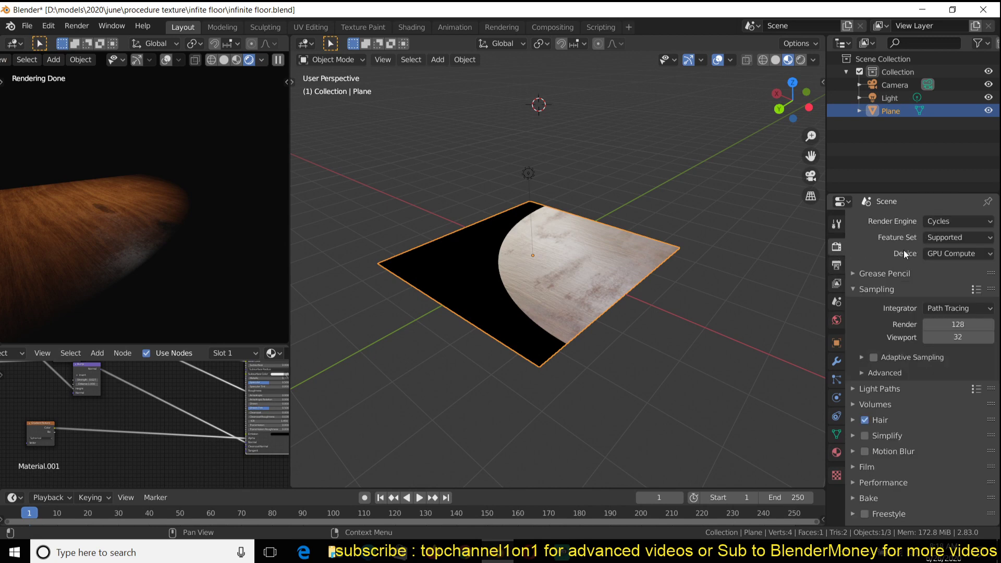
left_click(946, 222)
left_click(933, 236)
left_click(837, 452)
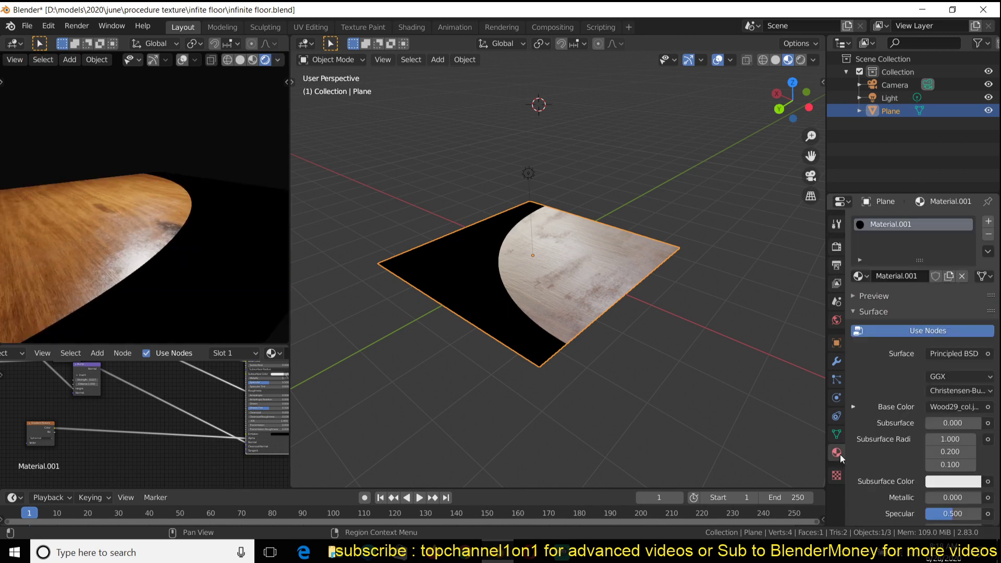
scroll(925, 461, "down", 10)
scroll(925, 474, "down", 4)
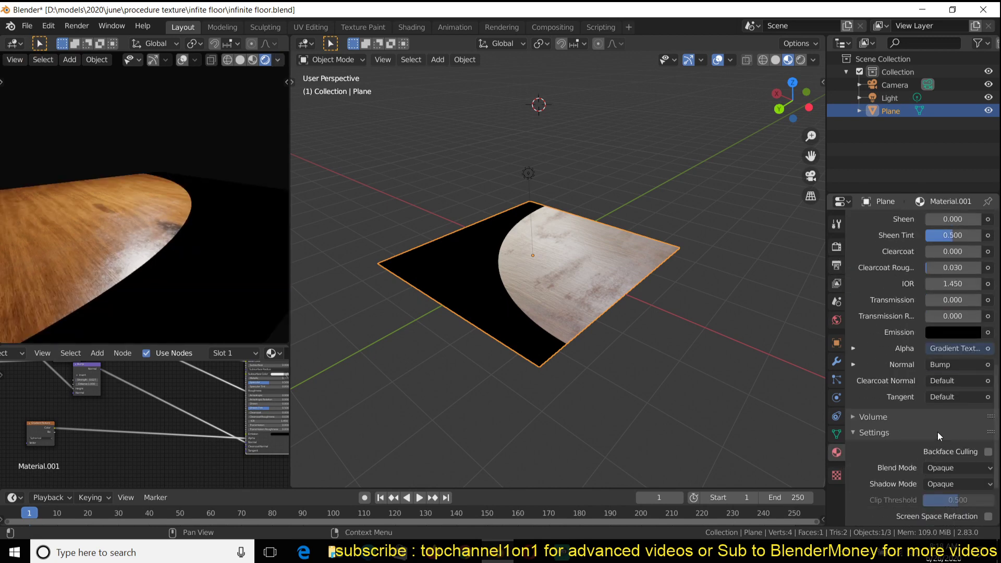
left_click(945, 468)
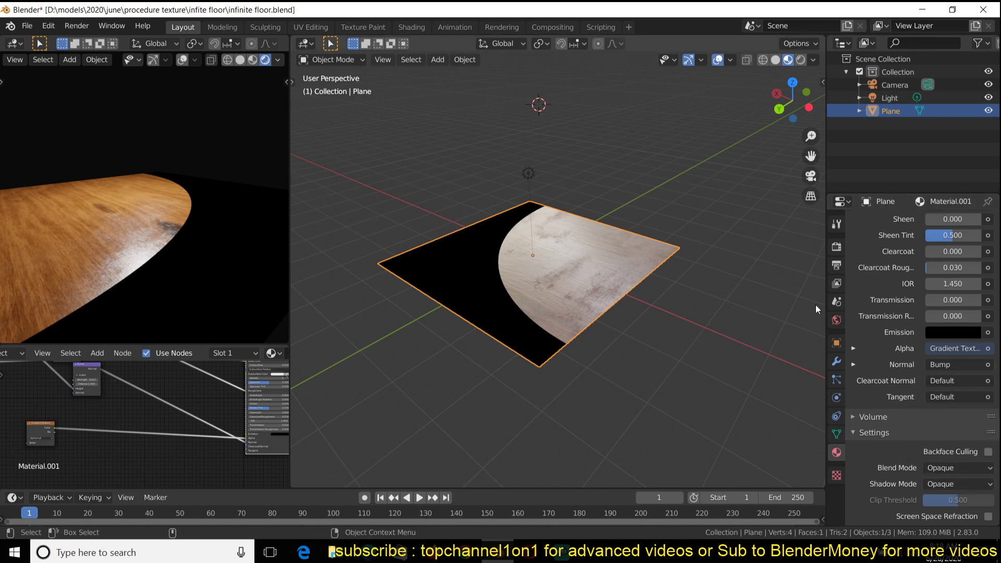
scroll(815, 305, "up", 2)
left_click(836, 246)
Switch the render engine back to Cycles and review the material's Settings section
left_click(952, 224)
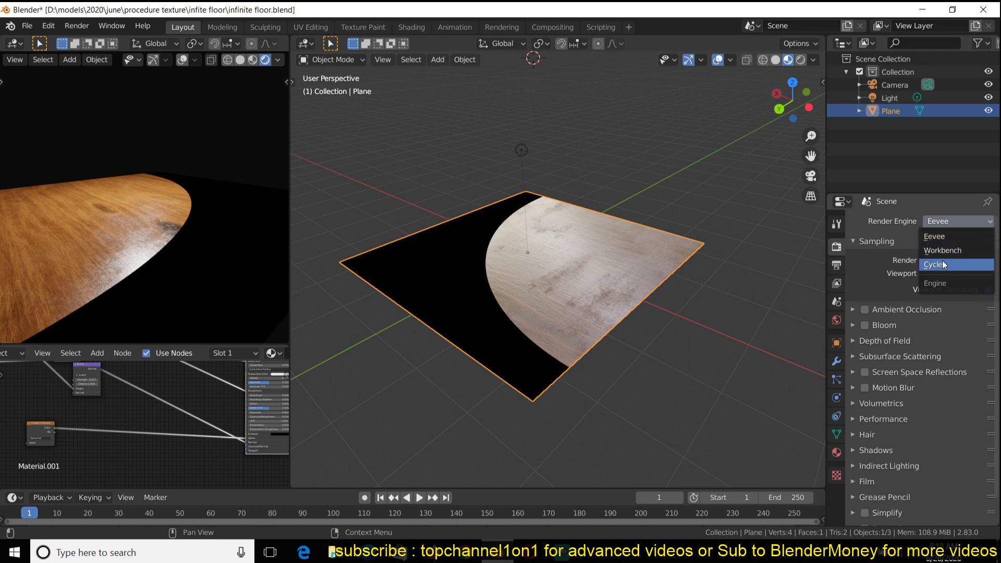
left_click(943, 260)
left_click(836, 453)
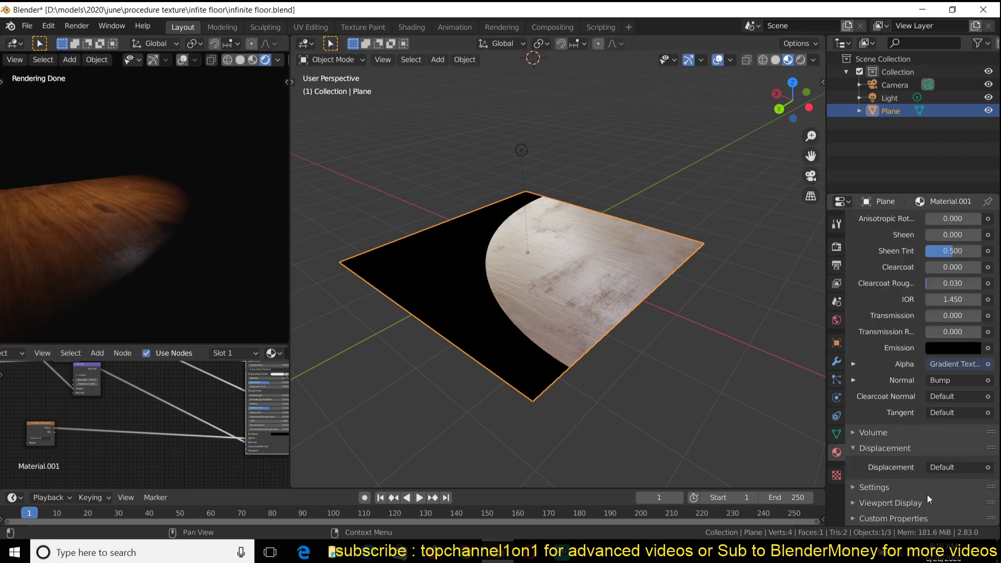
left_click(912, 491)
scroll(907, 495, "down", 5)
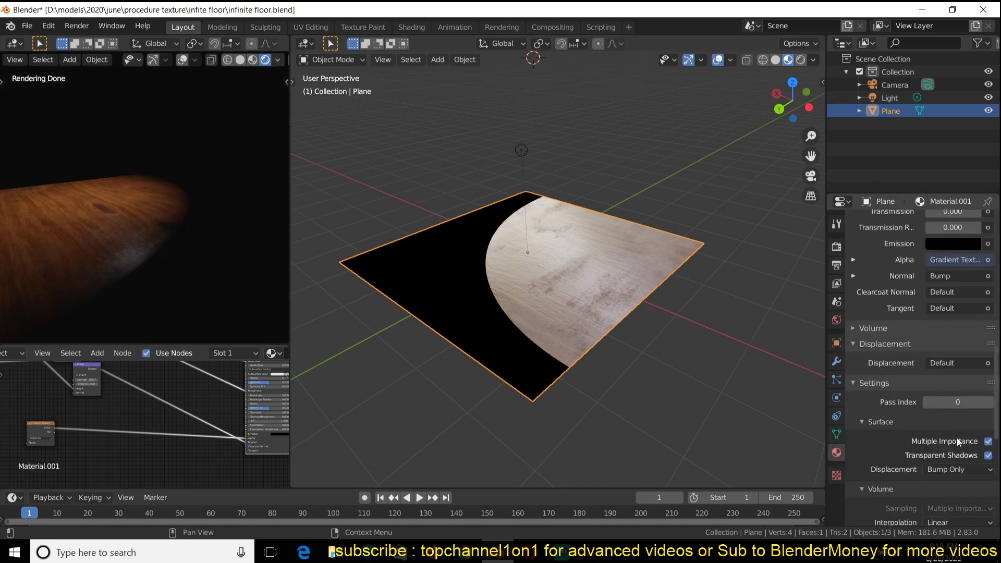
scroll(933, 443, "down", 2)
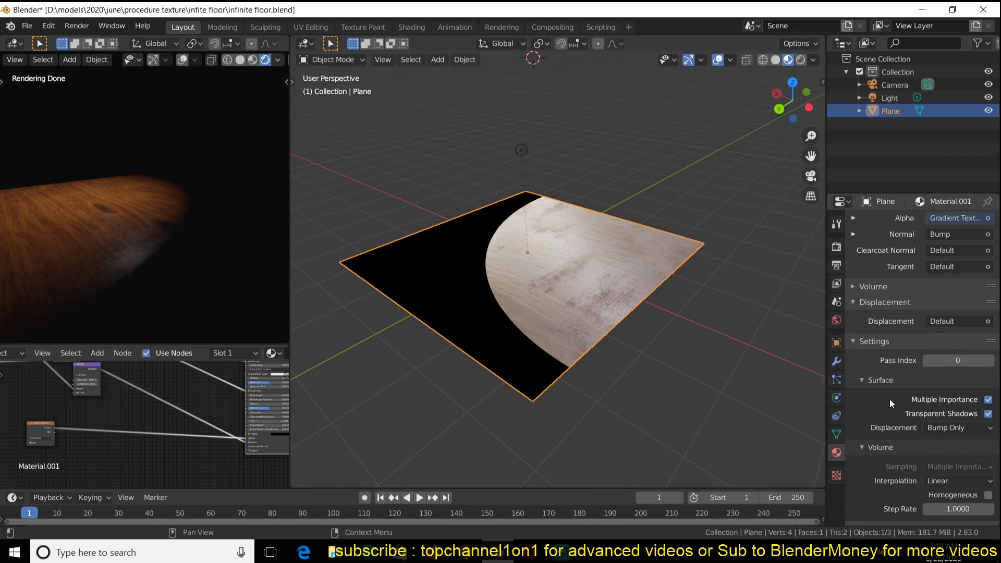
scroll(889, 399, "up", 1)
left_click(838, 246)
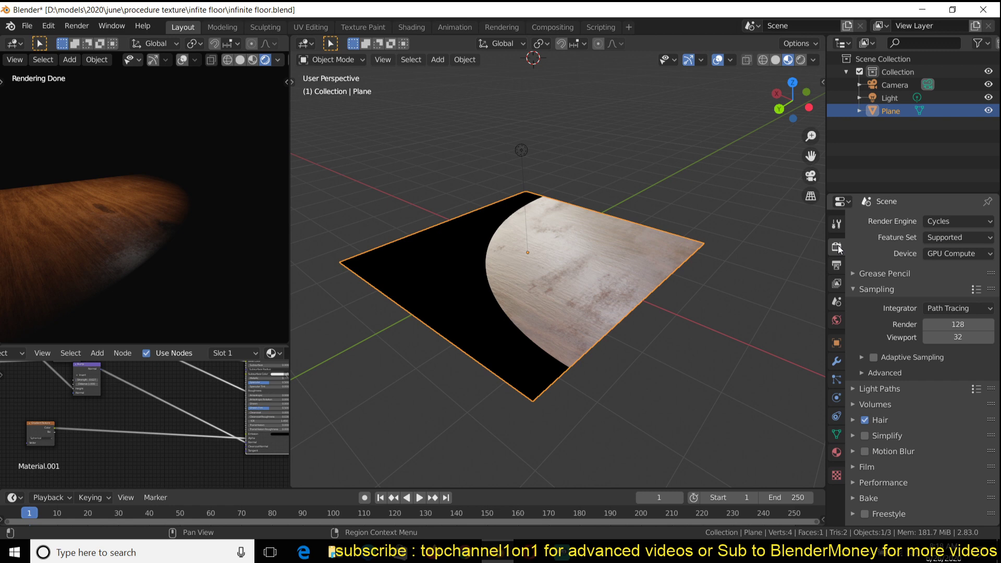
Set the render engine to Eevee, passing briefly through Workbench
left_click(947, 219)
left_click(943, 250)
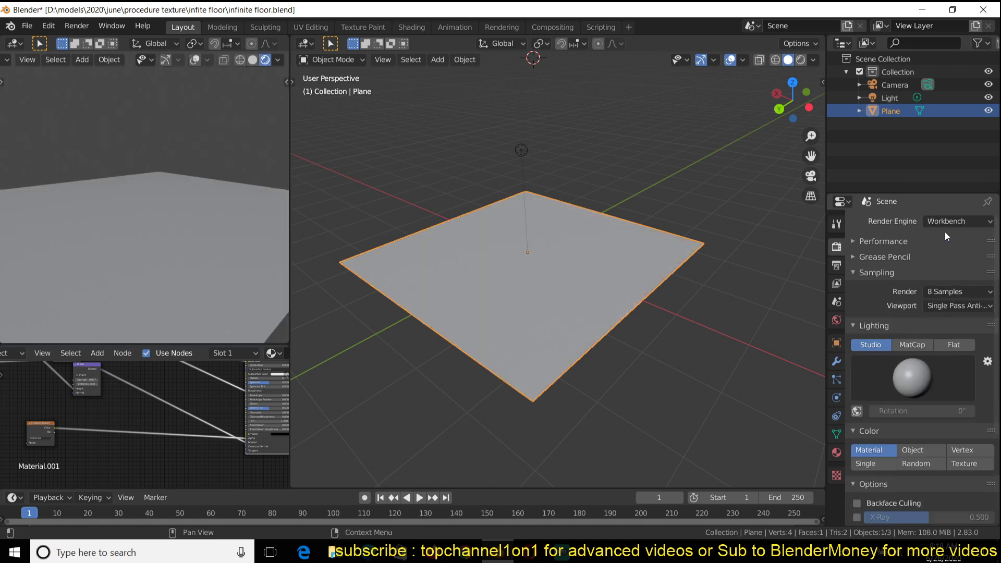
left_click(945, 221)
left_click(940, 233)
Set the wood material's Blend Mode to Alpha Blend and Shadow Mode to None
left_click(840, 450)
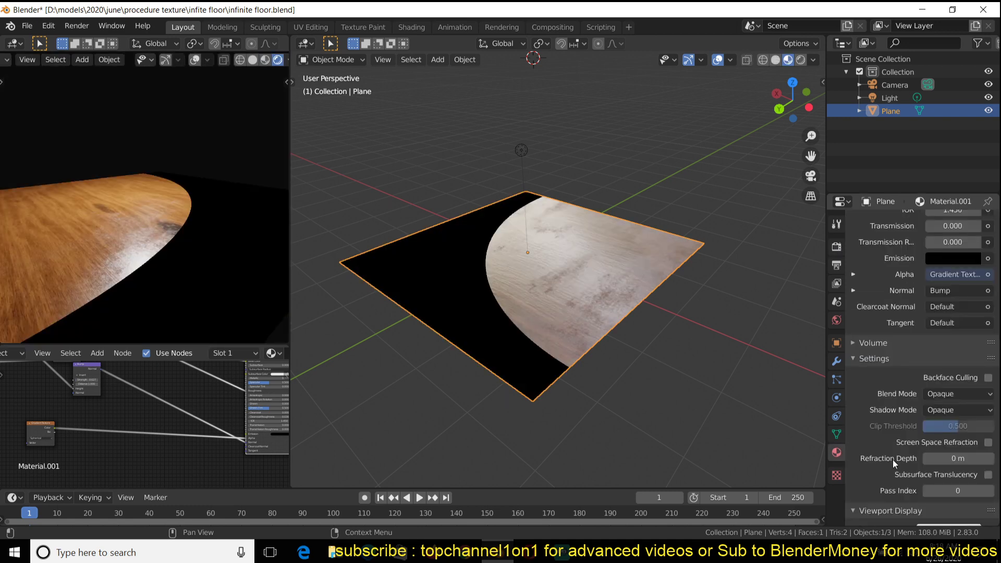
scroll(893, 462, "down", 5)
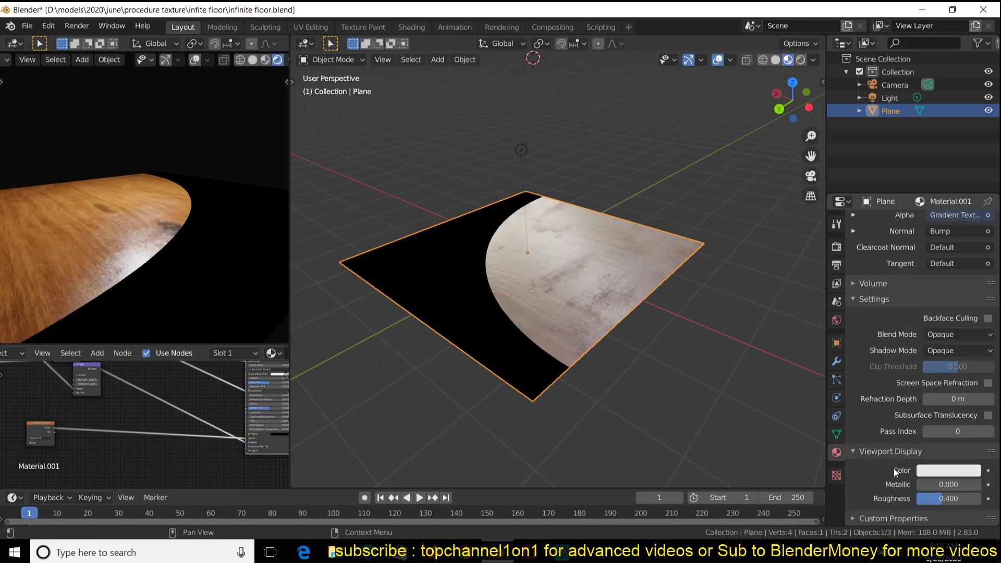
left_click(971, 337)
left_click(927, 389)
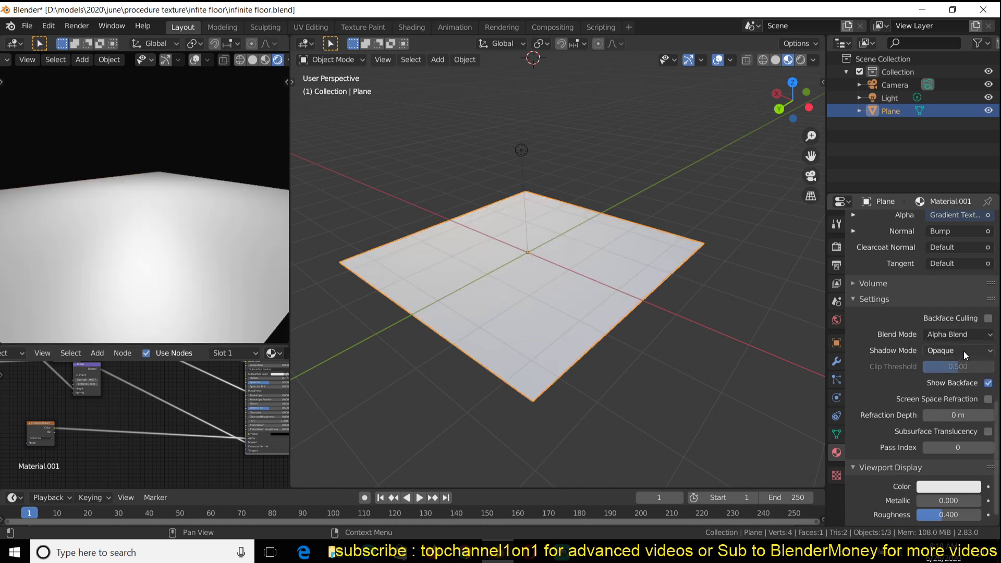
left_click(943, 351)
left_click(936, 368)
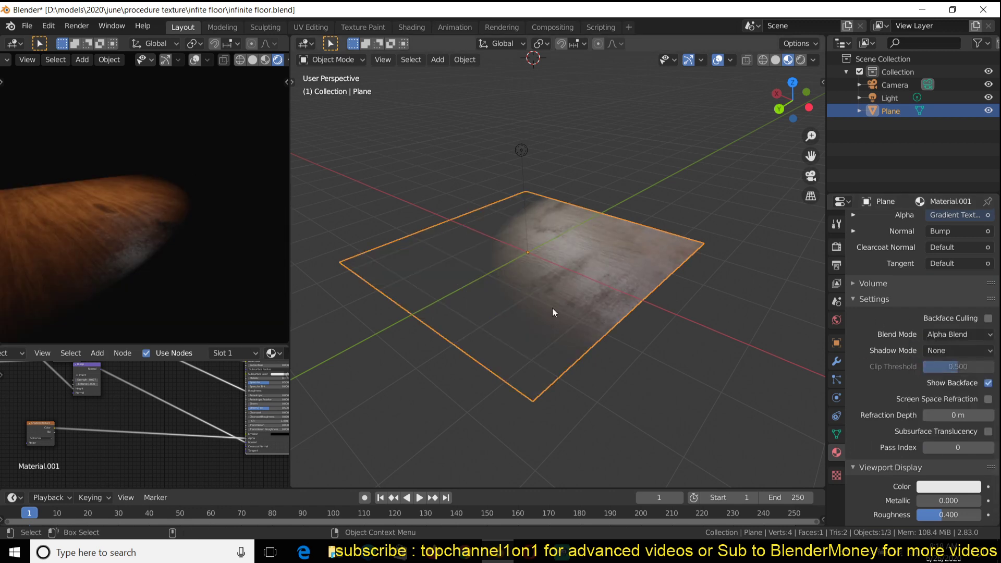
Raise the plane along Z, adjust its position, and reselect it
left_click(625, 331)
left_click(619, 317)
key("g")
key("z")
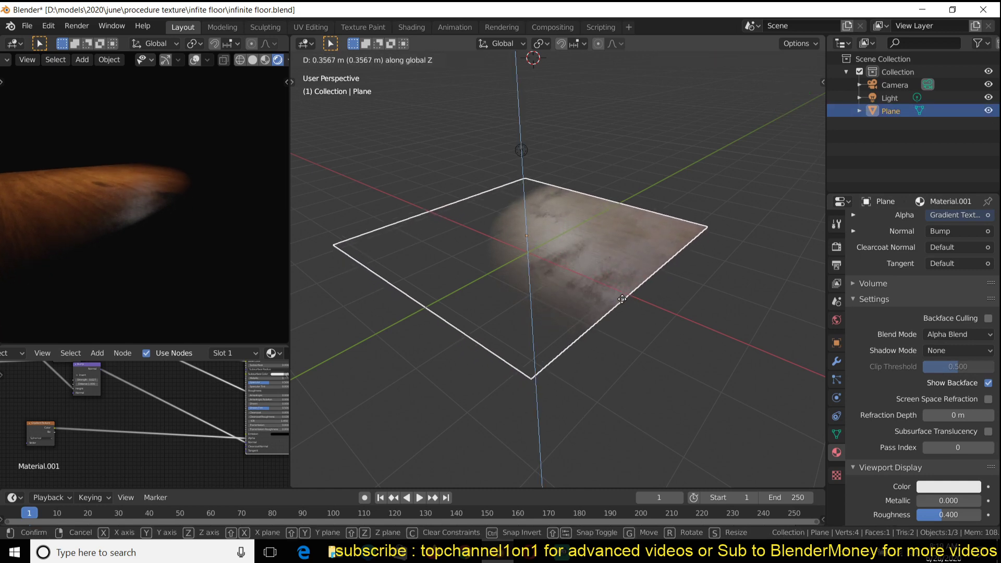
left_click(623, 272)
middle_click_drag(624, 262, 602, 254)
key("g")
left_click(599, 229)
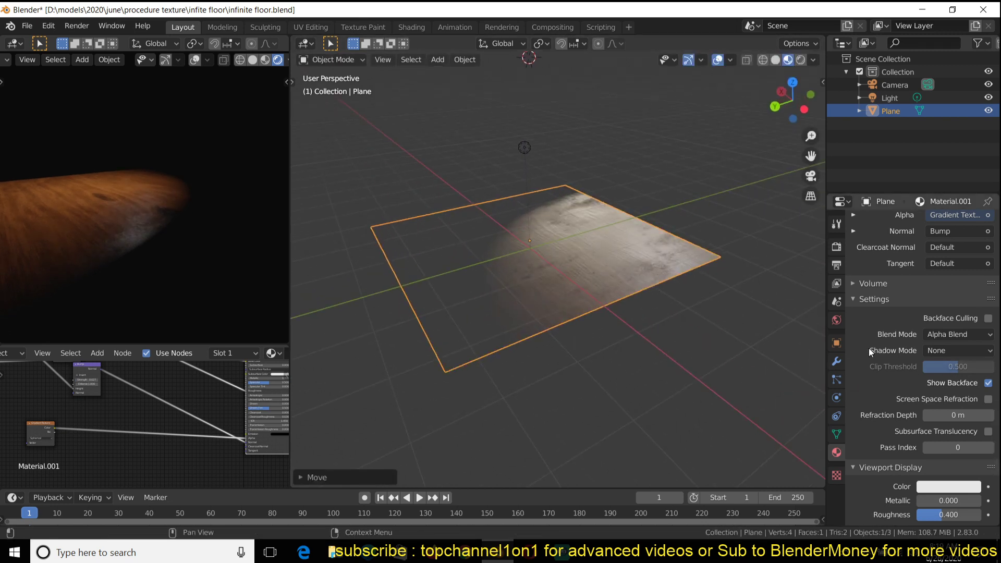
scroll(866, 428, "down", 1)
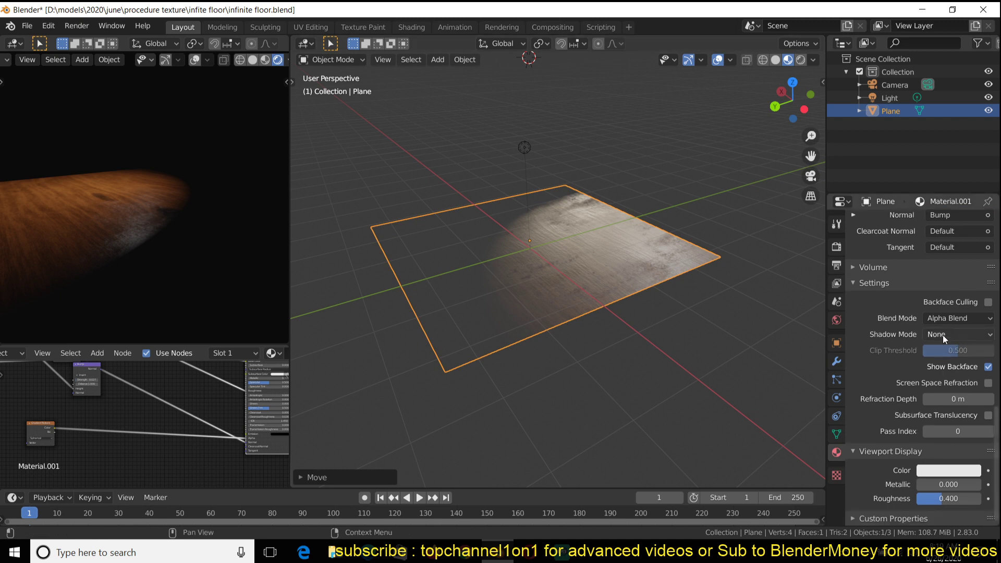
left_click(692, 306)
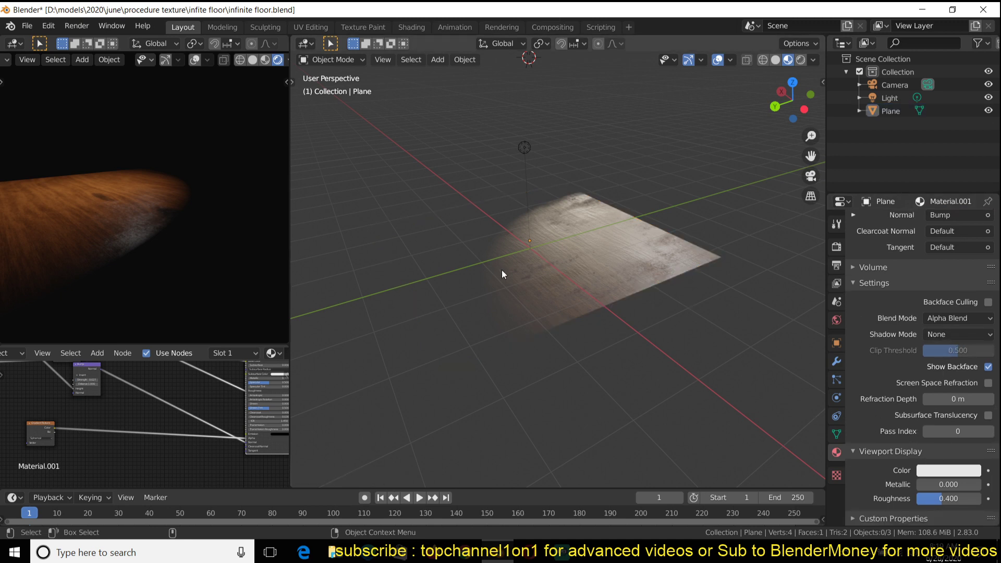
left_click(588, 305)
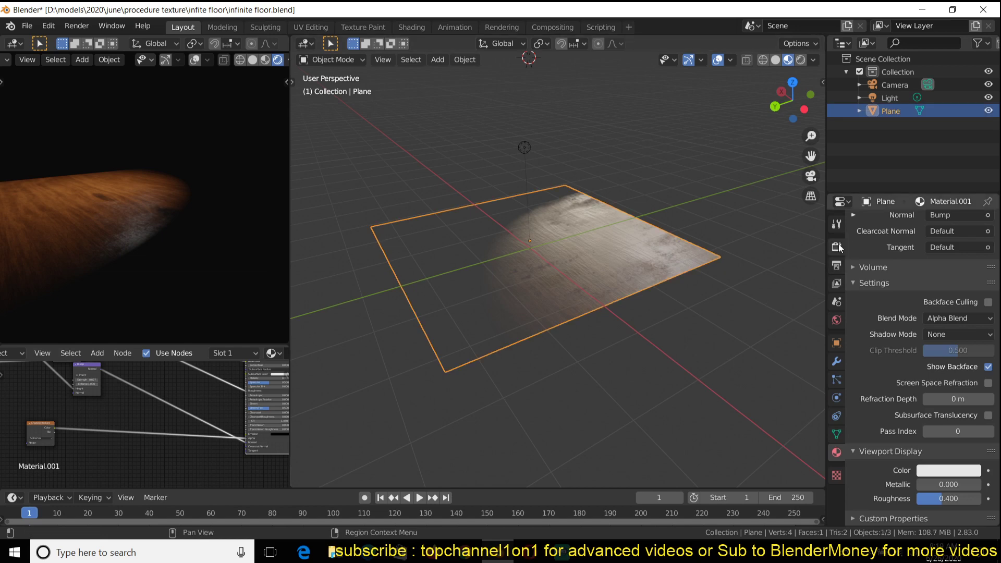
Set the render engine back to Cycles
left_click(837, 246)
left_click(948, 221)
left_click(941, 265)
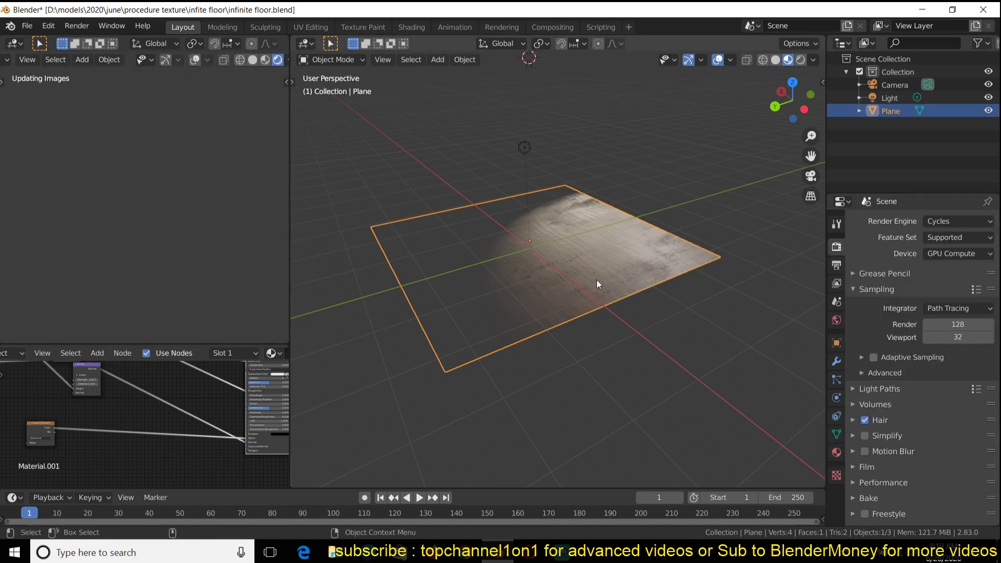
Orbit around the plane and bring the Gradient Texture node into view
middle_click_drag(634, 371, 694, 314)
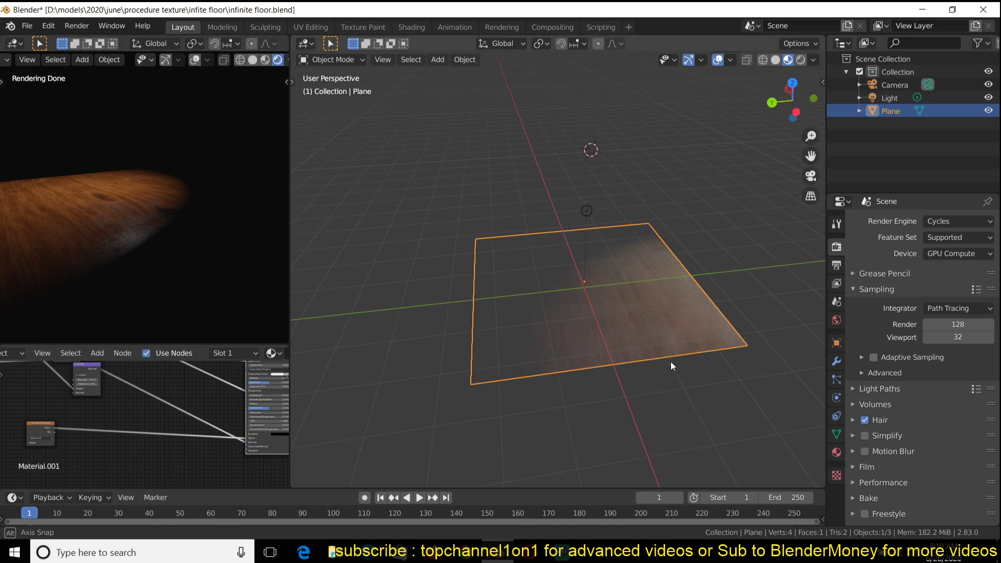
middle_click_drag(670, 361, 655, 352)
middle_click_drag(49, 404, 193, 383)
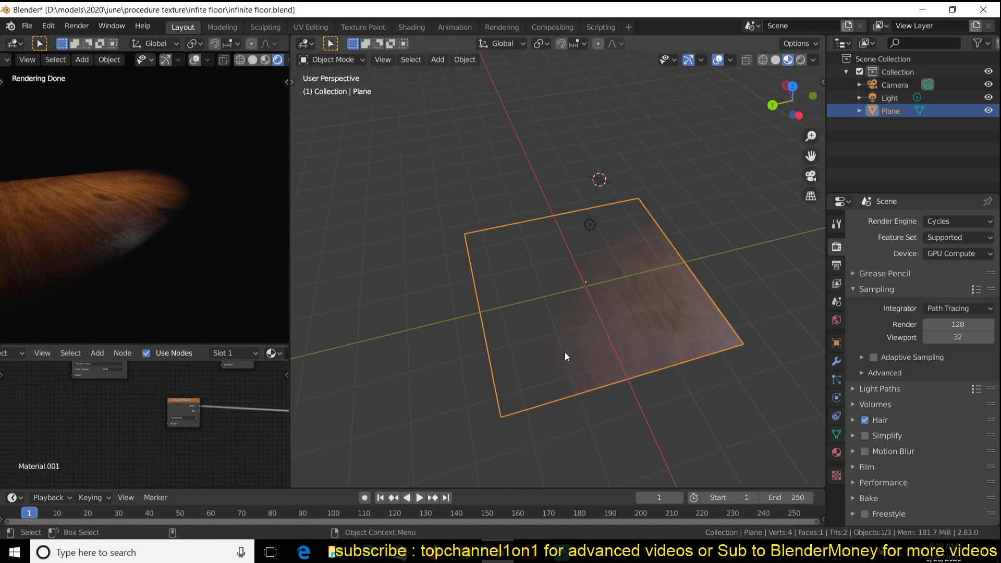
scroll(565, 352, "up", 2)
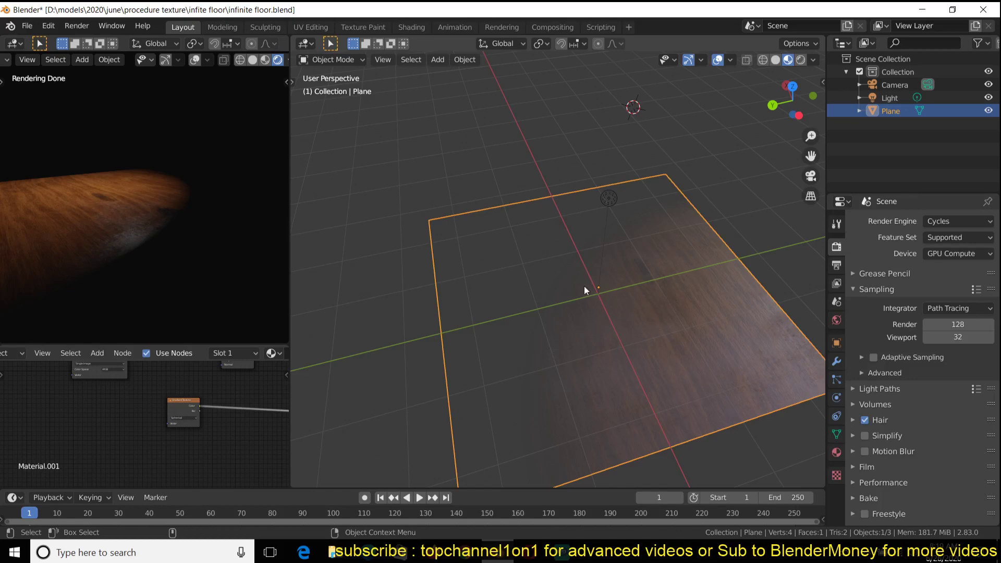
In UV Editing, show Material Preview shading and move the UV island back over the grid
left_click(311, 27)
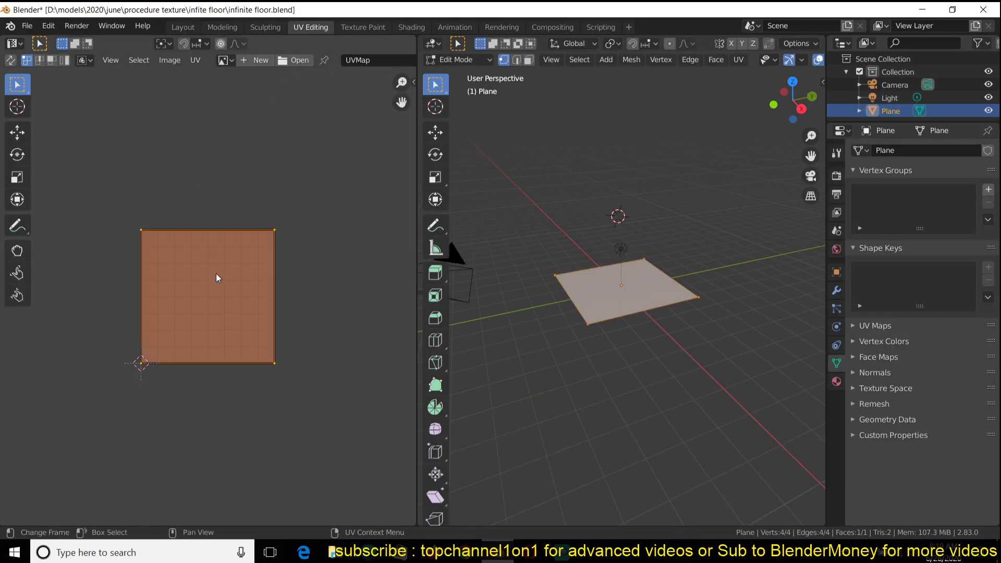
scroll(766, 60, "down", 4)
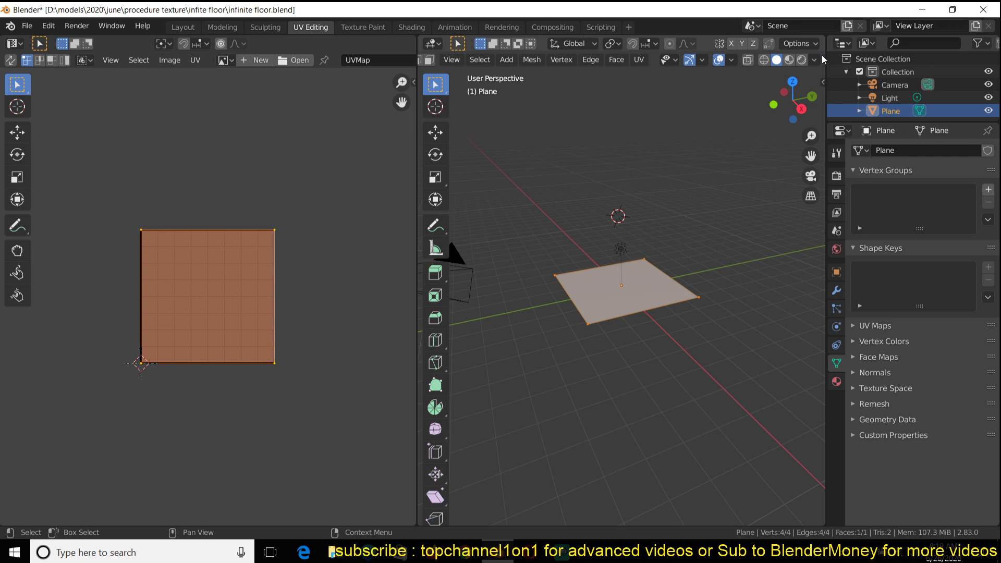
left_click(788, 59)
middle_click_drag(709, 224, 720, 275)
scroll(711, 275, "up", 2)
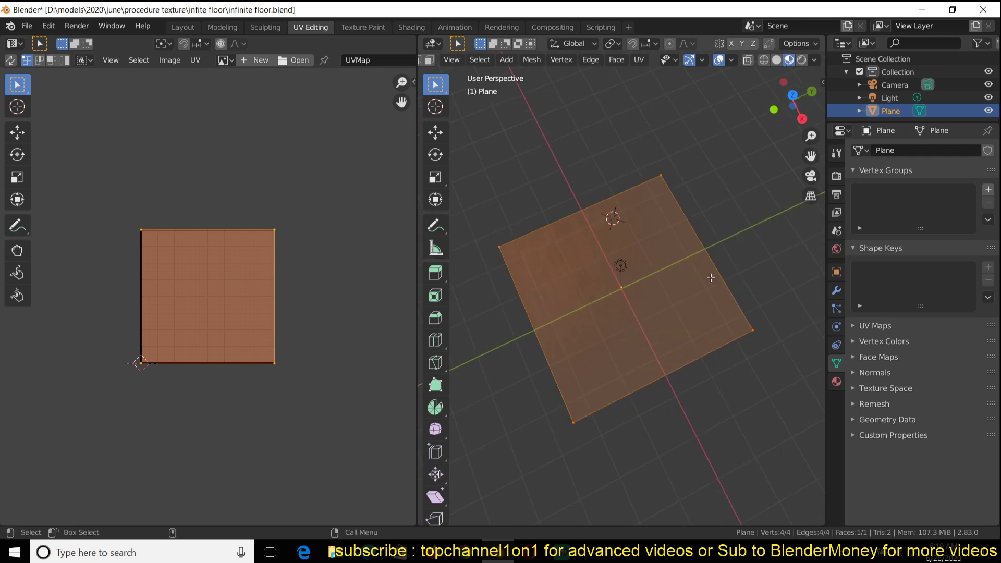
key("g")
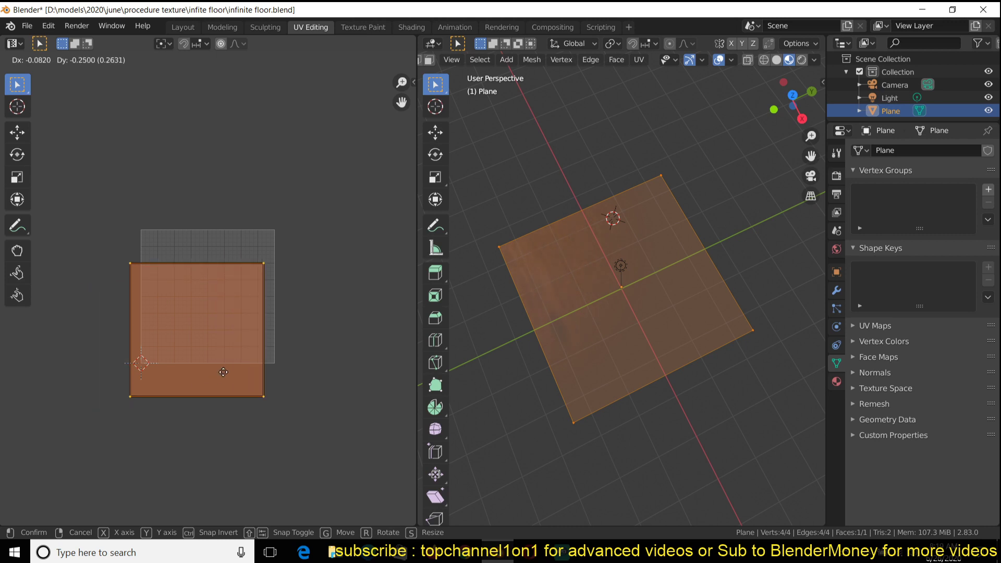
left_click(233, 338)
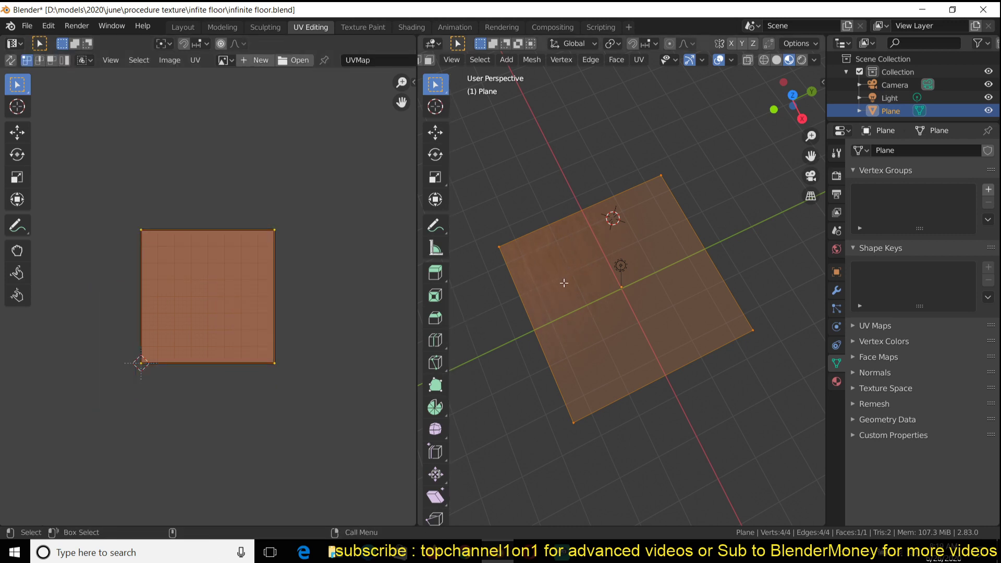
In Layout, add Texture Coordinate and Mapping nodes to the gradient and link UV into Mapping
left_click(189, 28)
scroll(195, 400, "up", 3)
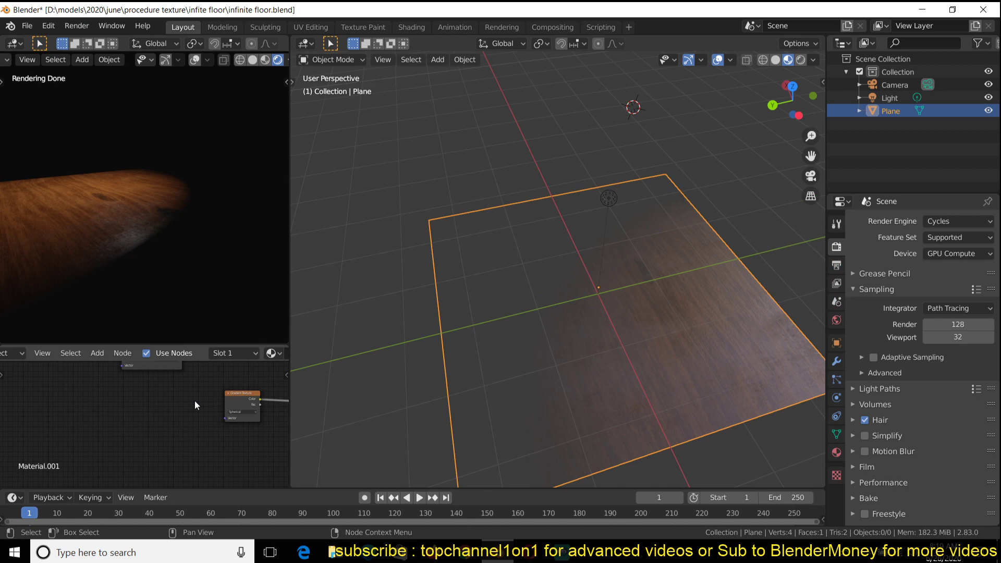
key("ctrl+t")
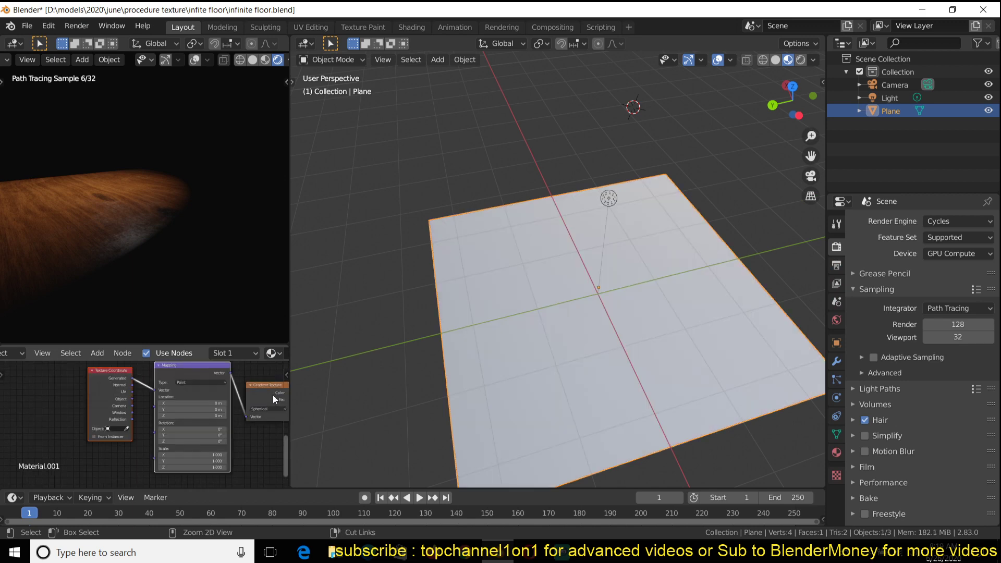
scroll(79, 435, "up", 2)
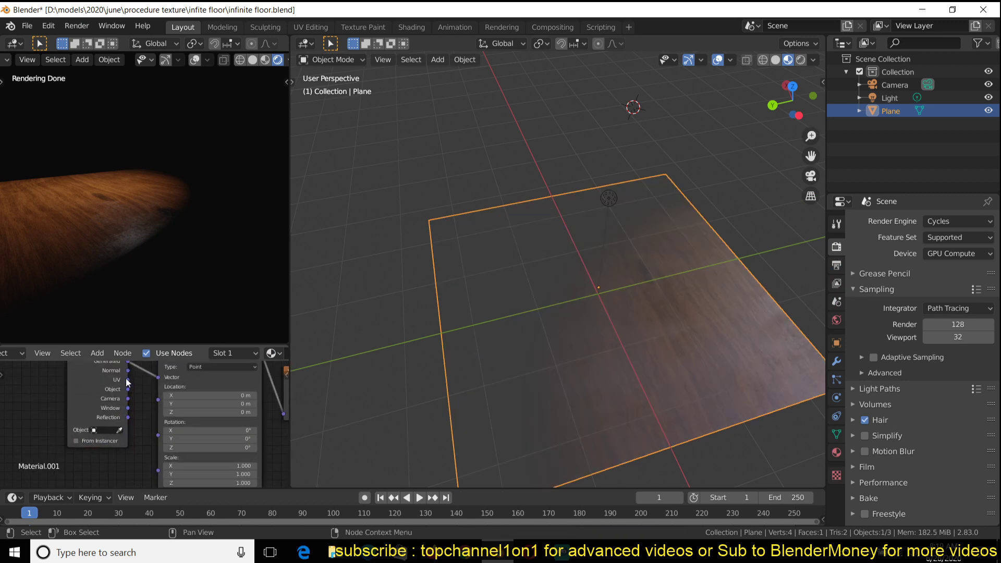
scroll(111, 397, "down", 3)
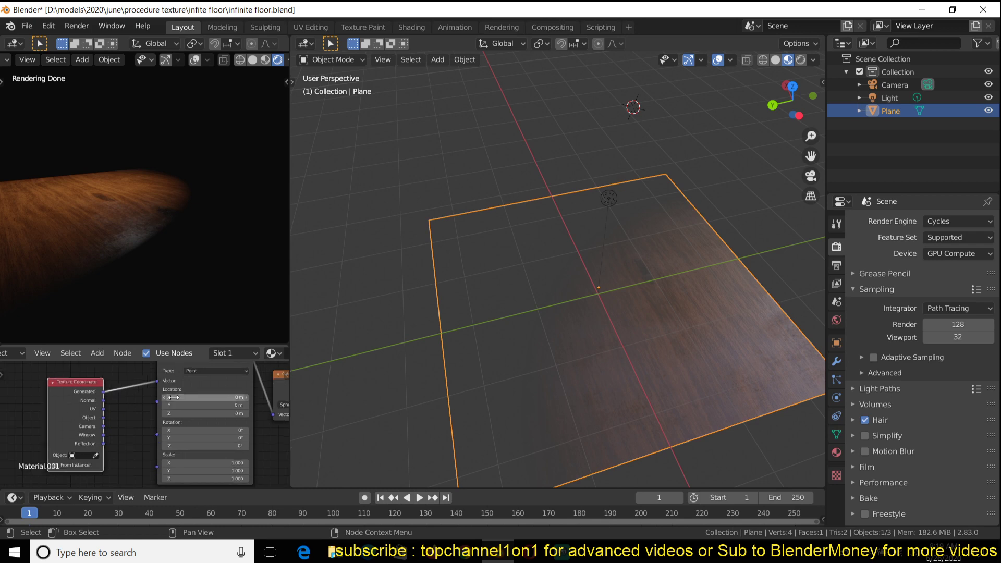
scroll(140, 393, "up", 1)
left_click_drag(104, 408, 158, 382)
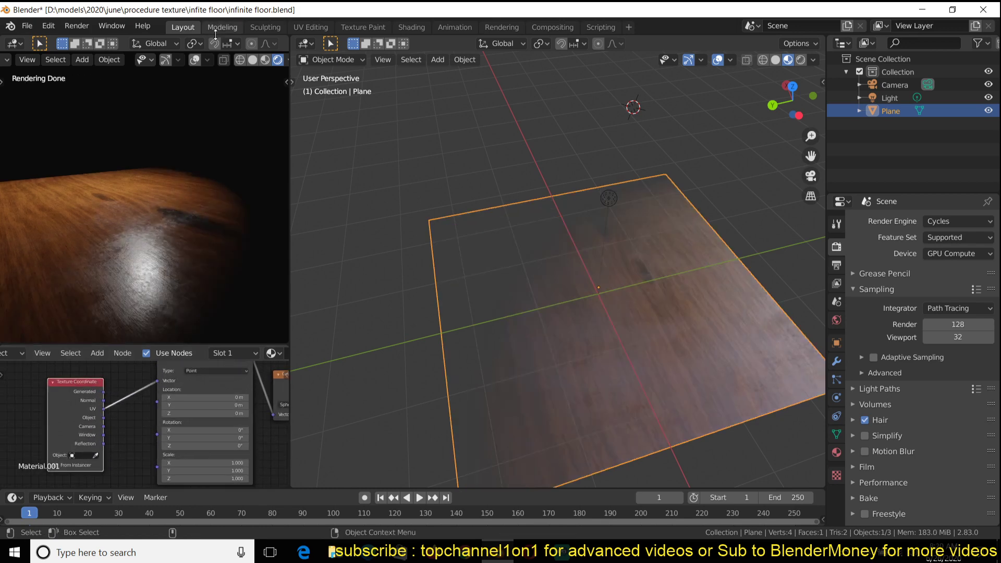
left_click(303, 27)
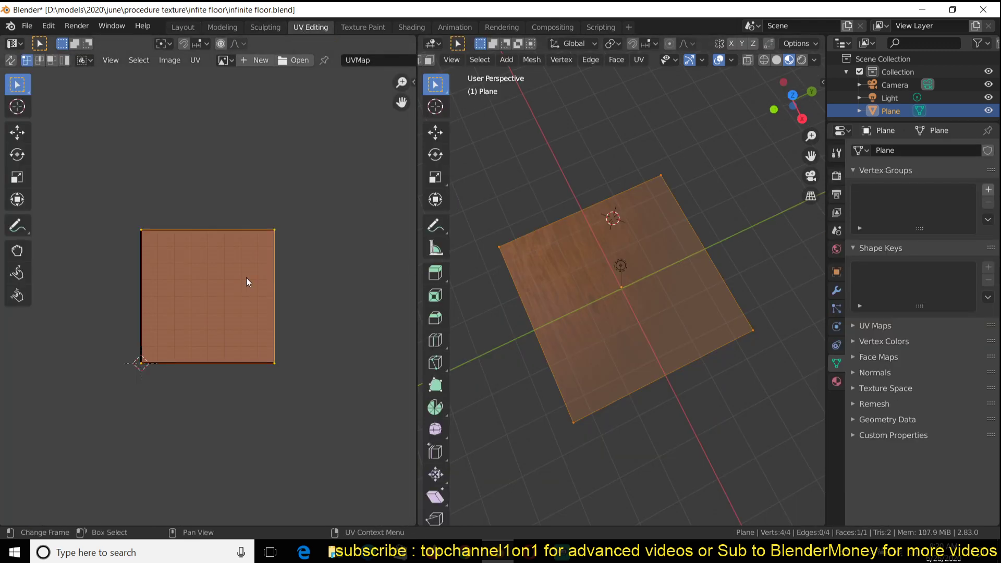
key("g")
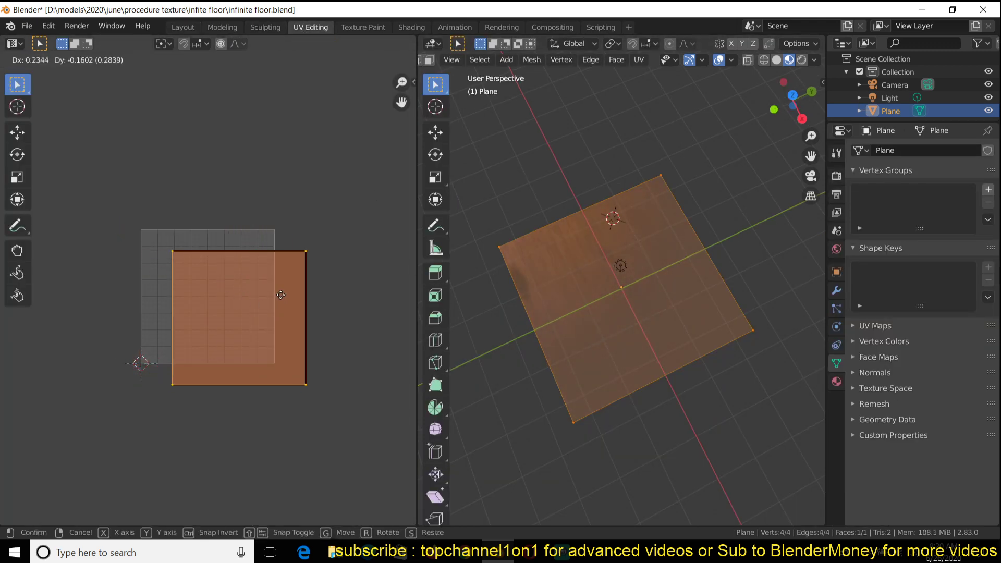
right_click(274, 264)
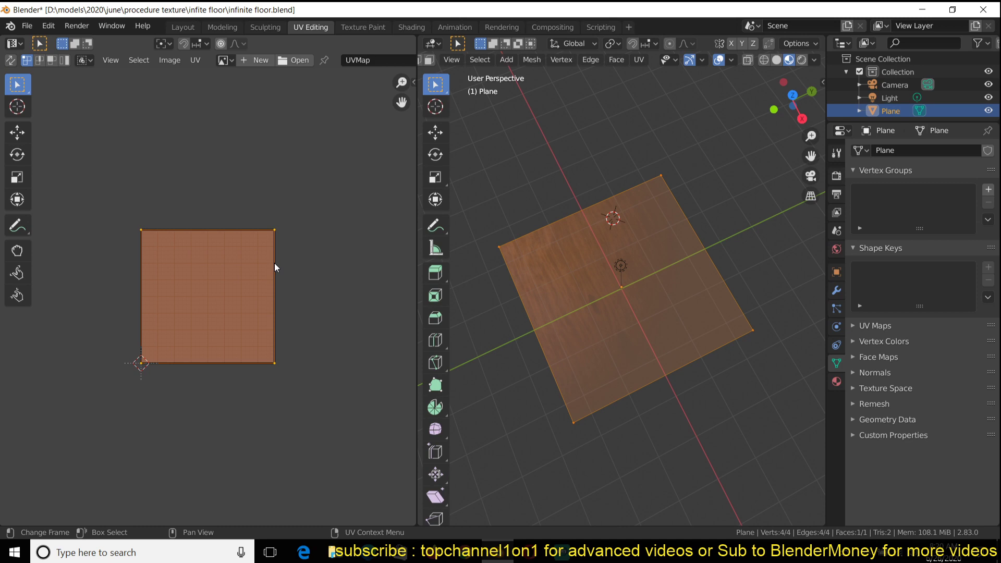
left_click(181, 25)
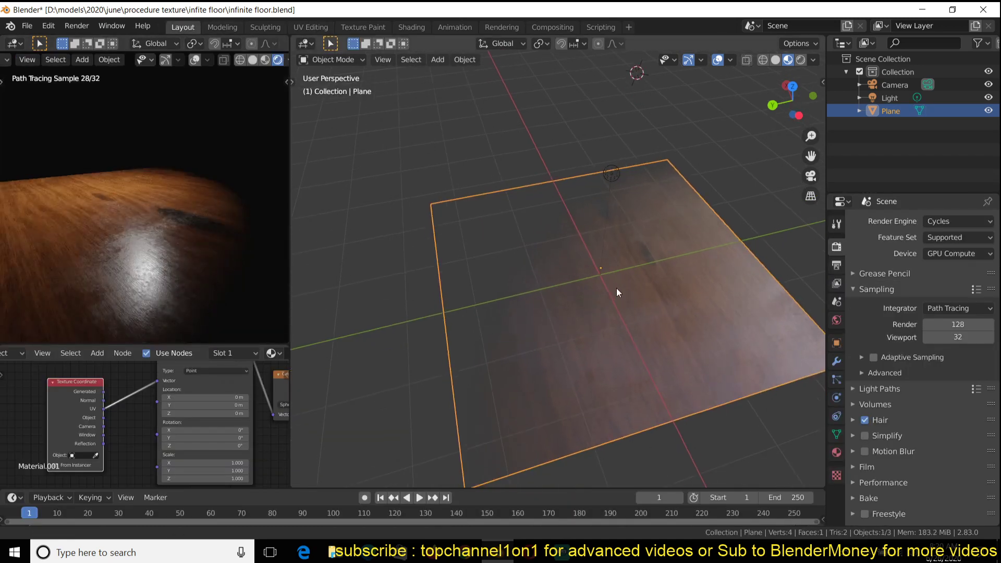
middle_click_drag(616, 288, 640, 302)
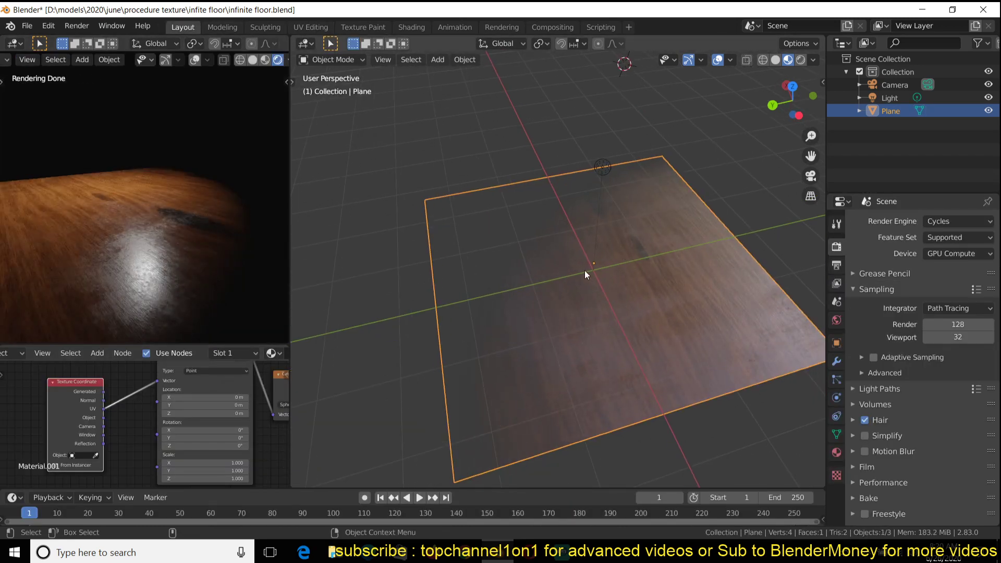
left_click(310, 27)
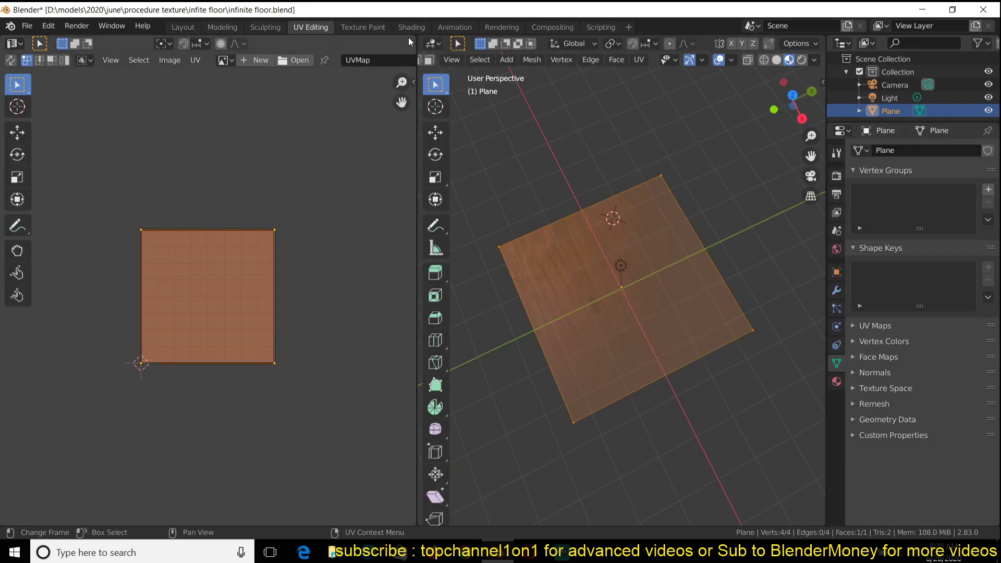
left_click(183, 27)
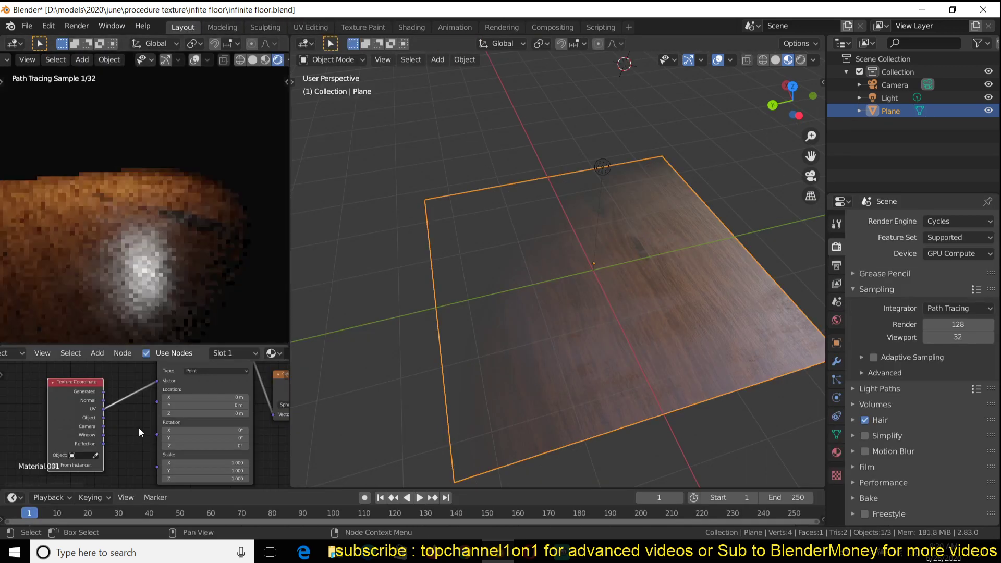
Feed Object coordinates instead of UV into the Mapping node and orbit to inspect the round fade
middle_click_drag(151, 387, 108, 417)
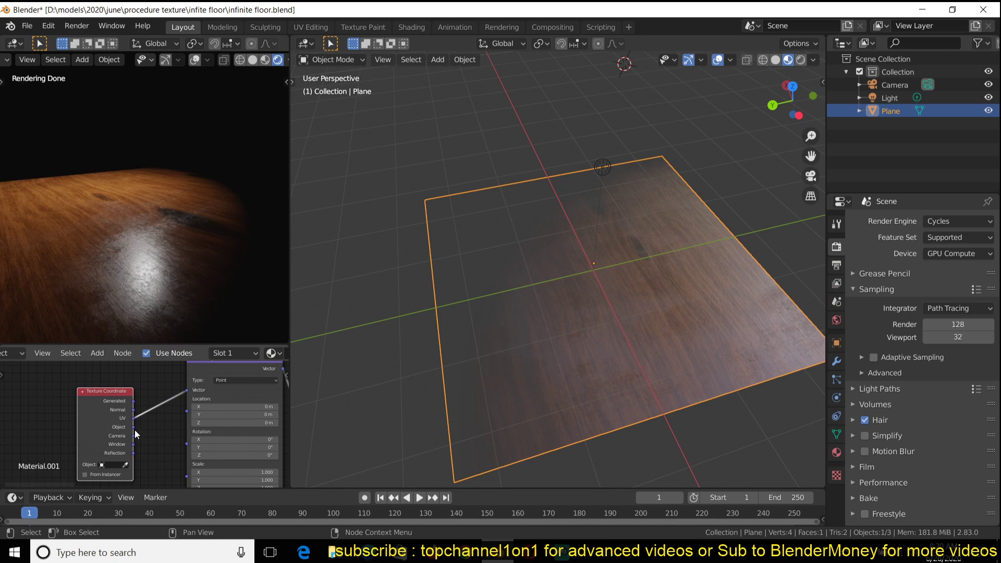
left_click_drag(134, 427, 187, 390)
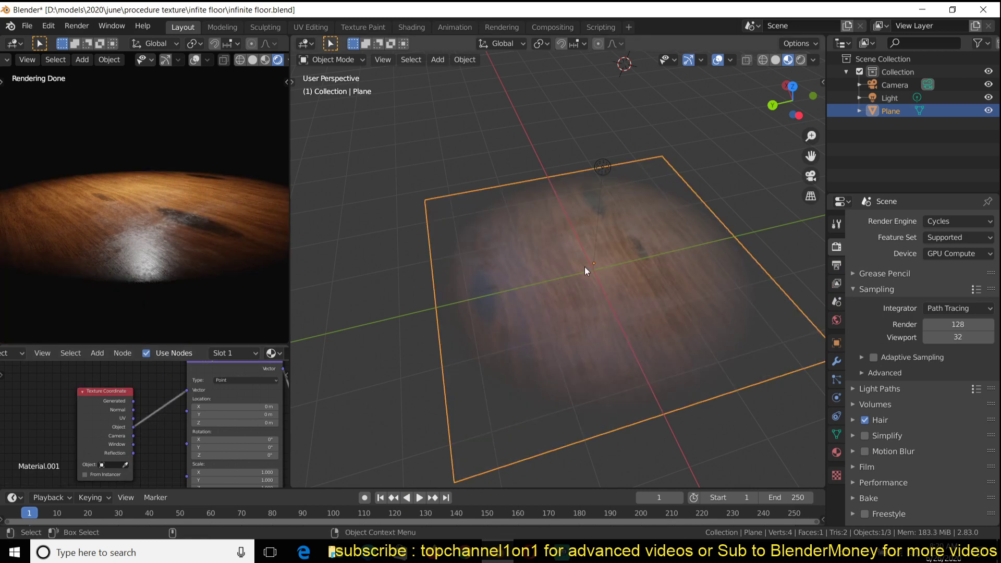
left_click(478, 189)
middle_click_drag(477, 189, 576, 227)
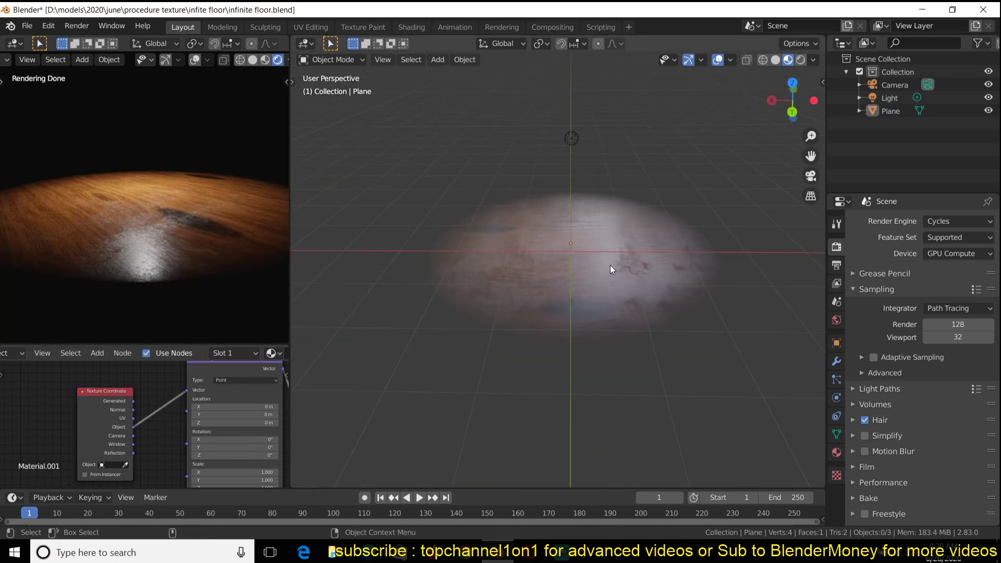
middle_click_drag(554, 264, 539, 302)
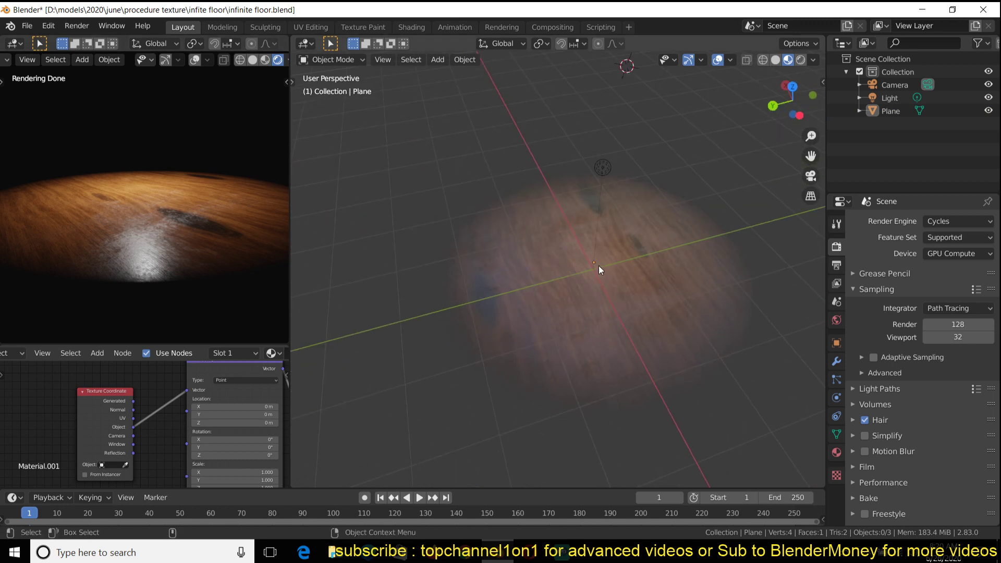
middle_click_drag(598, 267, 608, 235)
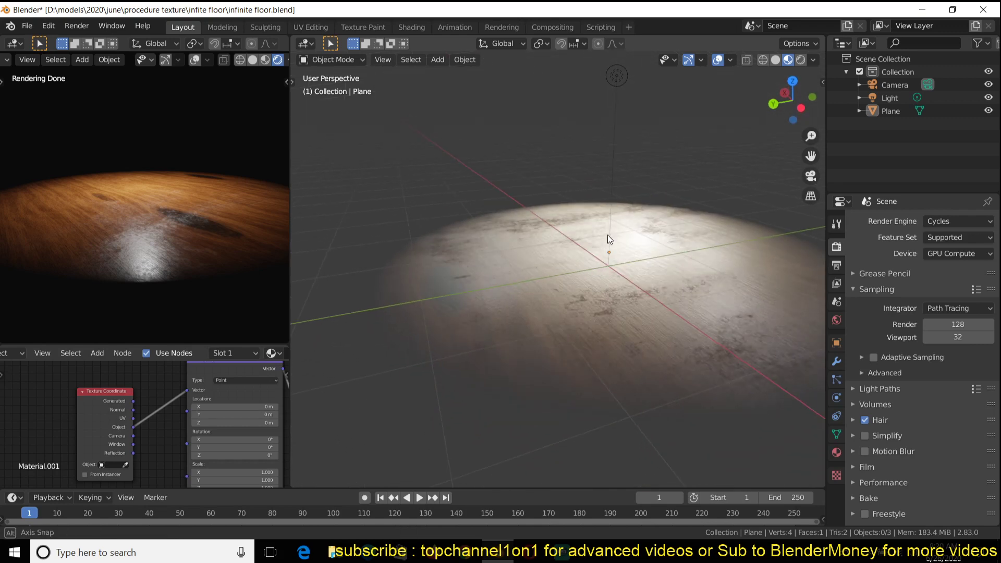
Select the plane, orbit to a flatter view, and enter Edit Mode
left_click(542, 258)
mouse_move(652, 295)
middle_mouse_down()
mouse_move(637, 314)
mouse_move(601, 285)
mouse_move(632, 290)
middle_mouse_up()
key("Tab")
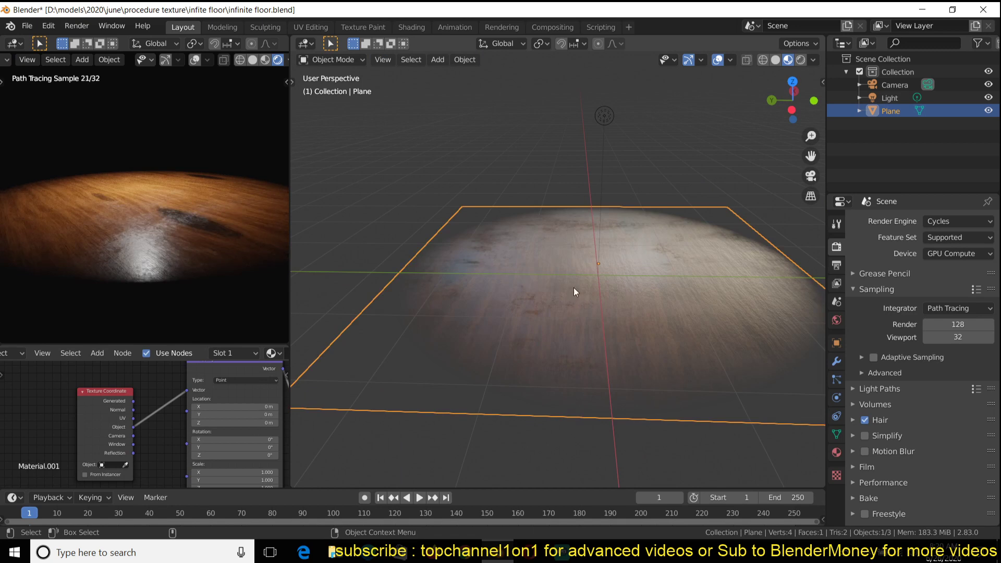
Move the plane's mesh, return to Object Mode, and pull the rendered preview back
key("g")
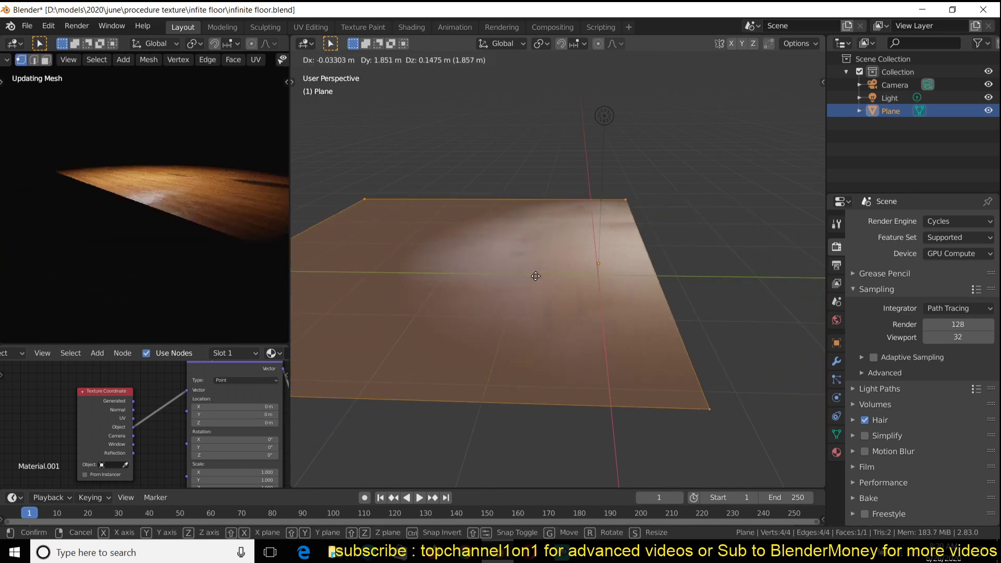
left_click(719, 278)
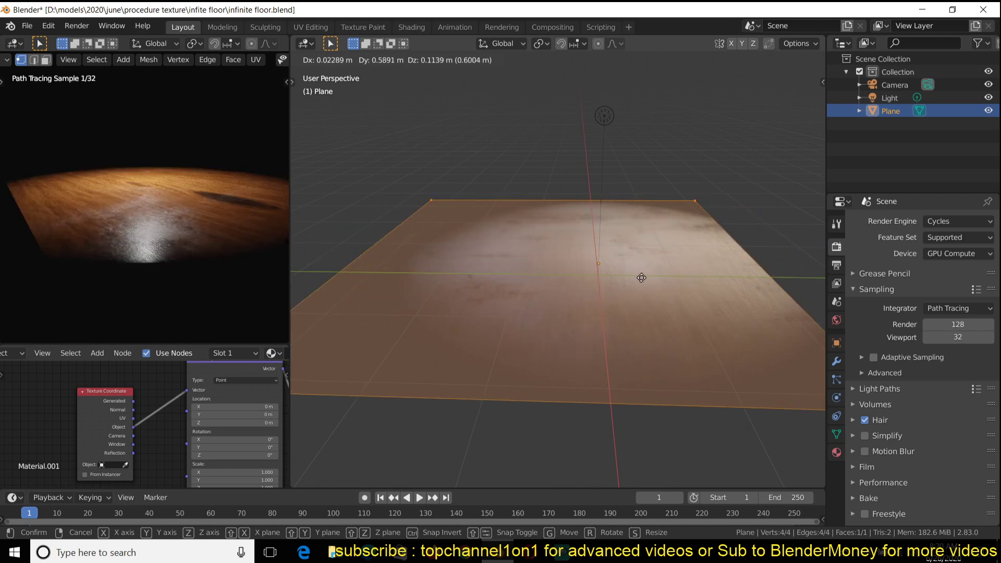
key("Tab")
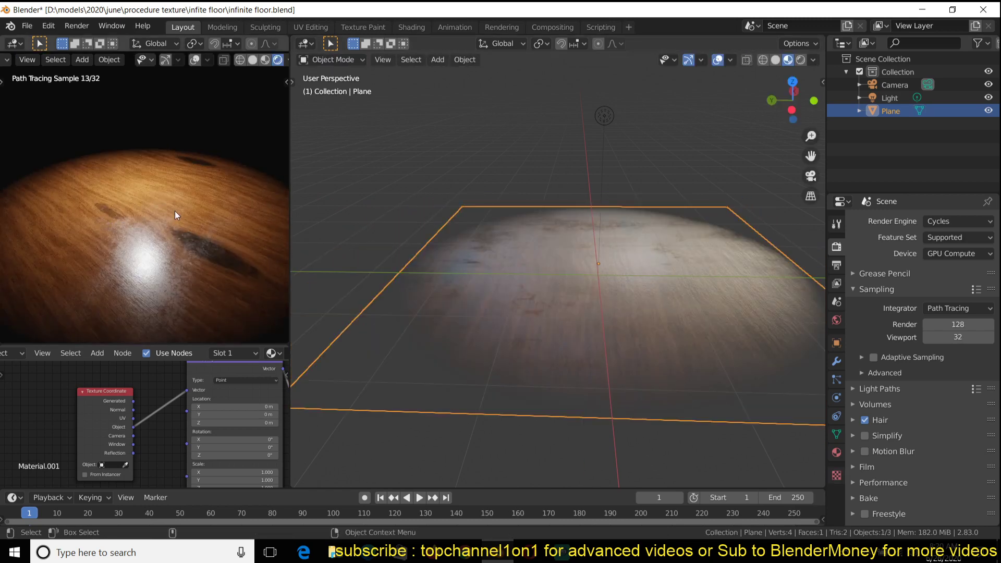
middle_click_drag(184, 187, 152, 164)
scroll(182, 214, "up", 3)
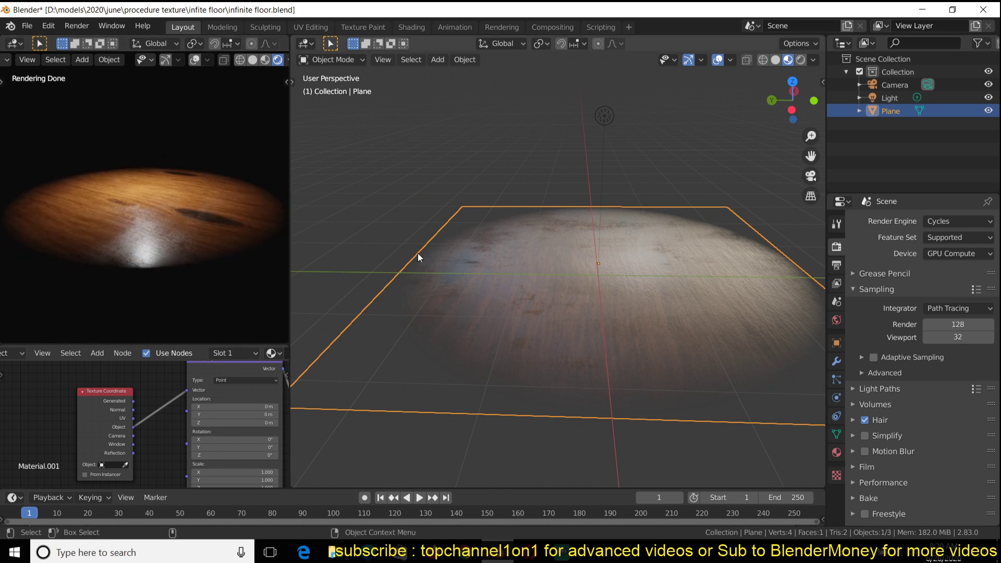
scroll(522, 318, "down", 5)
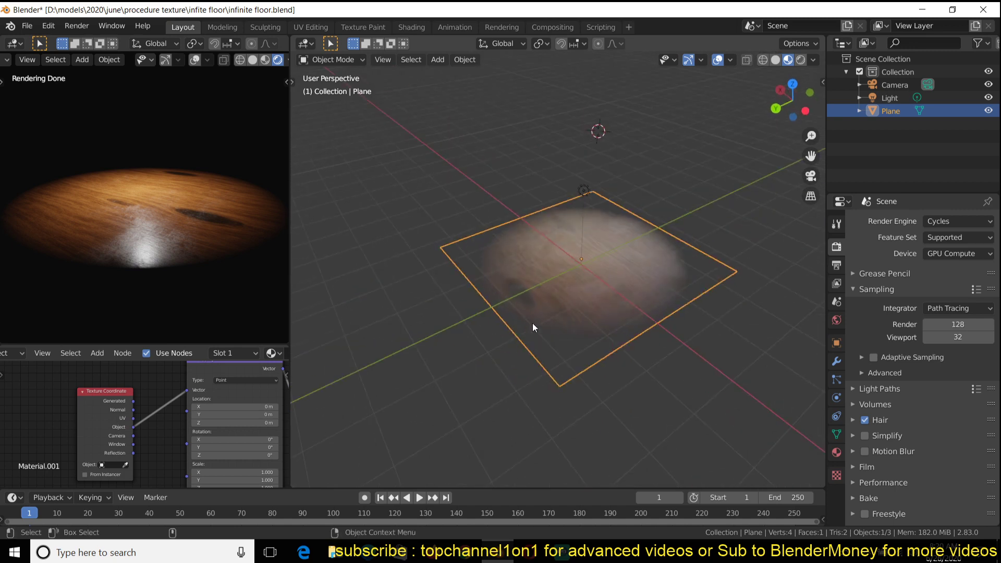
middle_click_drag(533, 323, 573, 323)
Scale the plane's mesh up about 1.5 times in Edit Mode, then return to Object Mode
key("Tab")
key("s")
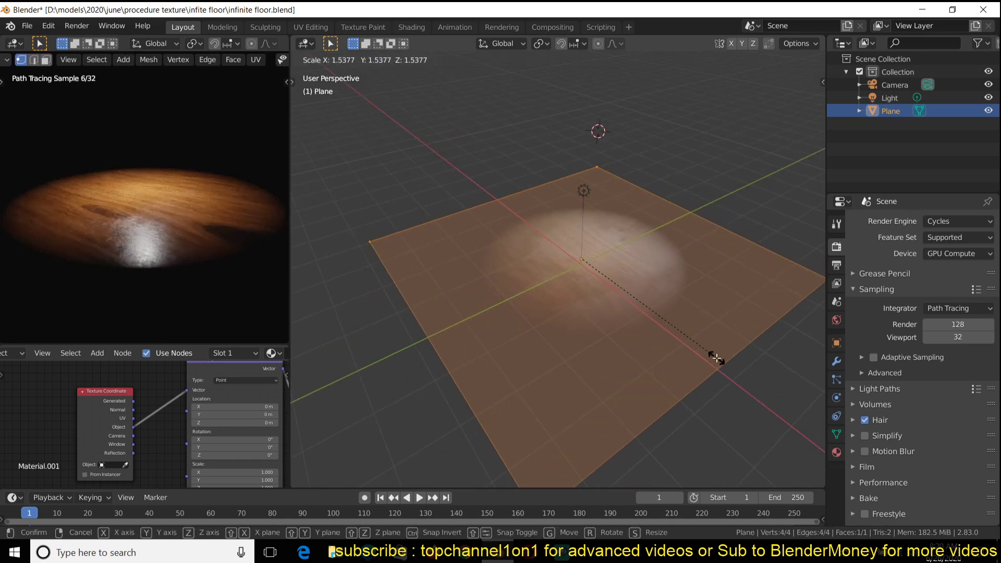
left_click(715, 357)
key("Tab")
middle_click_drag(669, 293, 577, 271)
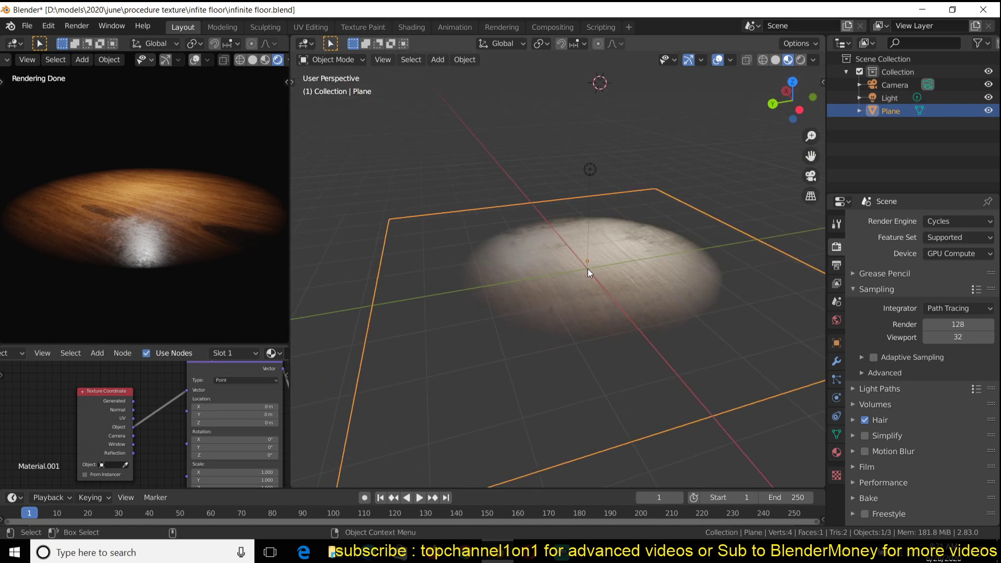
Add a cube-shaped Empty to the scene
key("shift+a")
mouse_move(584, 398)
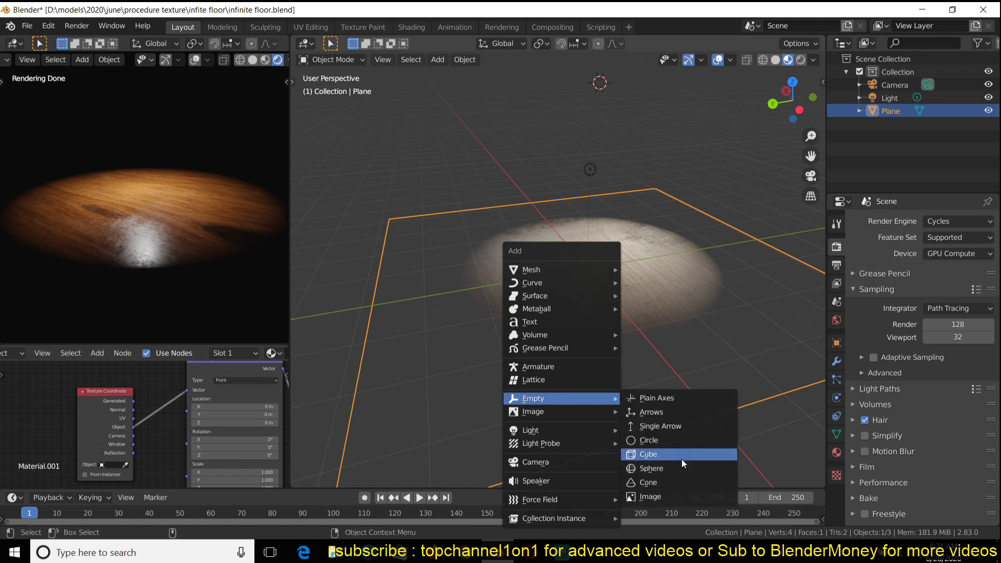
left_click(681, 454)
Snap the cursor to the plane's centre, move the Empty onto it, then reselect the plane
left_click(616, 239)
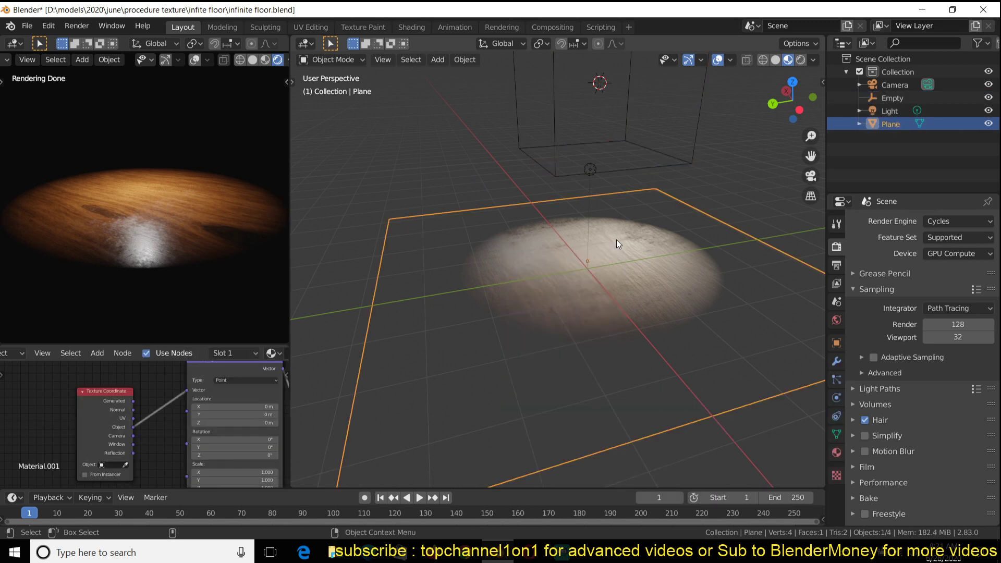
key("shift+s")
left_click(599, 502)
left_click(690, 161)
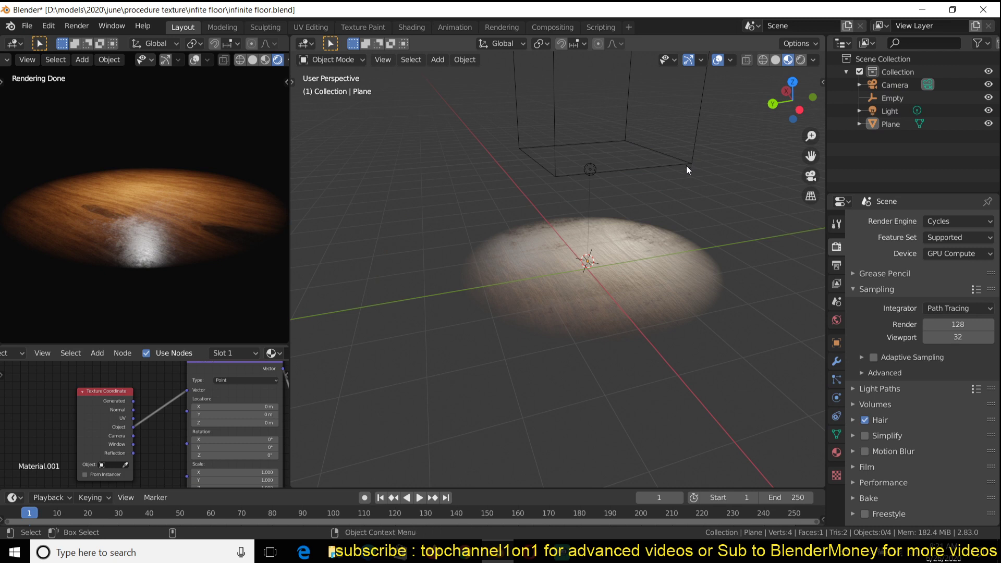
left_click(674, 165)
key("shift+s")
left_click(673, 73)
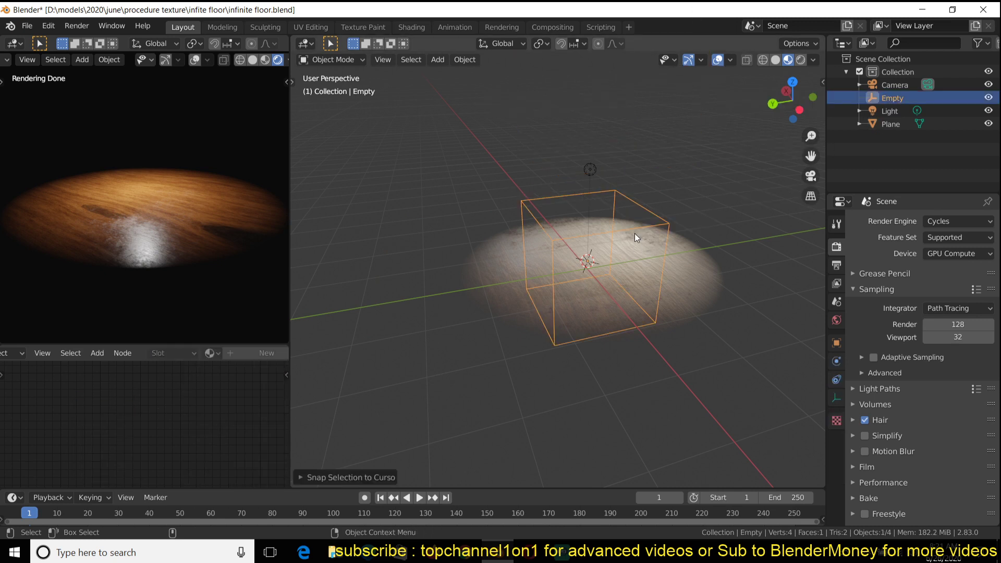
left_click(665, 279)
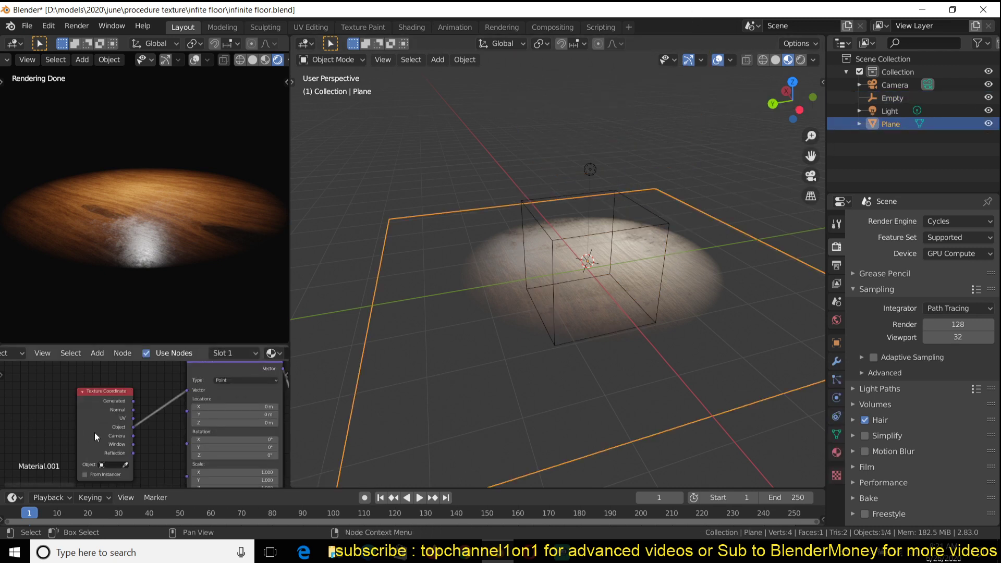
Set the Empty as the Texture Coordinate node's object and scale the Empty up
left_click(125, 465)
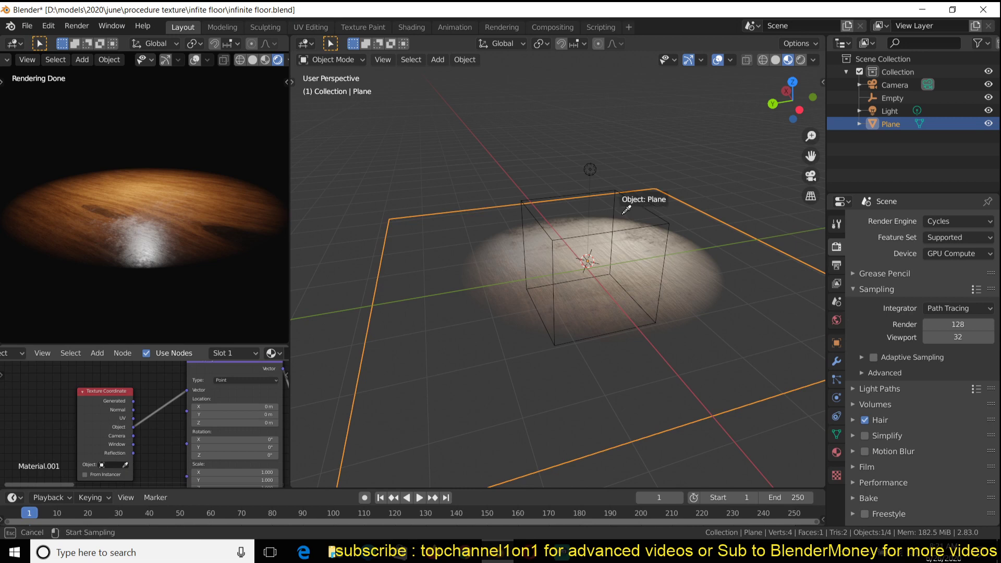
left_click(652, 213)
left_click(653, 214)
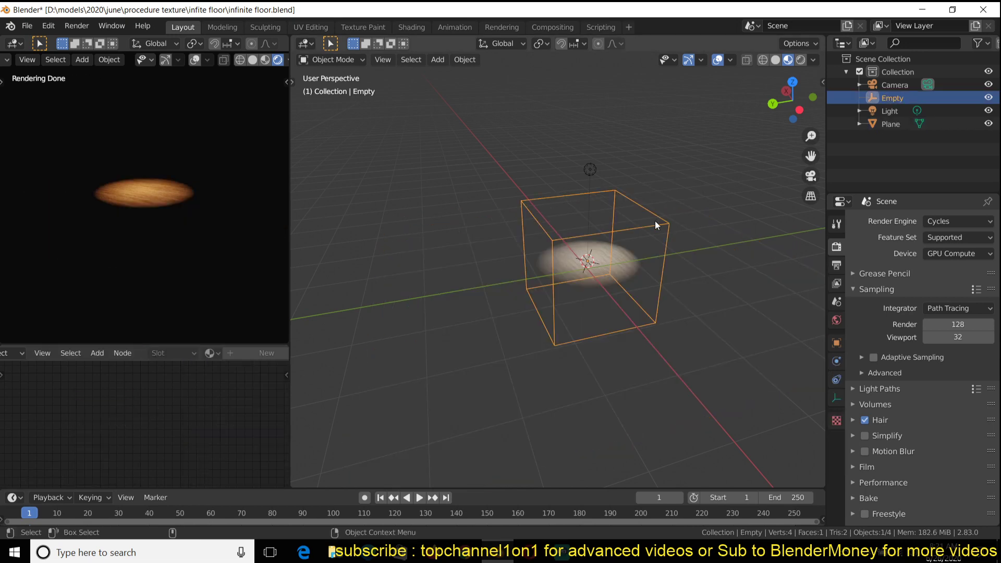
key("s")
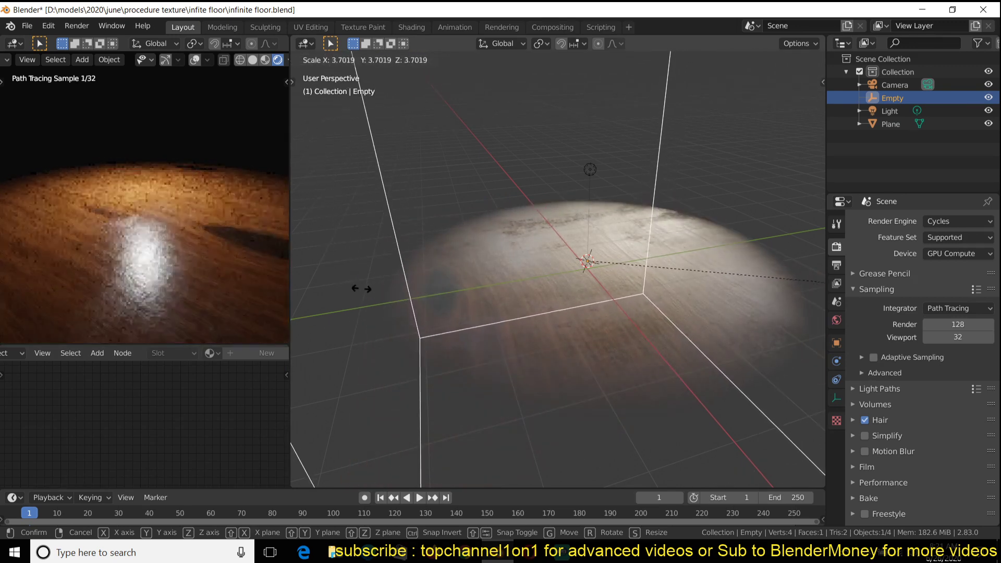
left_click(460, 190)
Deselect the Empty and orbit down to a low view across the widened wood patch
left_click(460, 190)
scroll(461, 190, "down", 4)
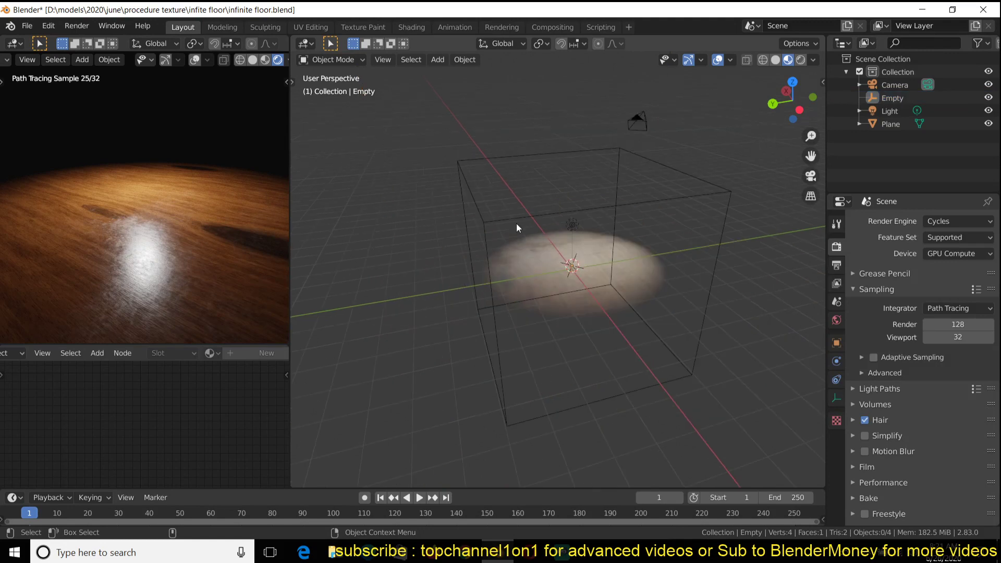
middle_click_drag(516, 223, 471, 214)
scroll(626, 280, "up", 4)
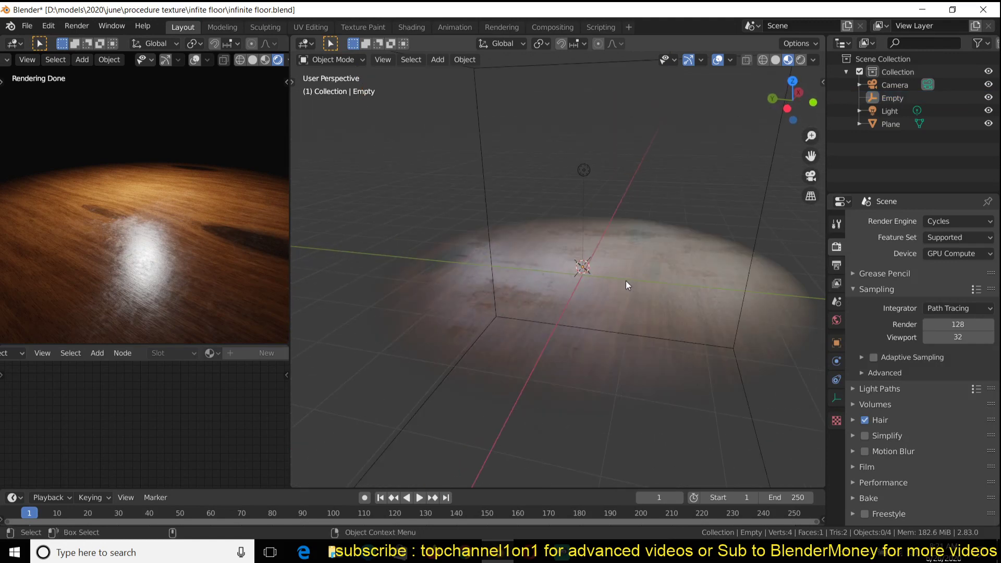
middle_click_drag(626, 280, 505, 324)
Shrink the Empty's display size to 0.15 m
left_click(570, 227)
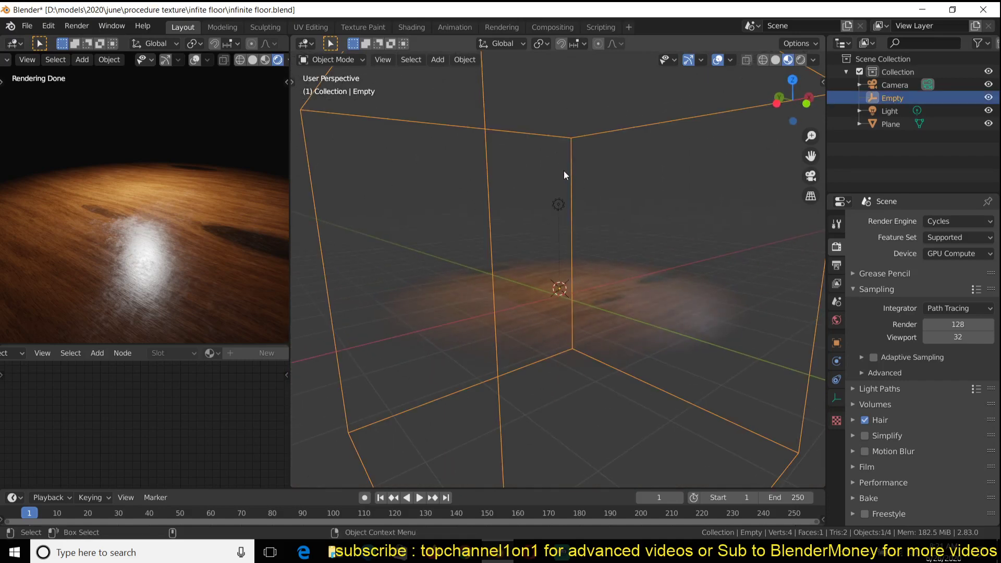
left_click(836, 398)
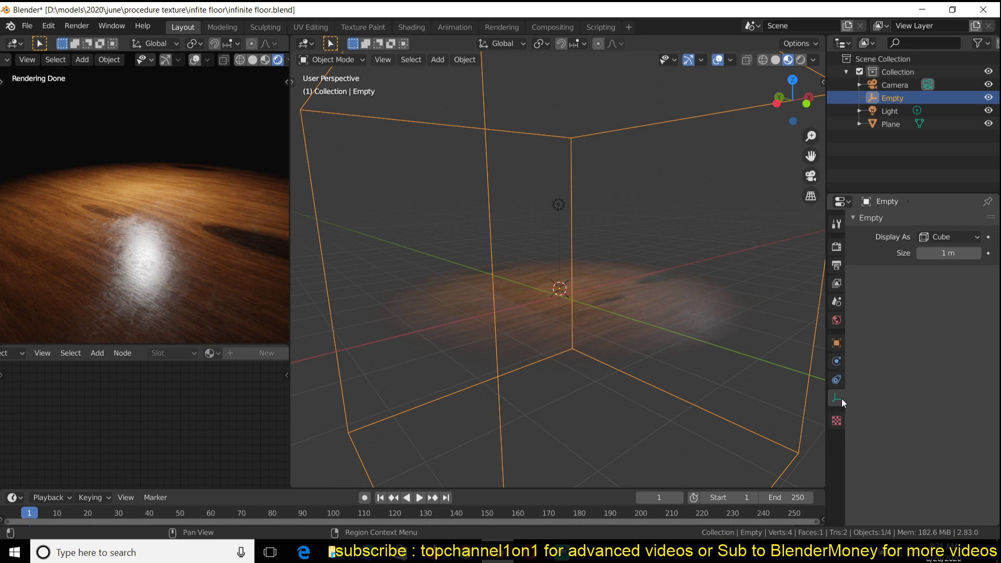
left_click_drag(952, 253, 904, 253)
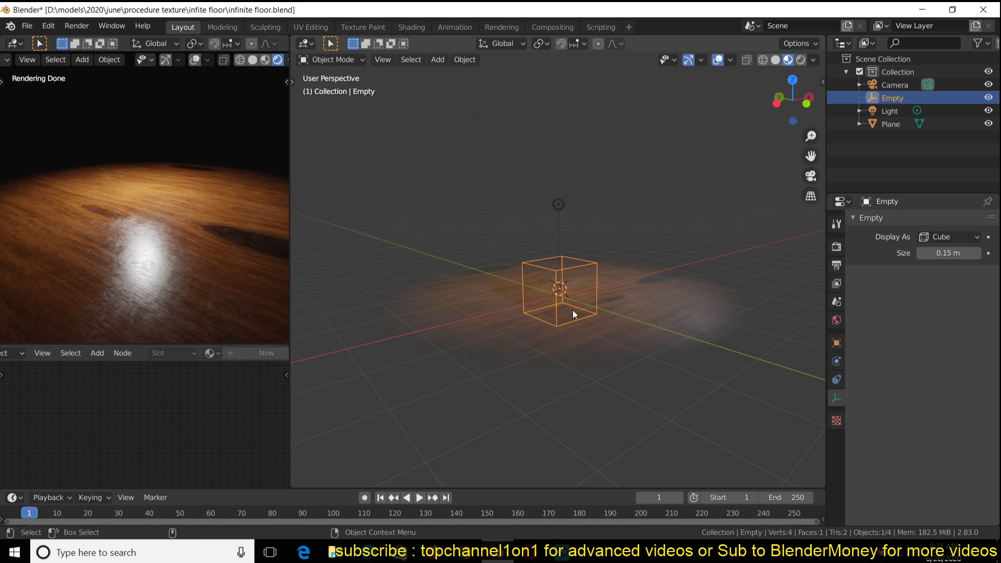
Select the plane and save infinite floor.blend
middle_click_drag(661, 308, 684, 323)
left_click(684, 323)
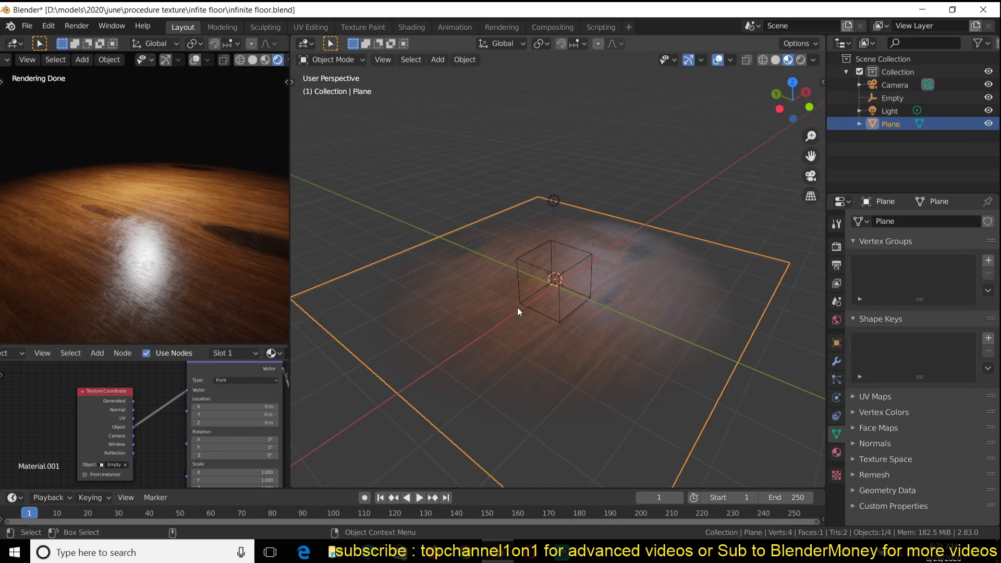
key("ctrl+s")
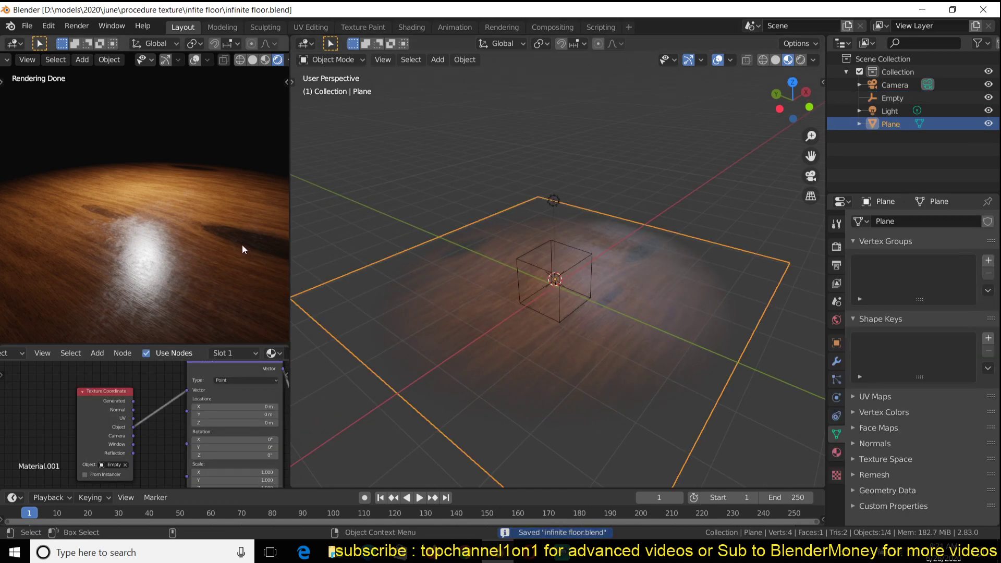
Set the World Color to an Environment Texture using misty_pines_4k.hdr from the hdri folder, then reselect the plane
left_click(738, 200)
left_click(837, 320)
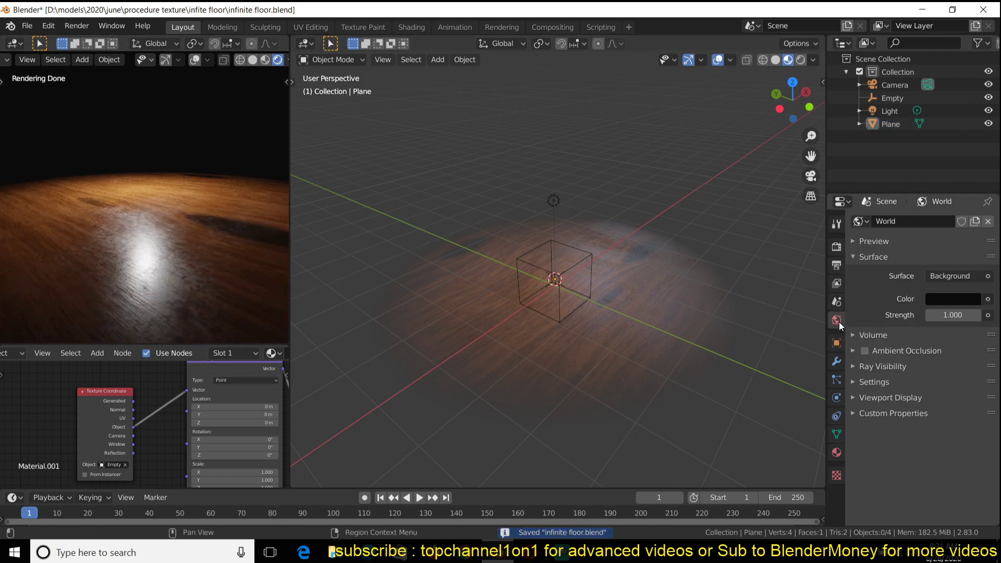
left_click(988, 298)
left_click(727, 355)
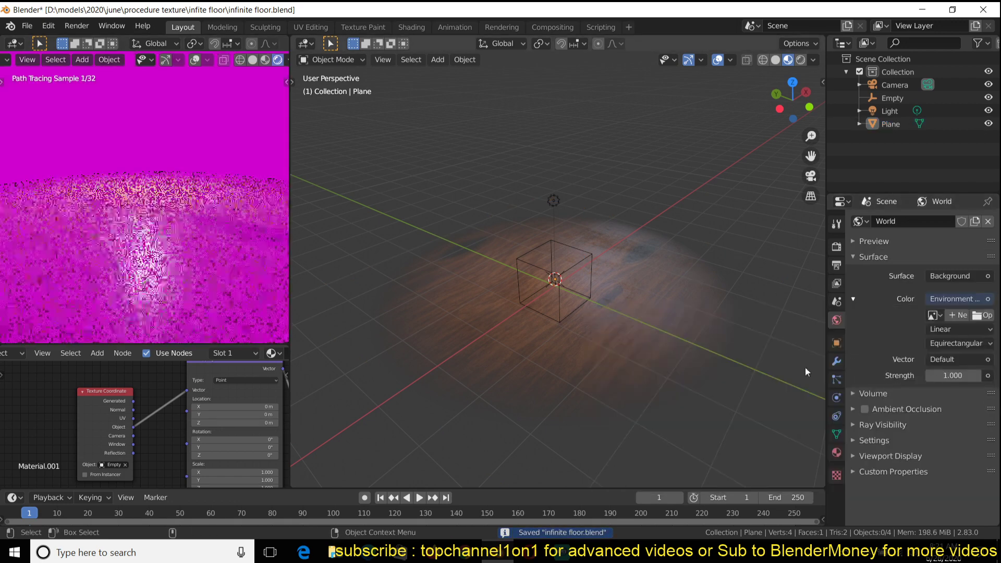
left_click(990, 317)
left_click(211, 469)
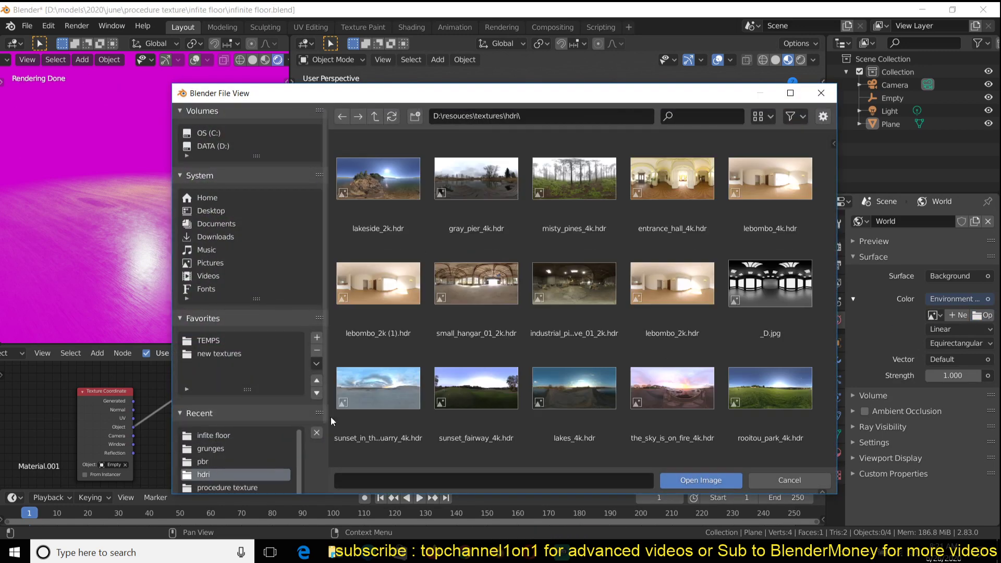
double_click(591, 172)
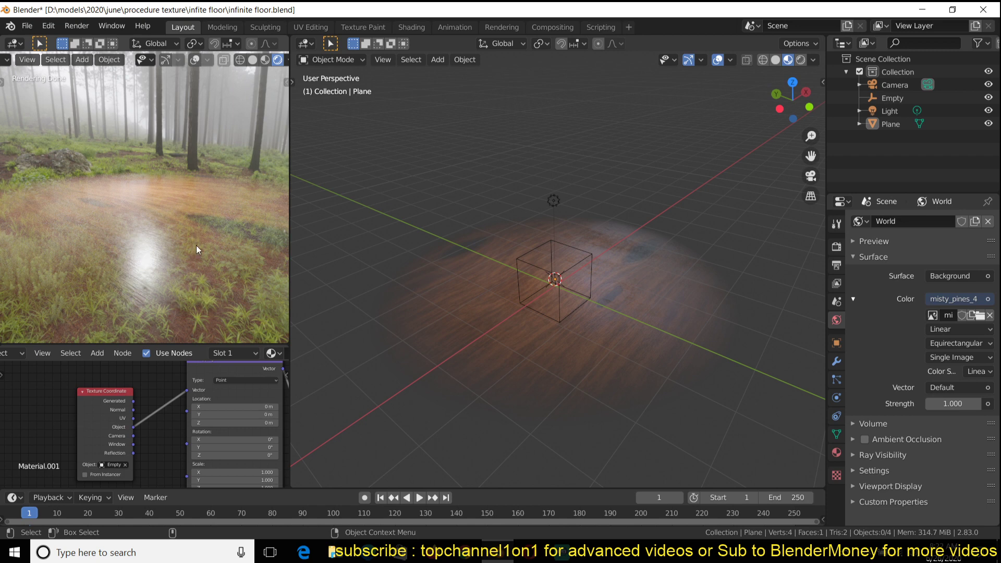
middle_click_drag(134, 442, 104, 395)
left_click(625, 335)
Insert a Math node into the gradient link, switch it to Power, and raise its exponent
key("shift+a")
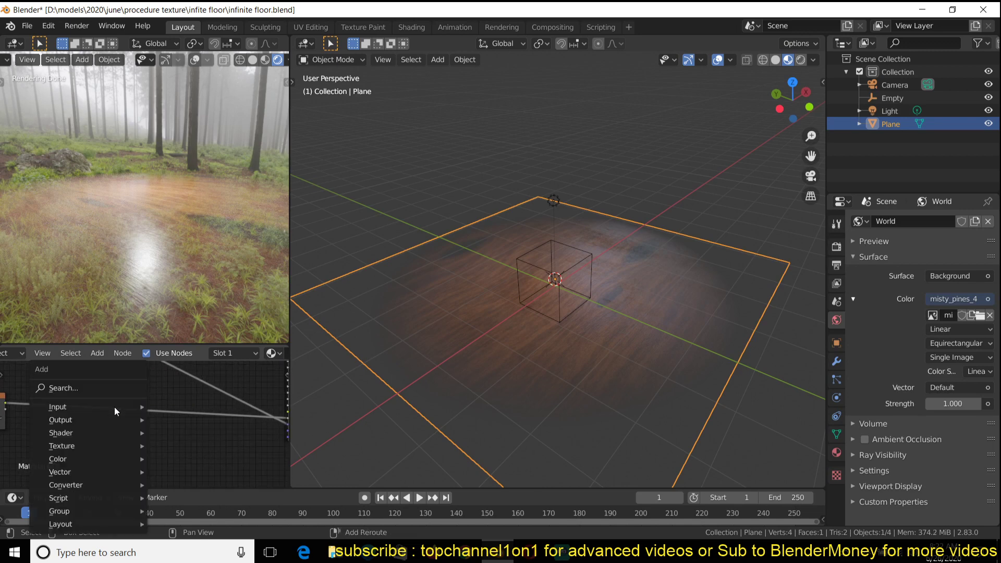
mouse_move(61, 486)
left_click(196, 395)
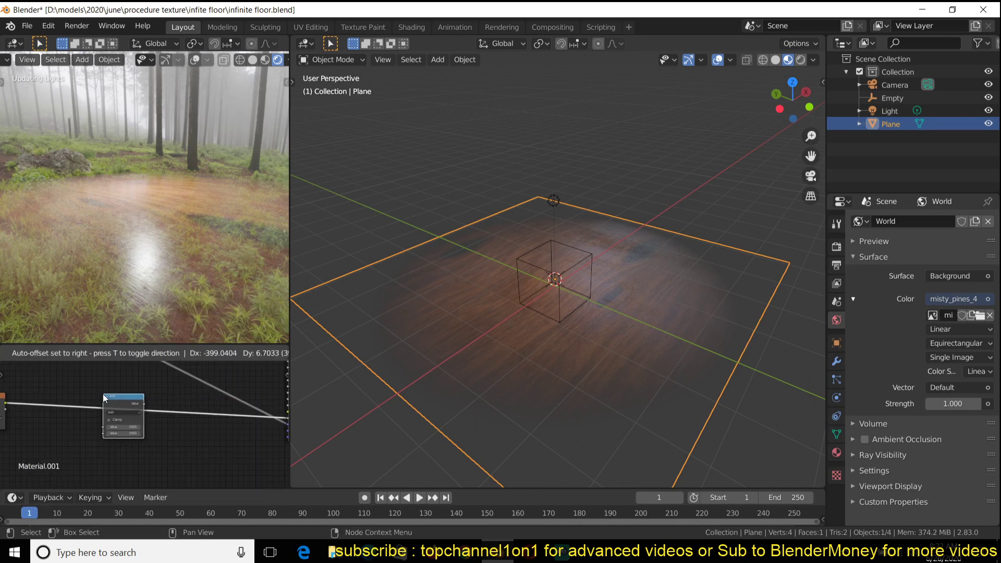
left_click(102, 393)
middle_click_drag(124, 418, 169, 436)
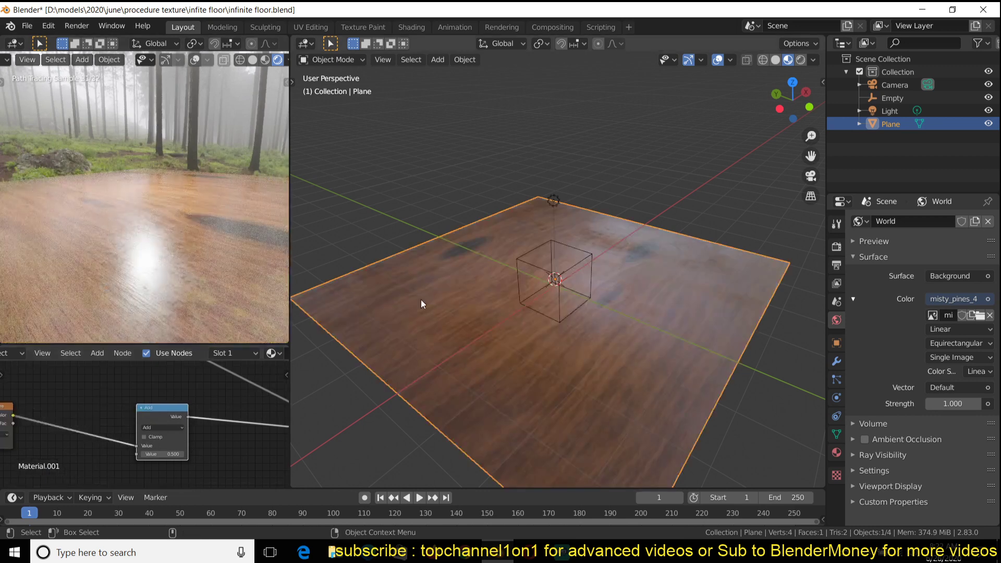
middle_click_drag(634, 344, 661, 338)
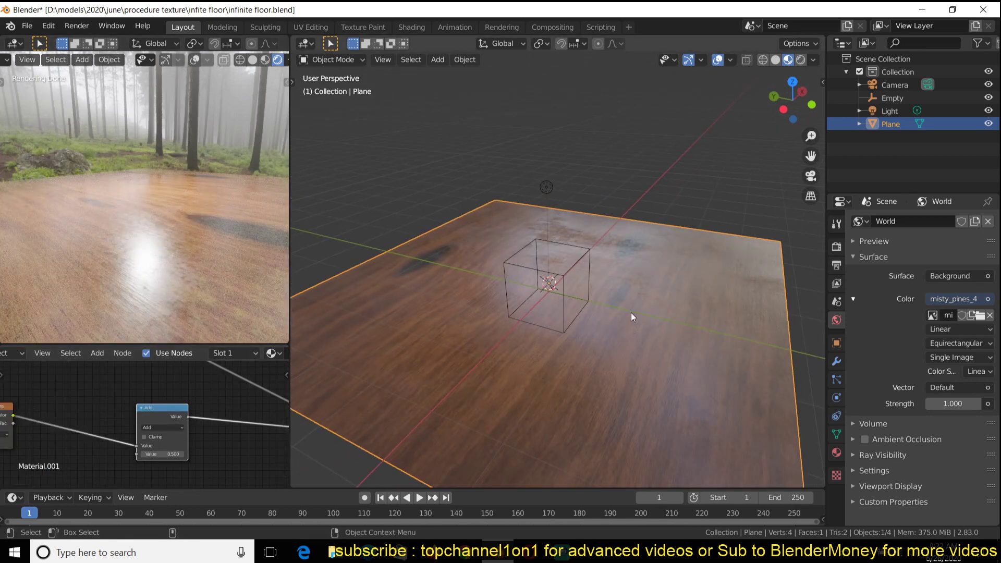
middle_click_drag(631, 312, 493, 296)
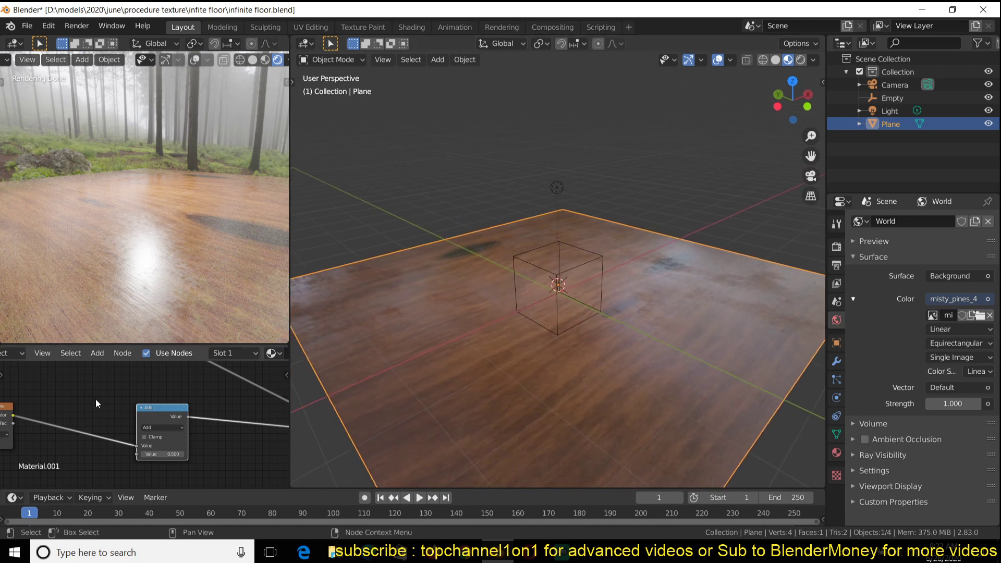
scroll(158, 445, "up", 3)
left_click(176, 429)
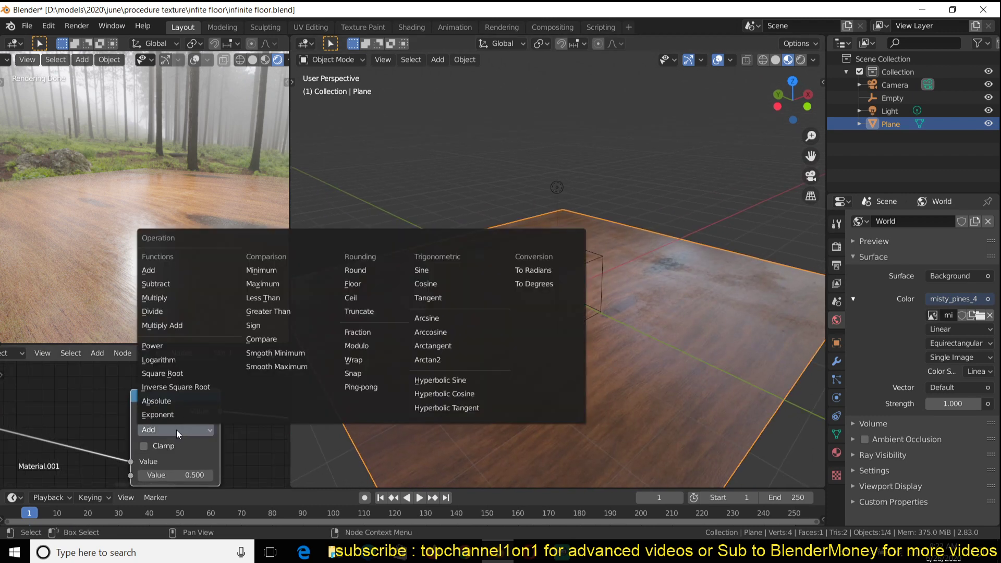
left_click(165, 349)
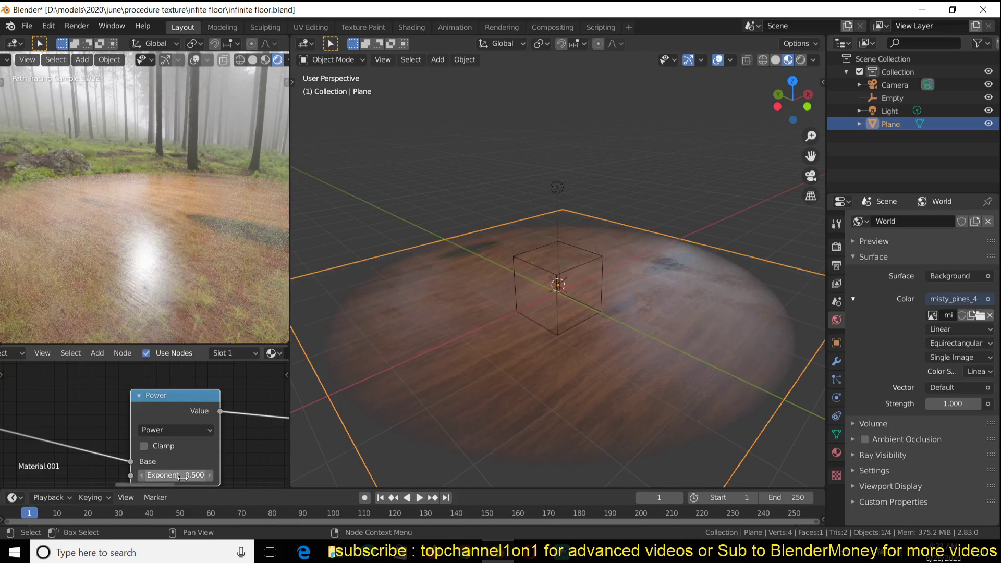
left_click_drag(178, 479, 256, 478)
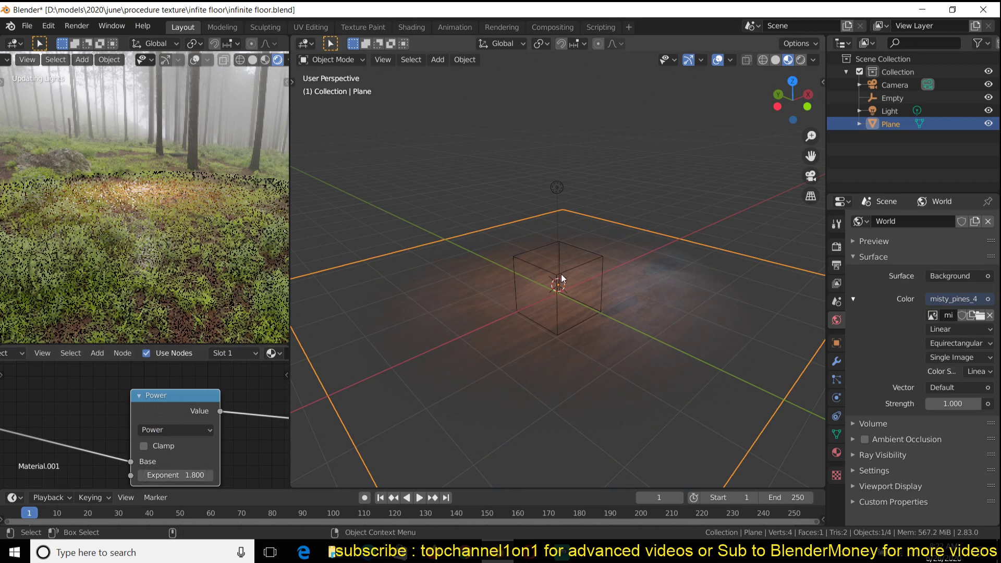
Scale the gradient Empty up, then back down to about 0.99, and reselect the Plane
left_click(577, 262)
key("s")
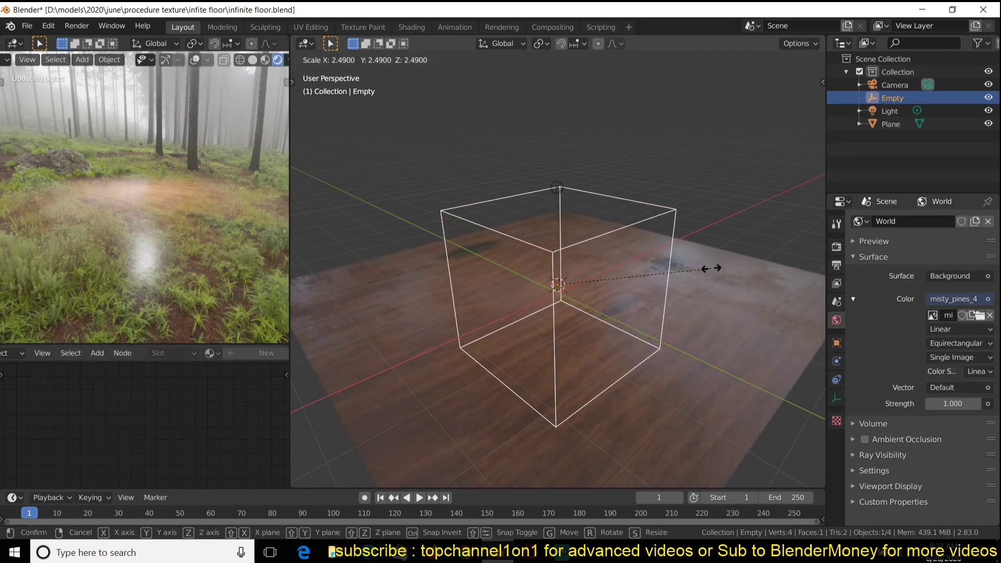
left_click(709, 302)
key("s")
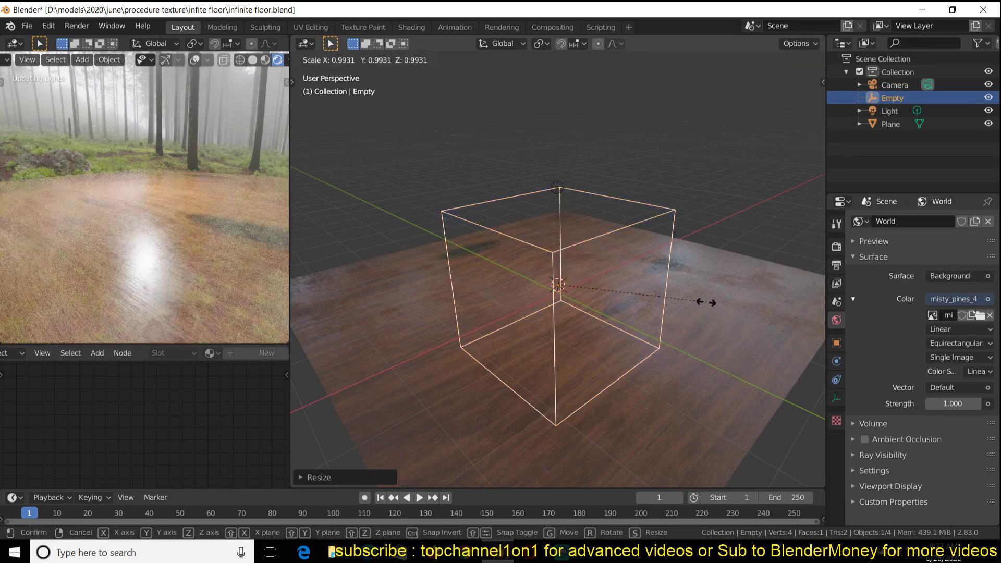
left_click(696, 301)
left_click(467, 324)
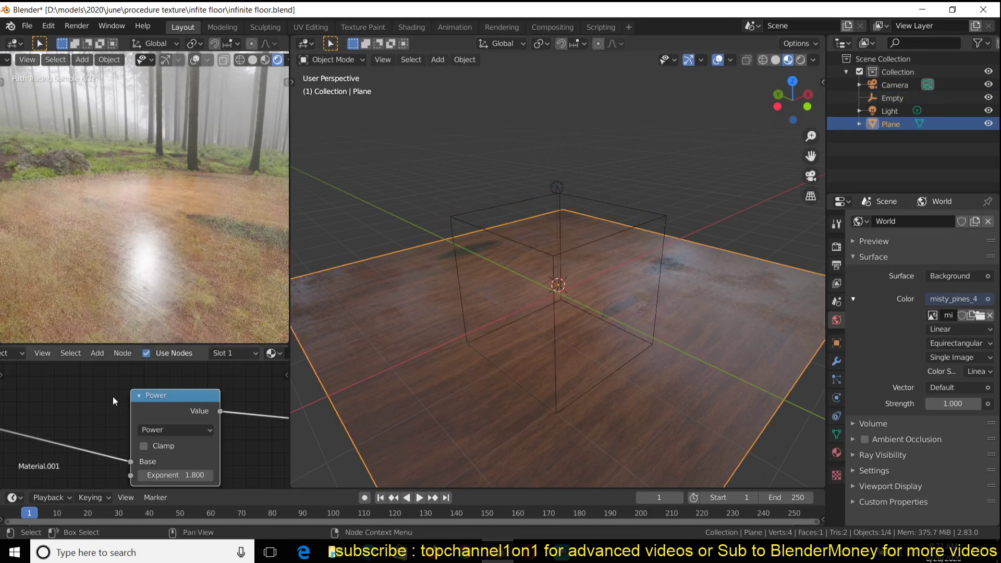
middle_click_drag(113, 396, 158, 389)
scroll(159, 390, "down", 2)
Insert a ColorRamp converter node into the link feeding the Power node
left_click_drag(204, 416, 168, 451)
key("shift+a")
mouse_move(143, 427)
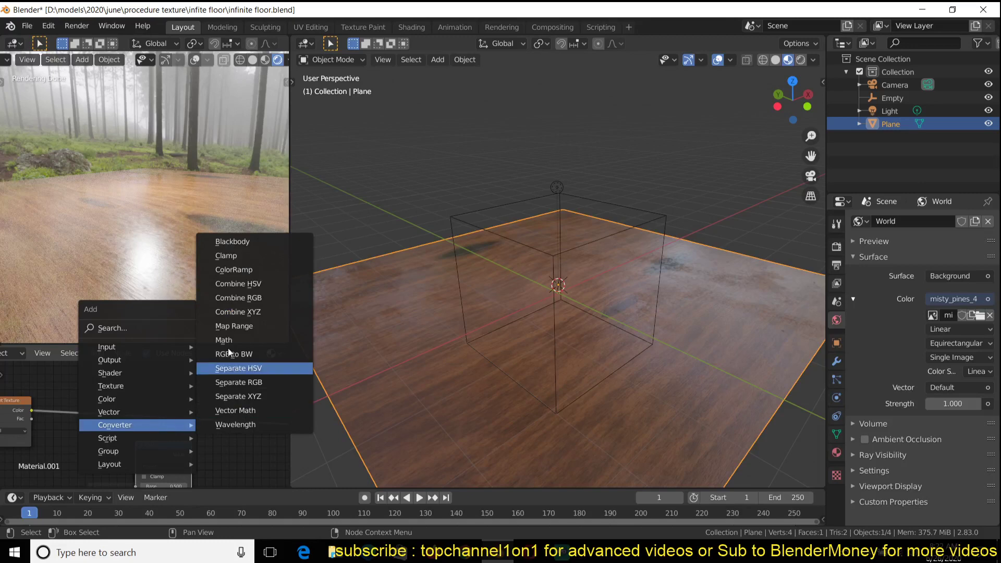
left_click(246, 274)
left_click(155, 396)
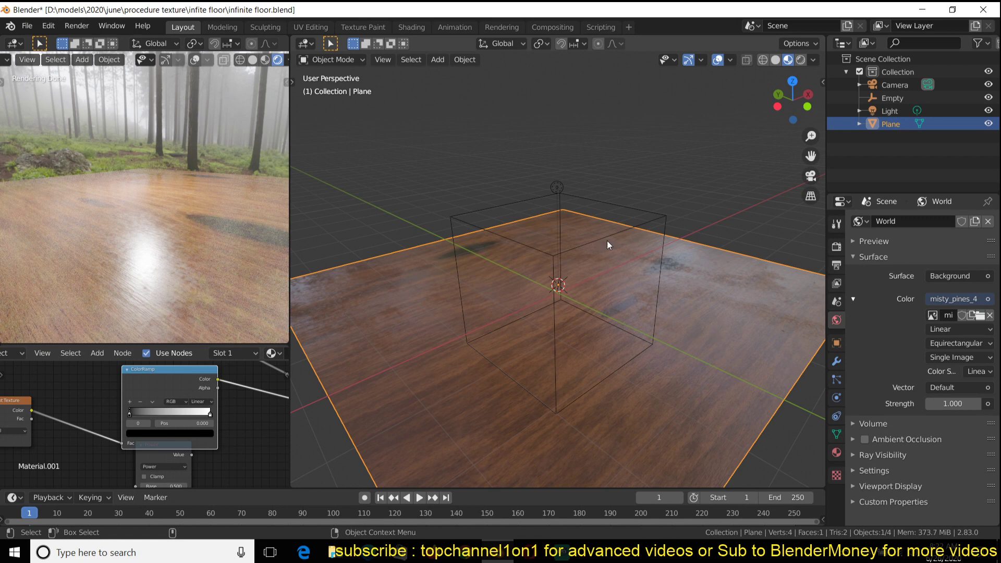
Shrink the gradient Empty to tighten the fade circle
left_click(629, 229)
key("s")
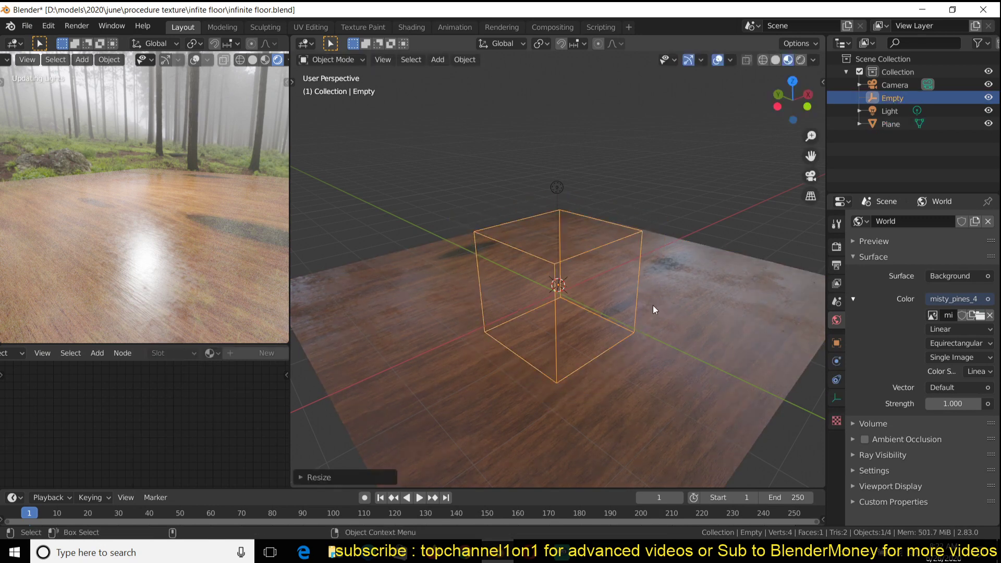
left_click(675, 306)
left_click(675, 305)
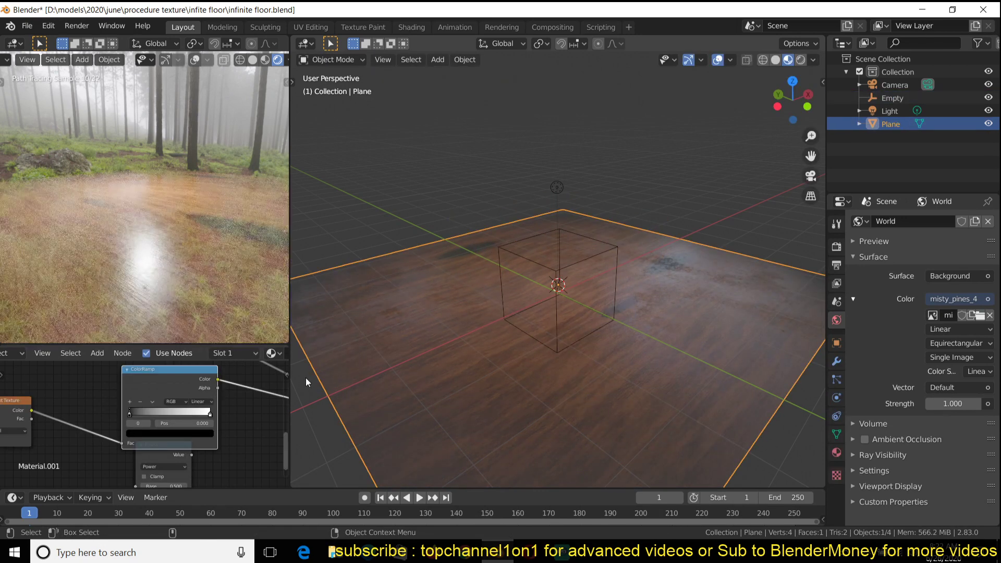
Move the ColorRamp black stop right to 0.221 and the white stop left to 0.641
left_click(330, 421)
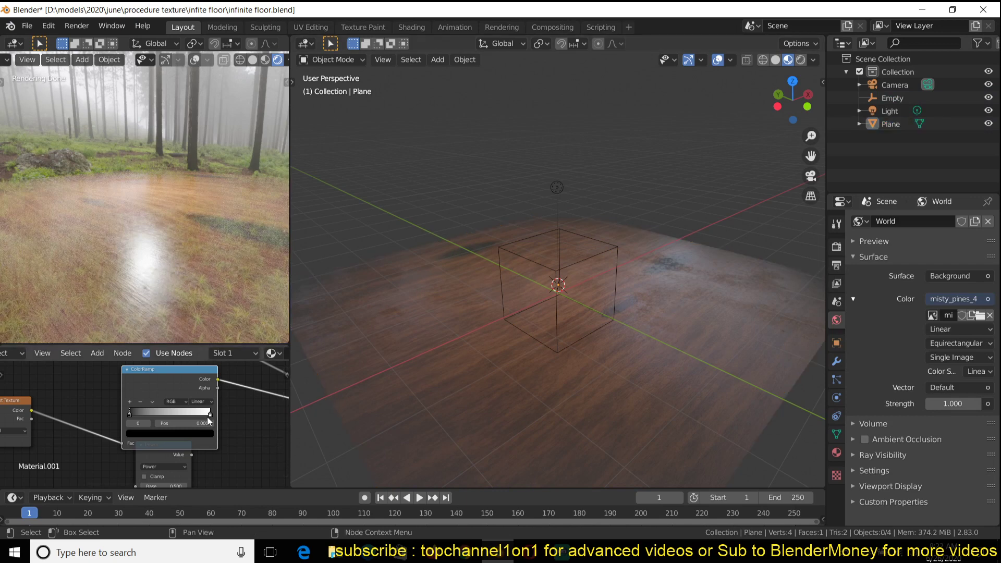
left_click_drag(136, 411, 141, 412)
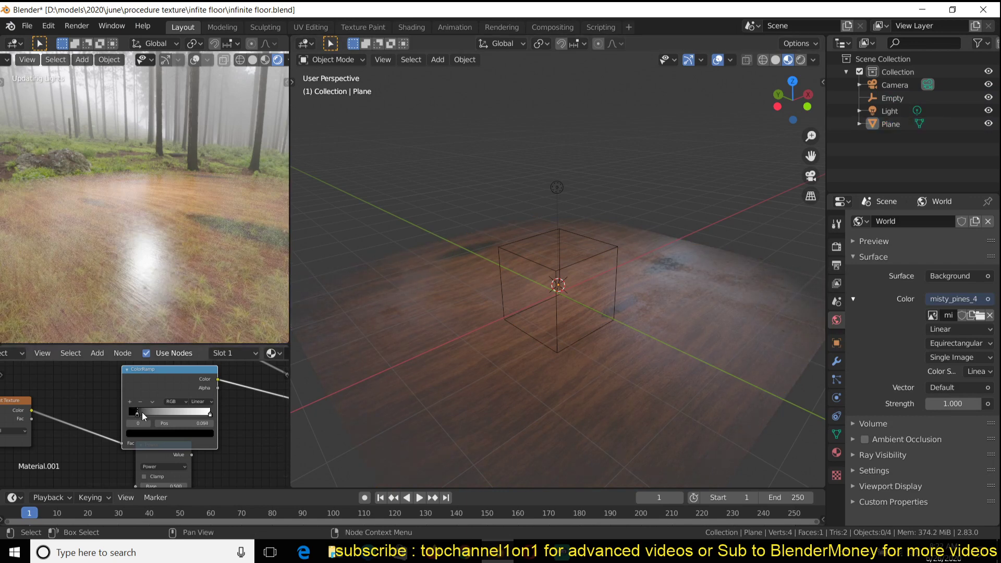
left_click_drag(210, 414, 150, 414)
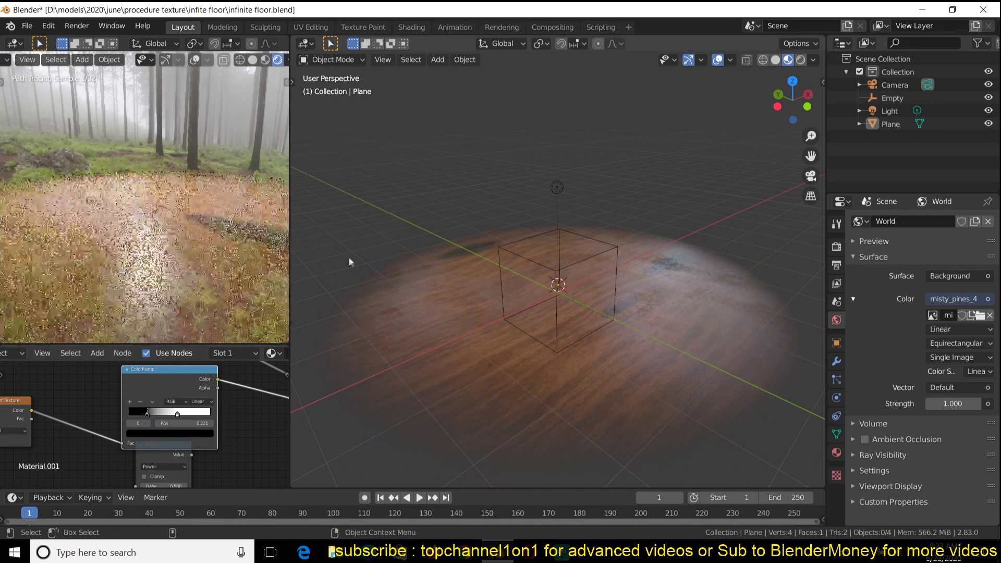
Cancel an Empty resize and nudge the ColorRamp white stop slightly left
left_click(606, 251)
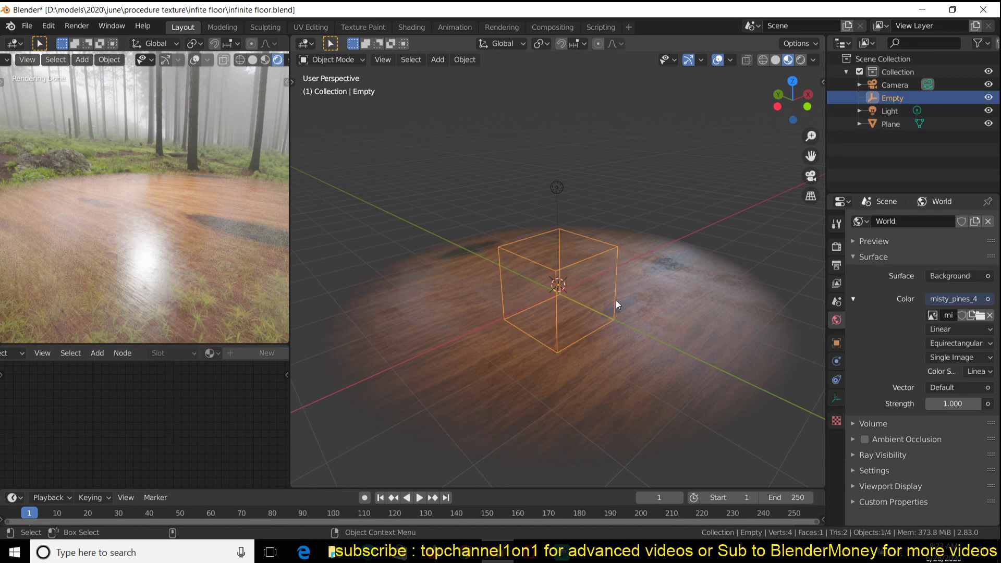
key("s")
key("Escape")
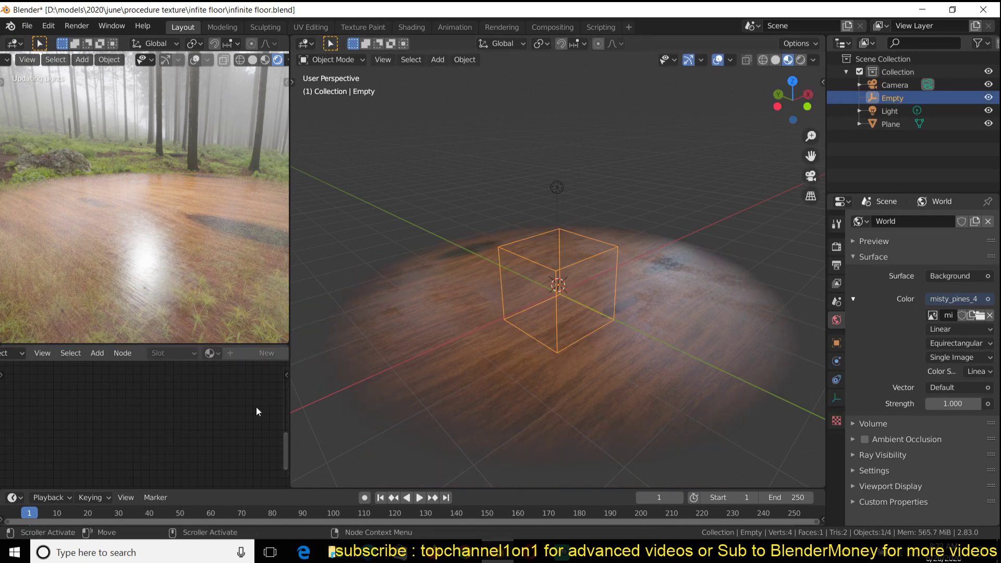
left_click(436, 369)
left_click_drag(178, 414, 158, 415)
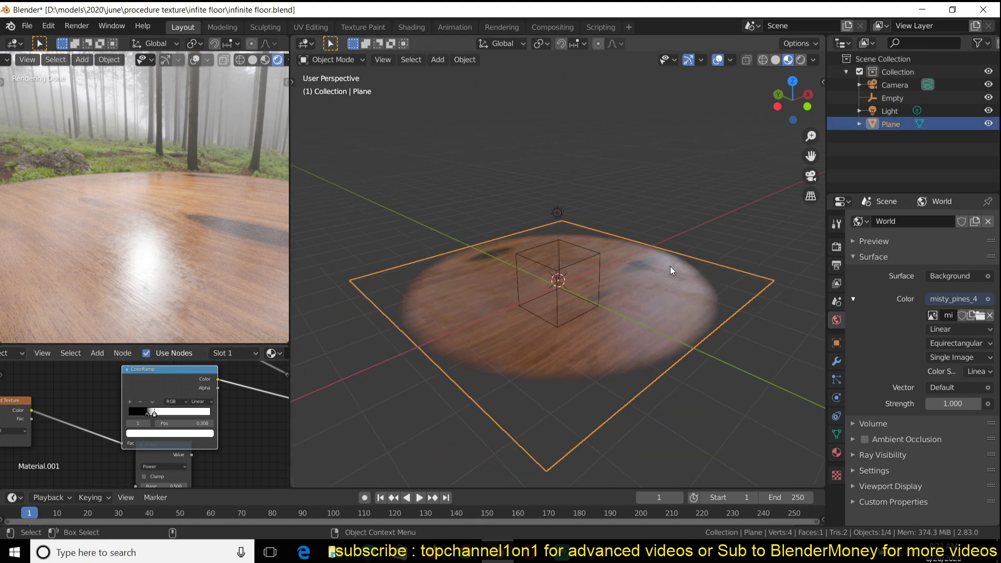
Scale up the Plane and then the gradient Empty, and reselect the Plane
key("s")
left_click(764, 322)
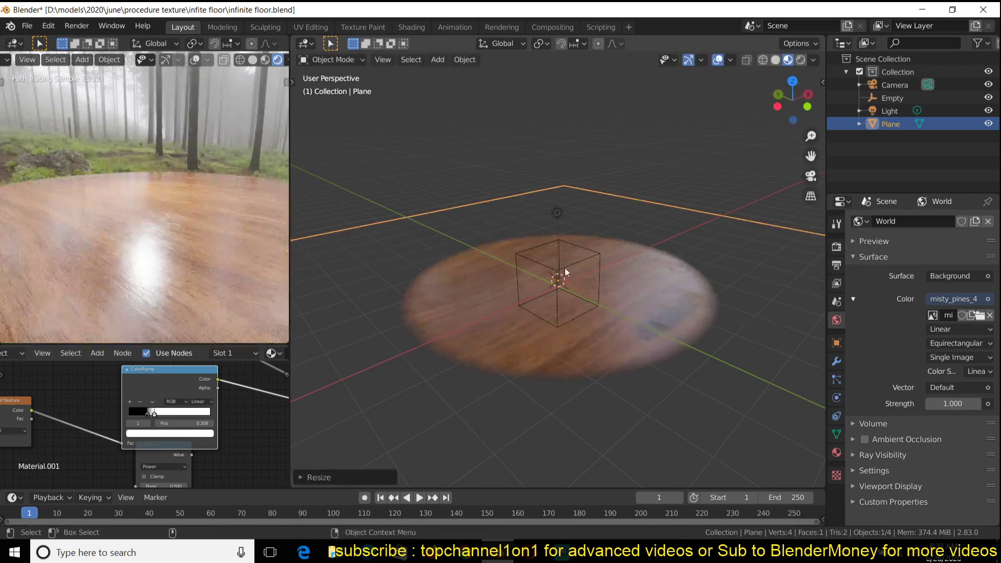
left_click(566, 264)
key("s")
left_click(648, 256)
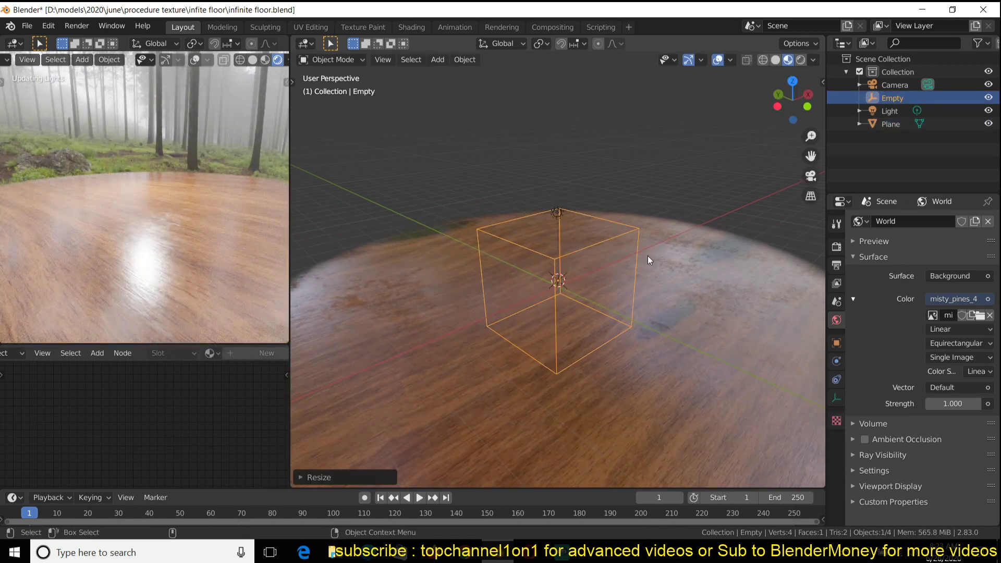
left_click(388, 301)
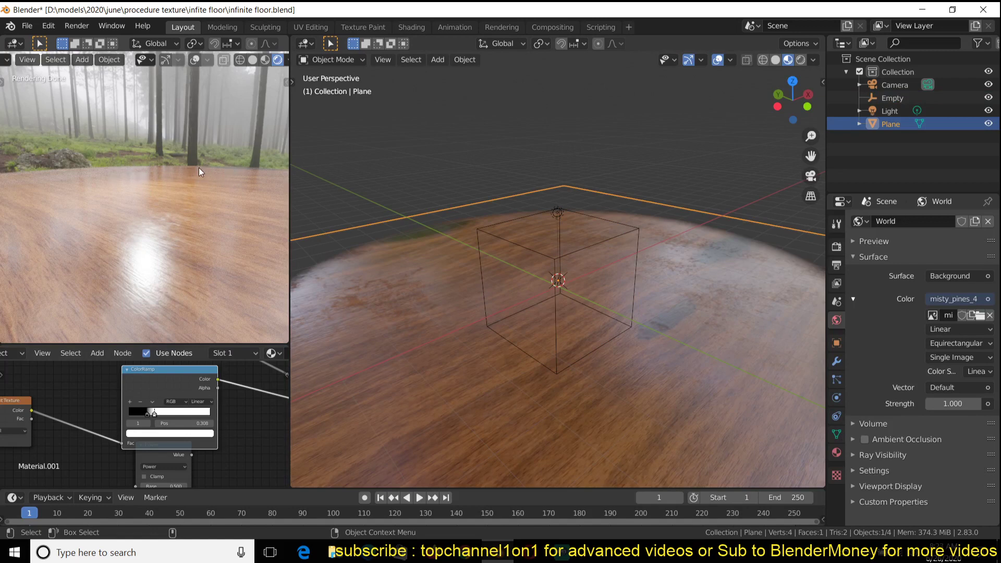
Move the ColorRamp white stop to 0.757 and orbit the rendered preview to check the blend
left_click_drag(154, 415, 185, 414)
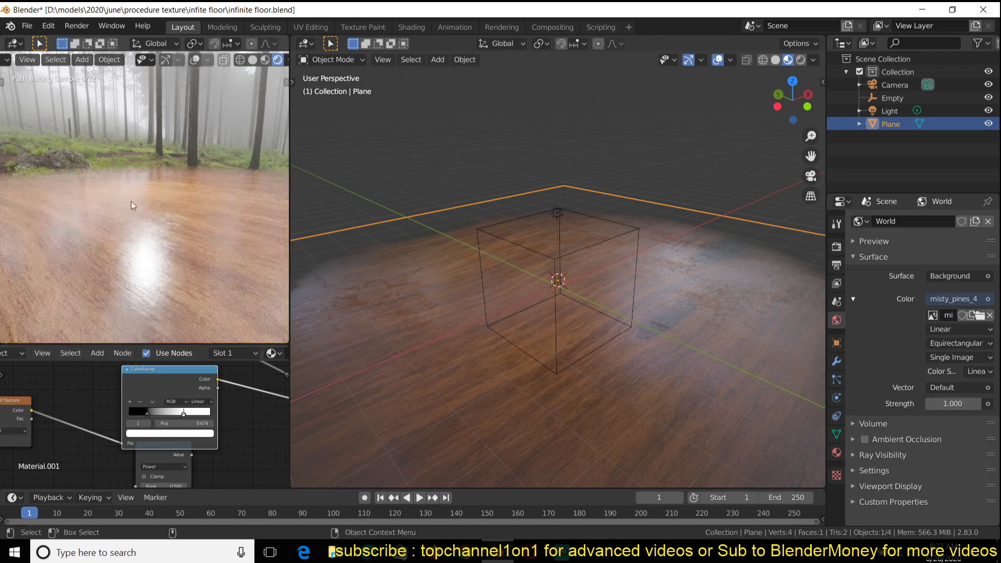
left_click(426, 155)
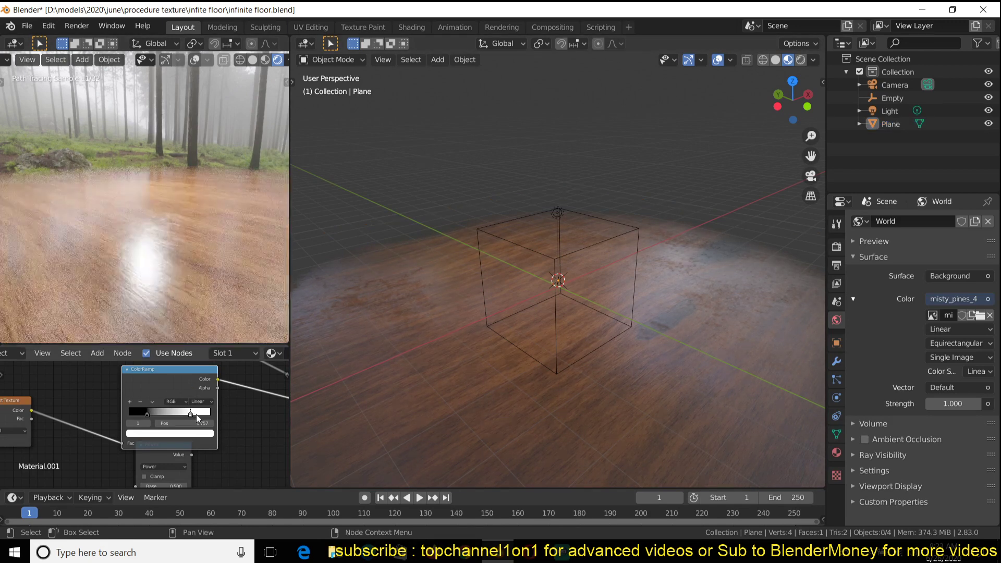
mouse_move(208, 260)
middle_mouse_down()
mouse_move(127, 259)
mouse_move(151, 243)
mouse_move(102, 231)
middle_mouse_up()
middle_click_drag(179, 198, 103, 190)
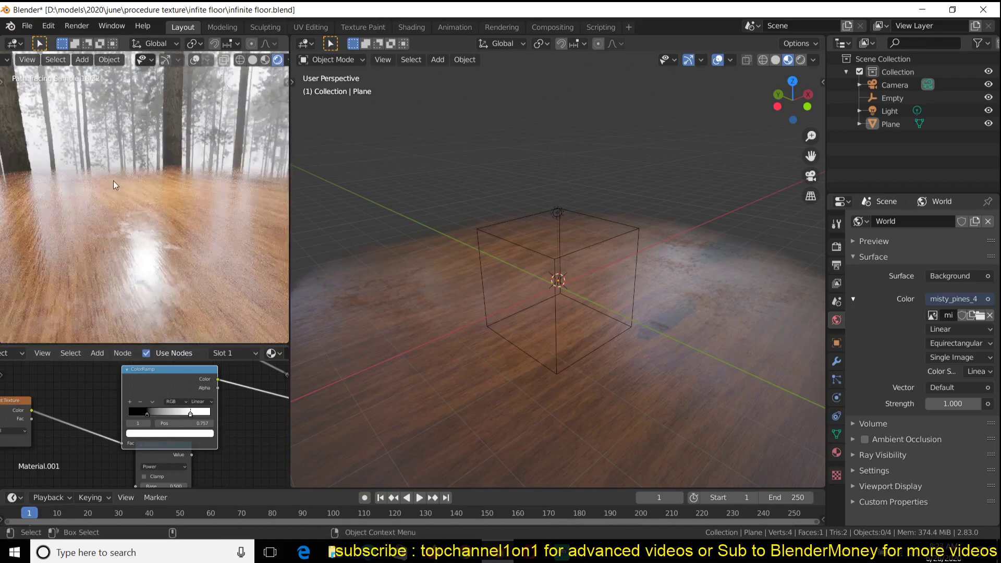
middle_click_drag(178, 196, 105, 196)
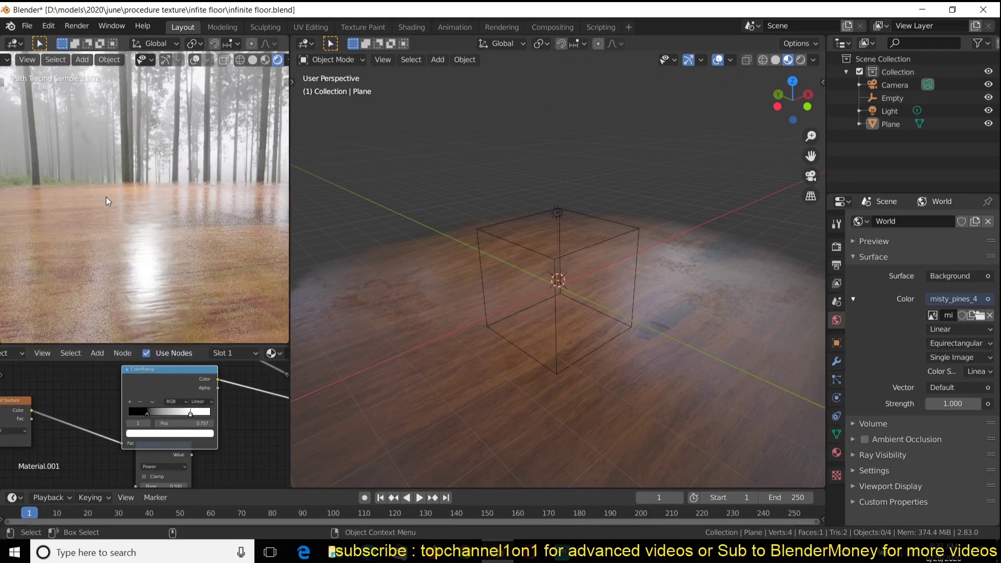
scroll(493, 211, "down", 5)
Orbit the viewport close to the floor and save infinite floor.blend
scroll(537, 234, "up", 8)
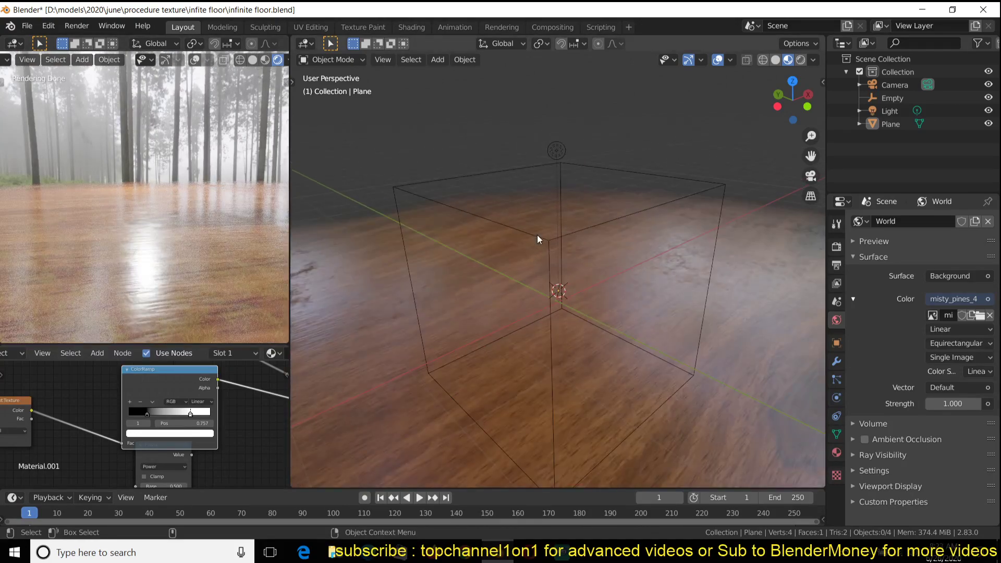
middle_click_drag(537, 234, 579, 237)
key("ctrl+s")
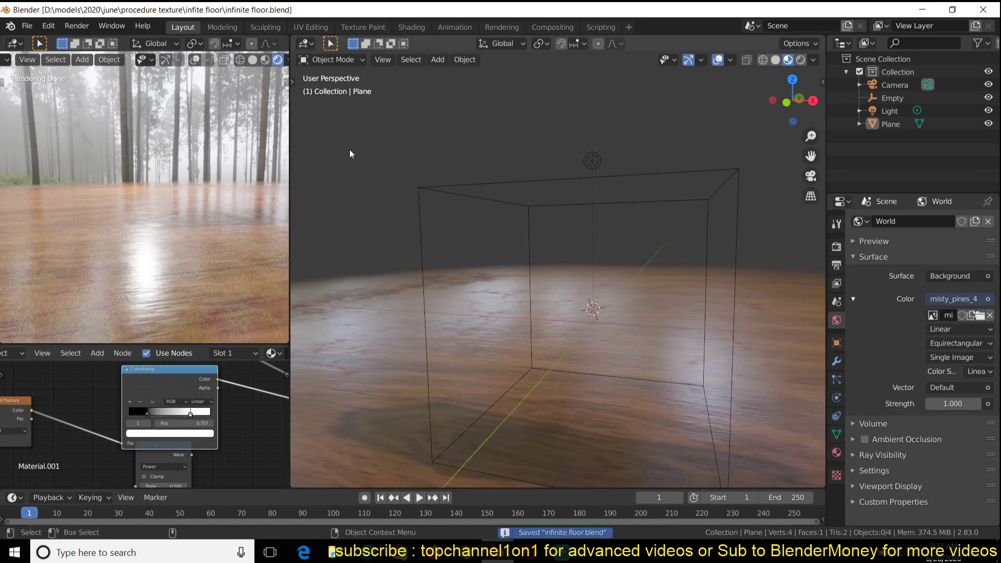
Pull the ColorRamp white stop back to 0.514, check the preview, and re-save the file
middle_click_drag(134, 195, 76, 256)
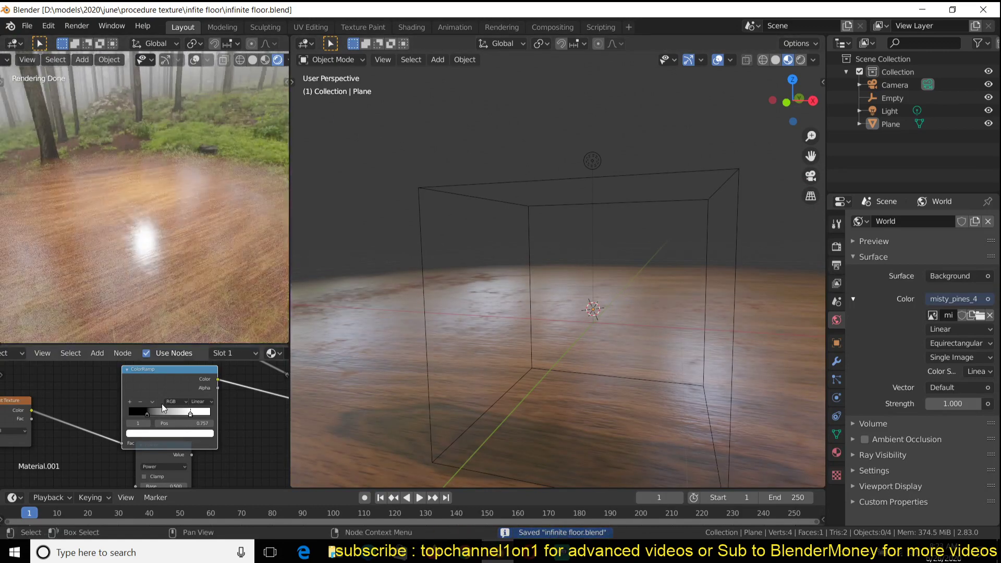
left_click_drag(182, 414, 164, 414)
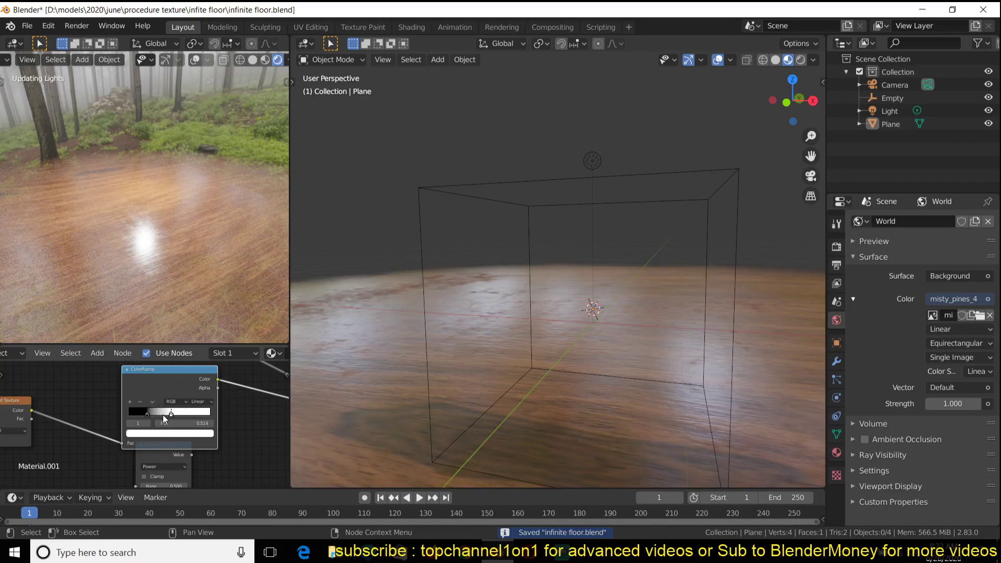
middle_click_drag(205, 249, 52, 260)
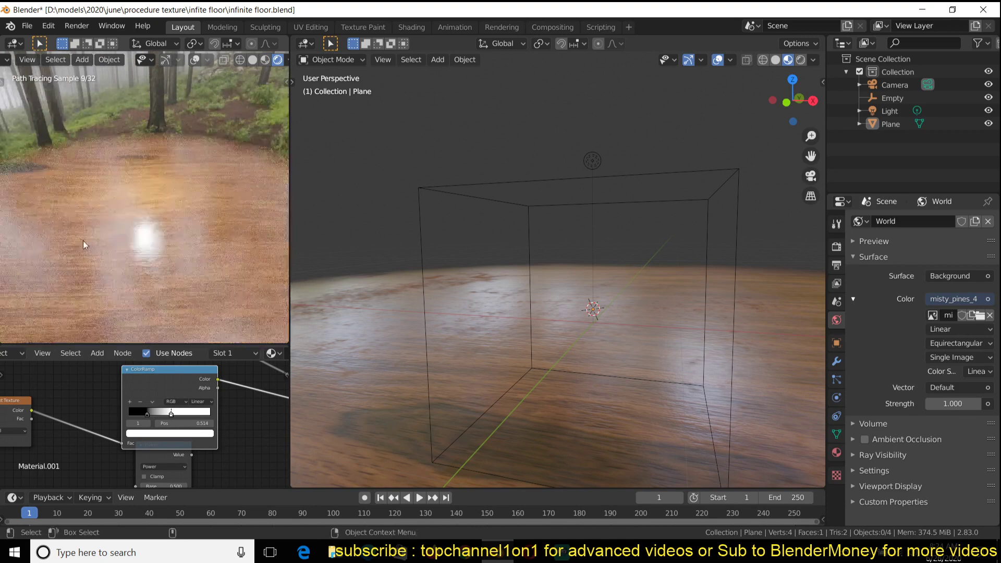
key("ctrl+s")
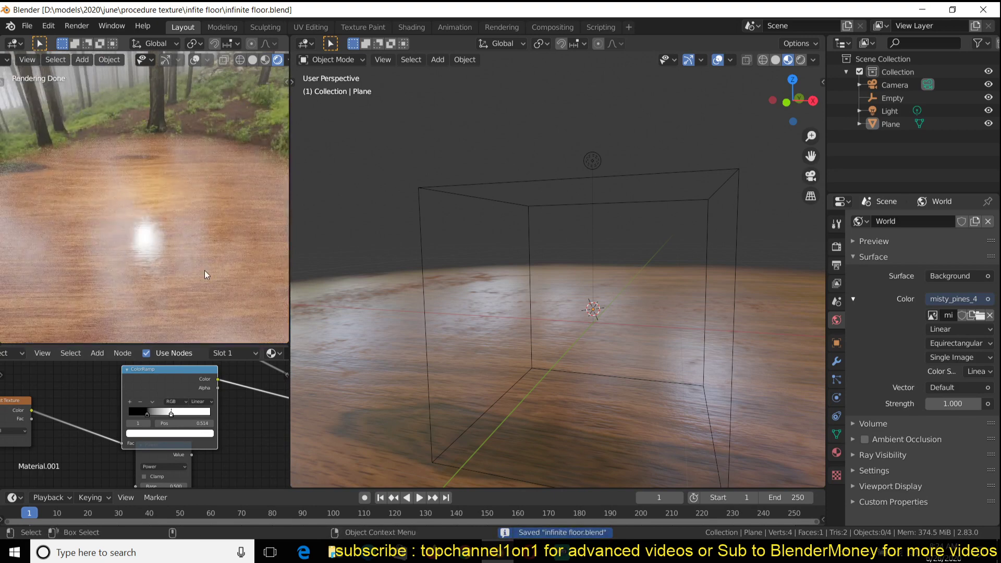
middle_click_drag(339, 286, 690, 305)
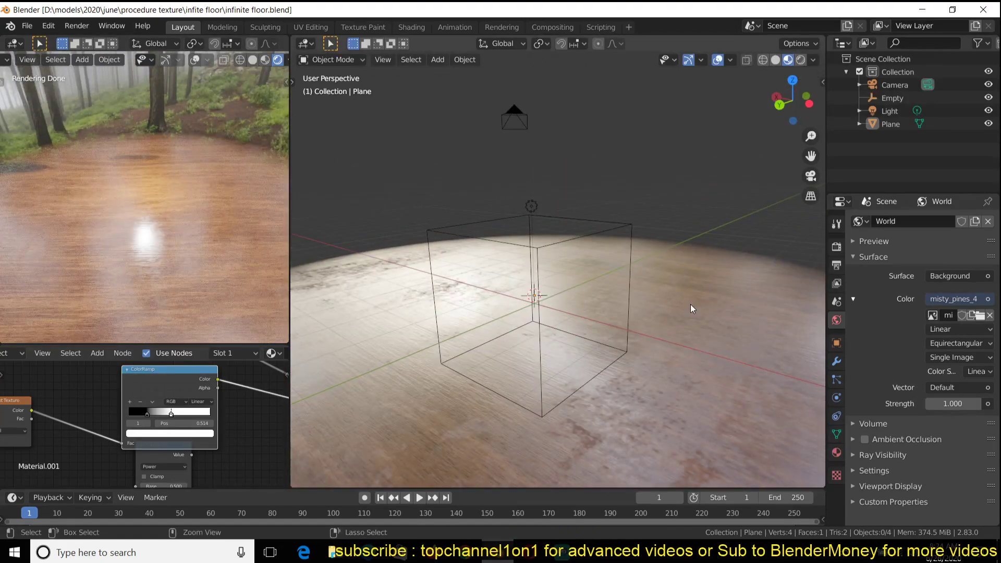